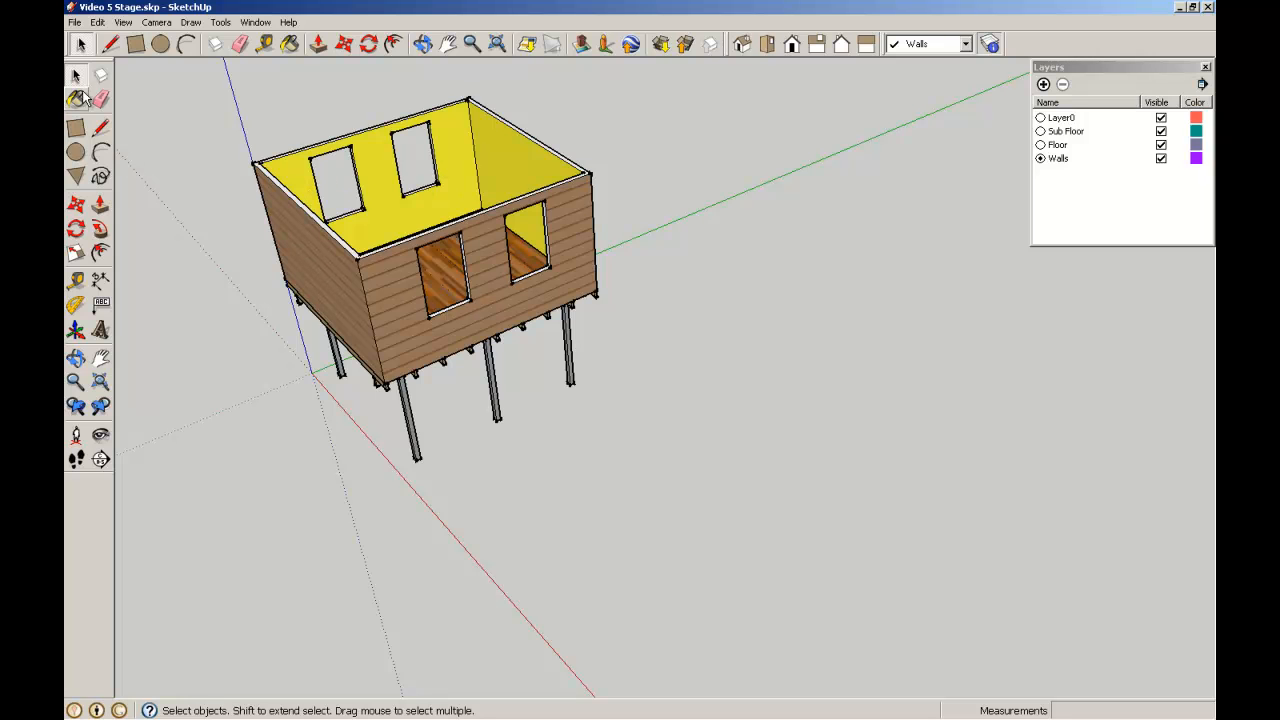
Draw a 1500 by 900 mm rectangle on the ground in front of the house posts
scroll(520, 366, up, 2)
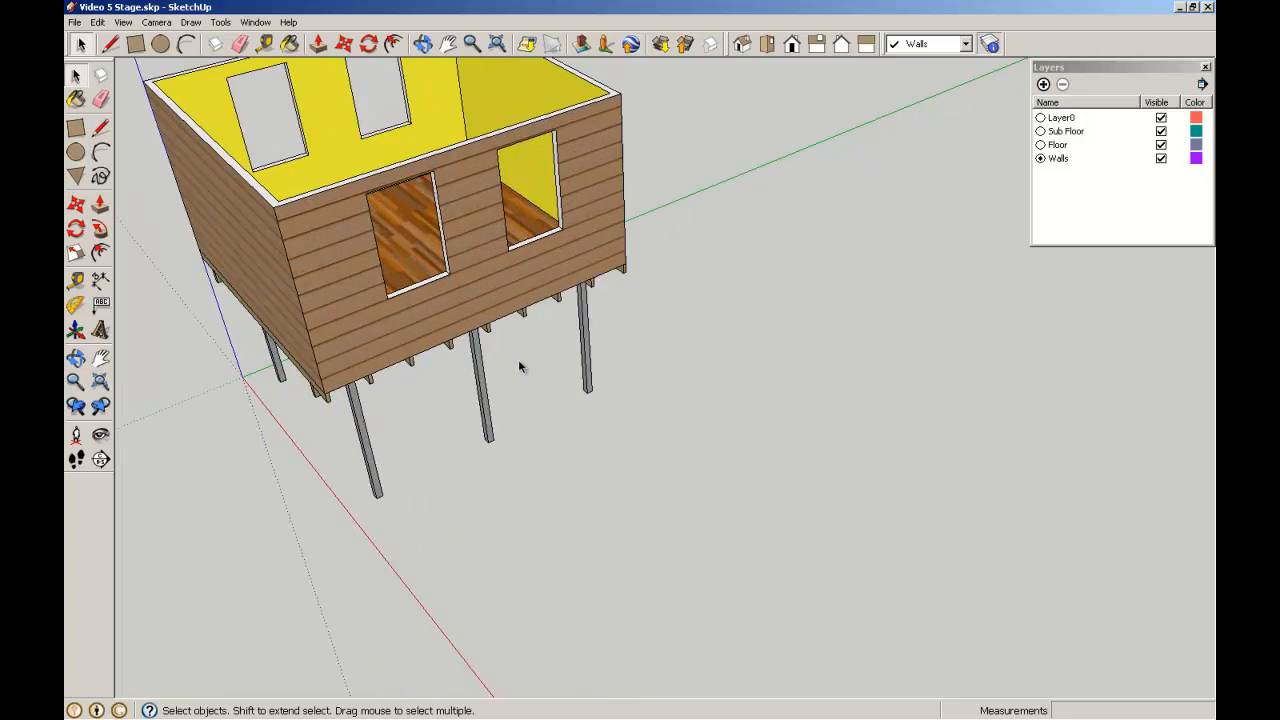
scroll(518, 366, up, 2)
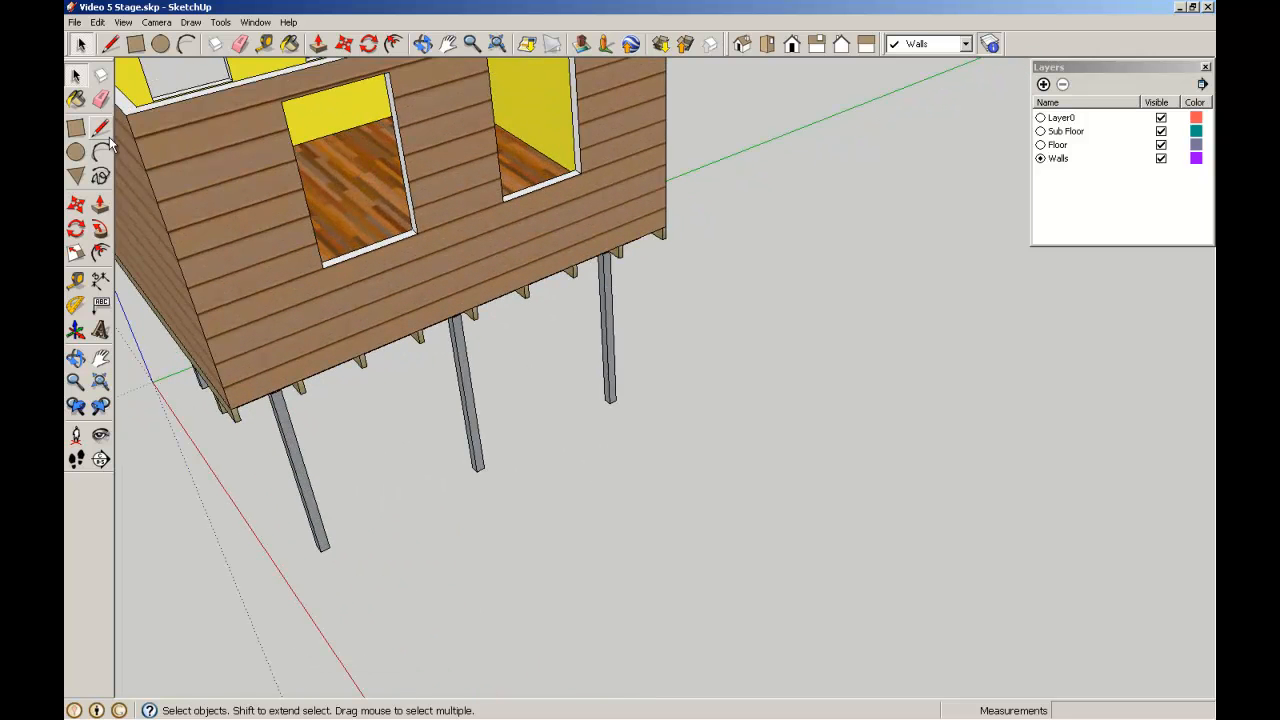
click(76, 128)
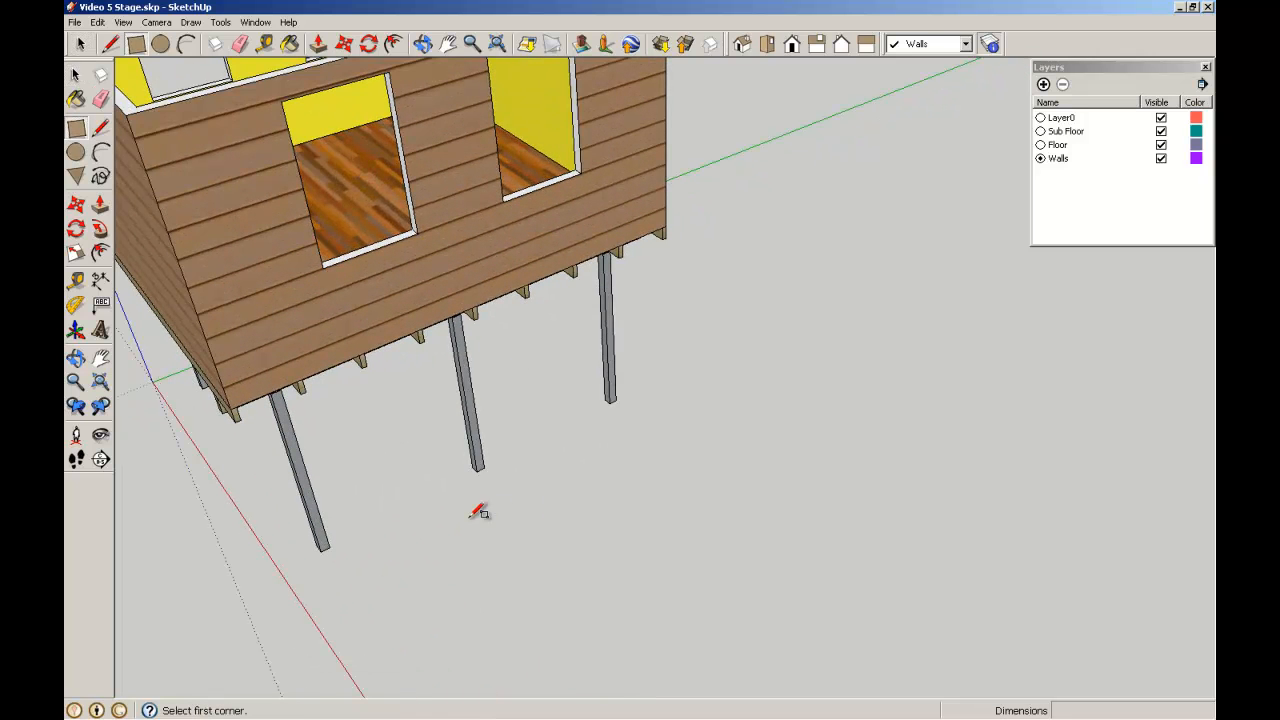
click(449, 518)
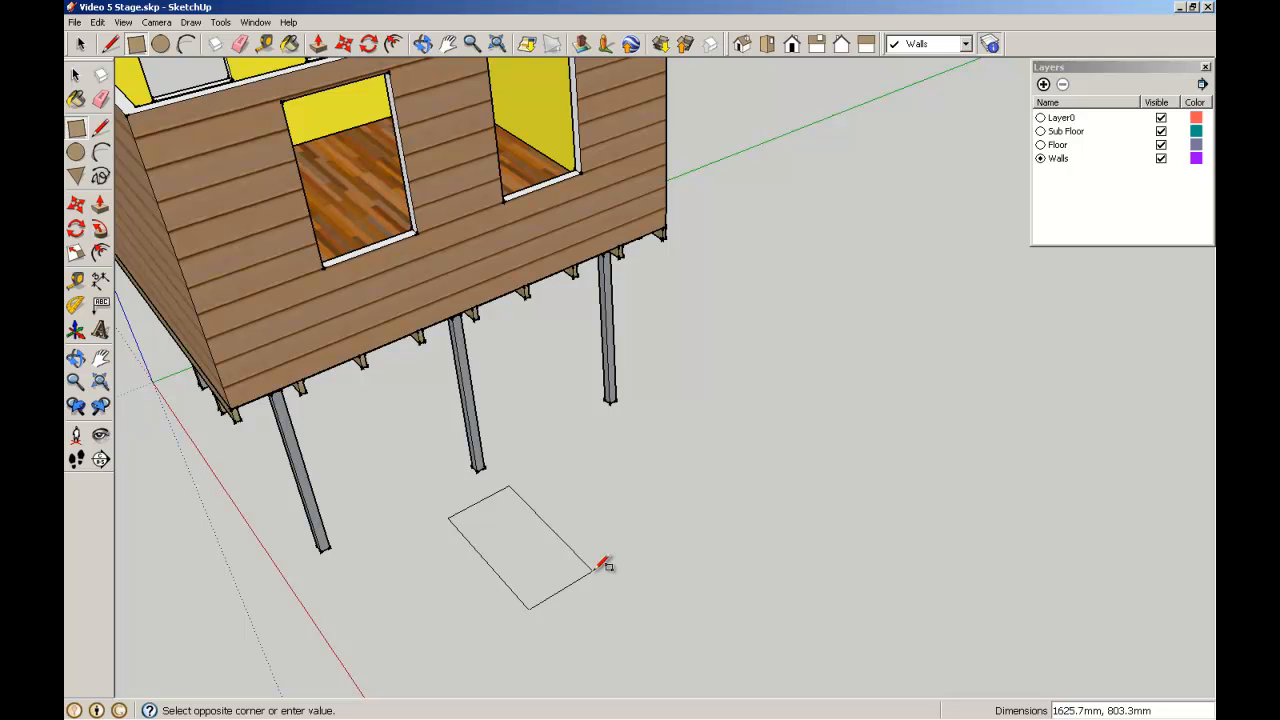
text(1500,900)
key(Return)
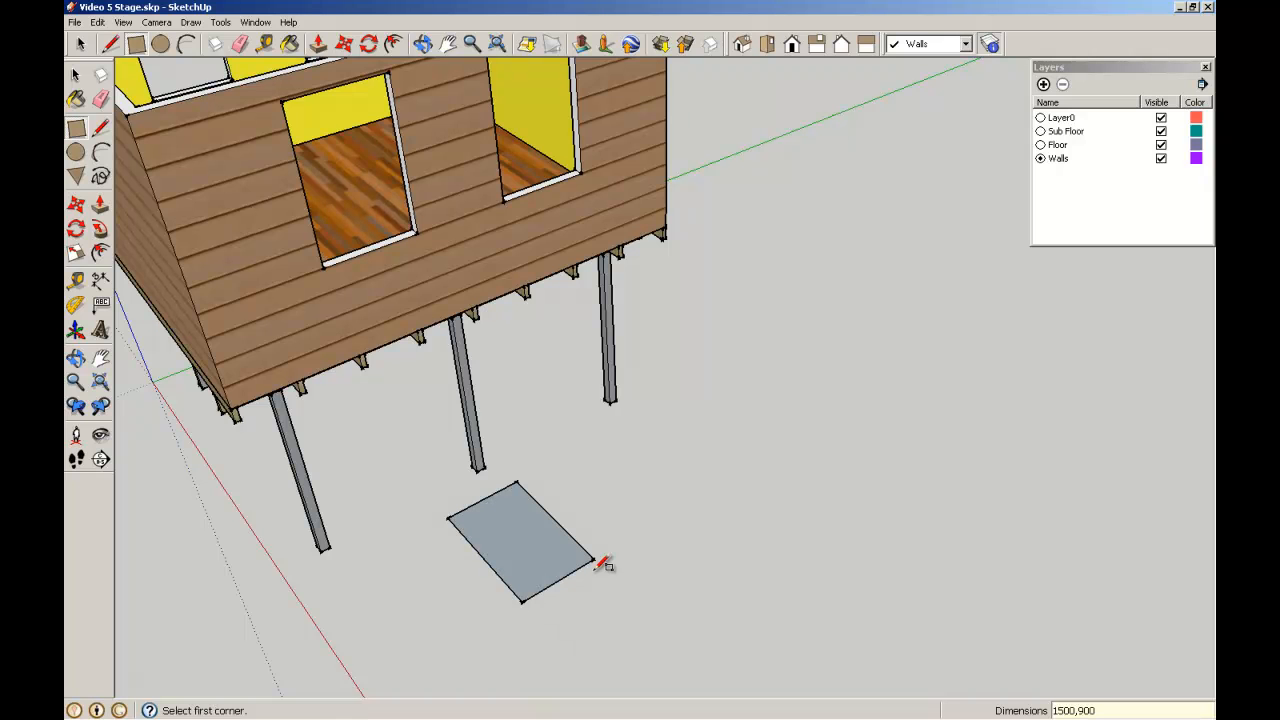
click(76, 74)
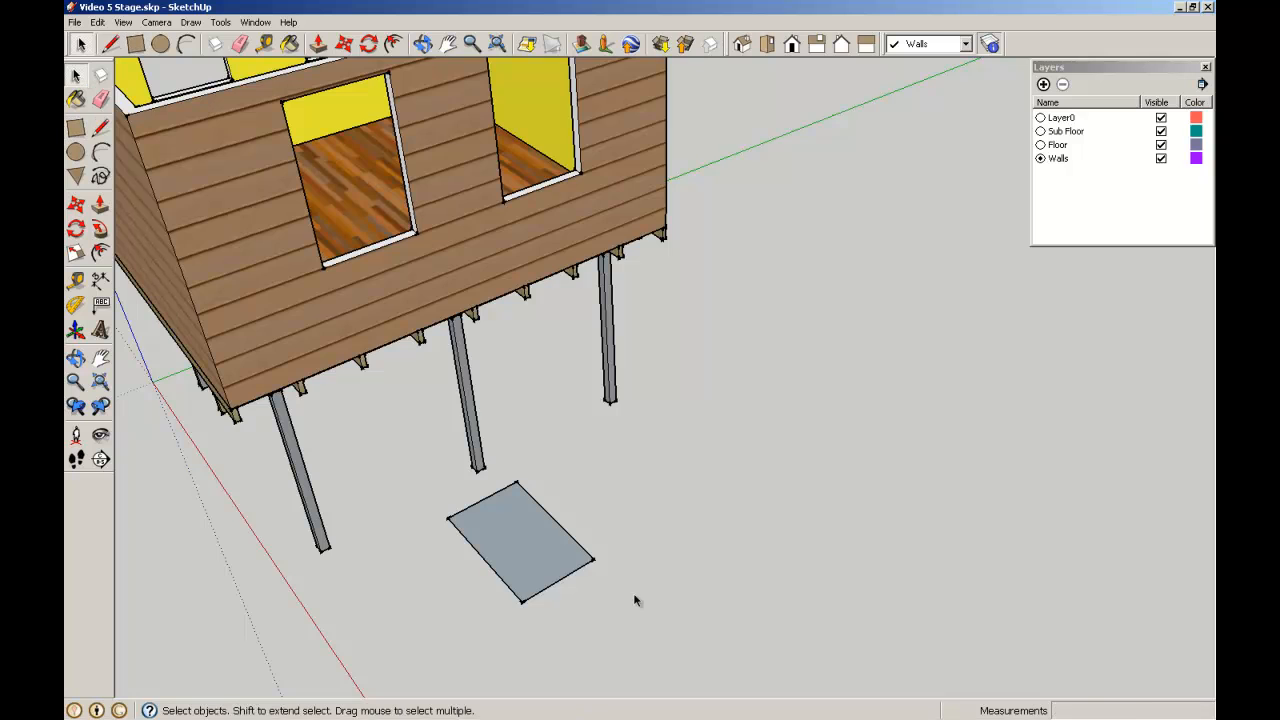
Offset the rectangle's outline 70 mm inward to form the border of the window frame
scroll(604, 531, up, 3)
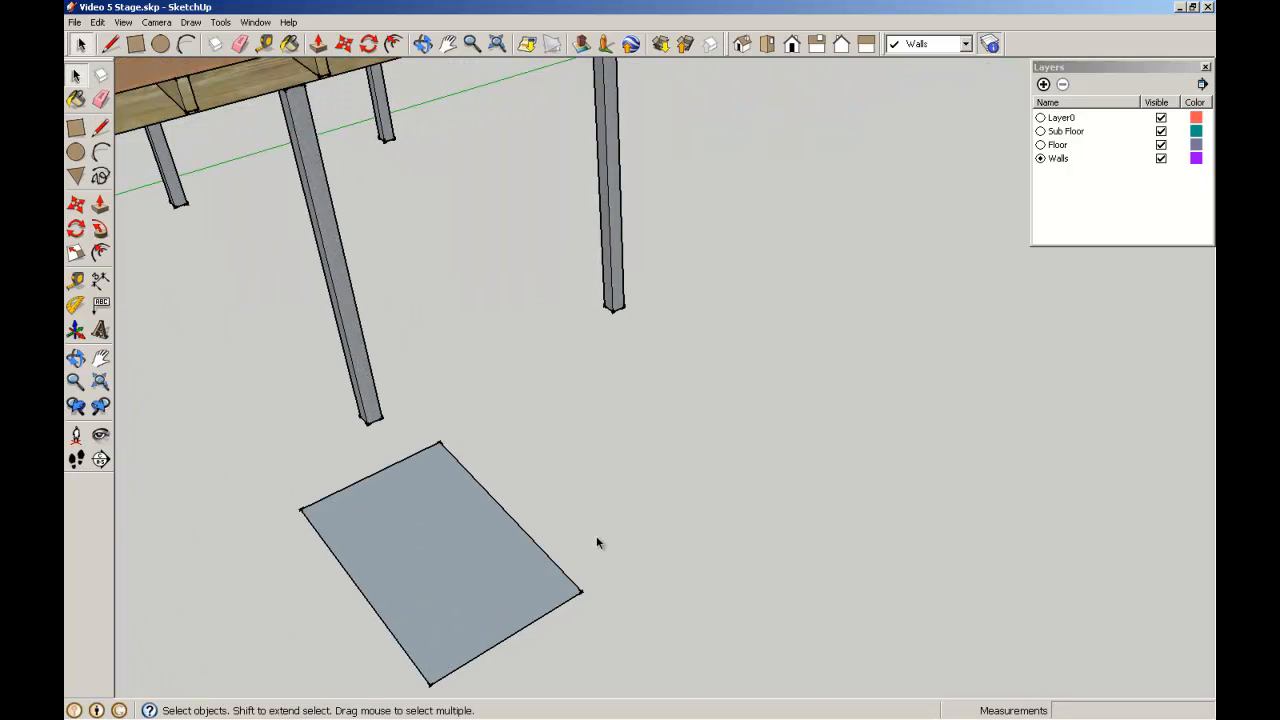
middle_drag(604, 541, 700, 436)
scroll(623, 560, up, 5)
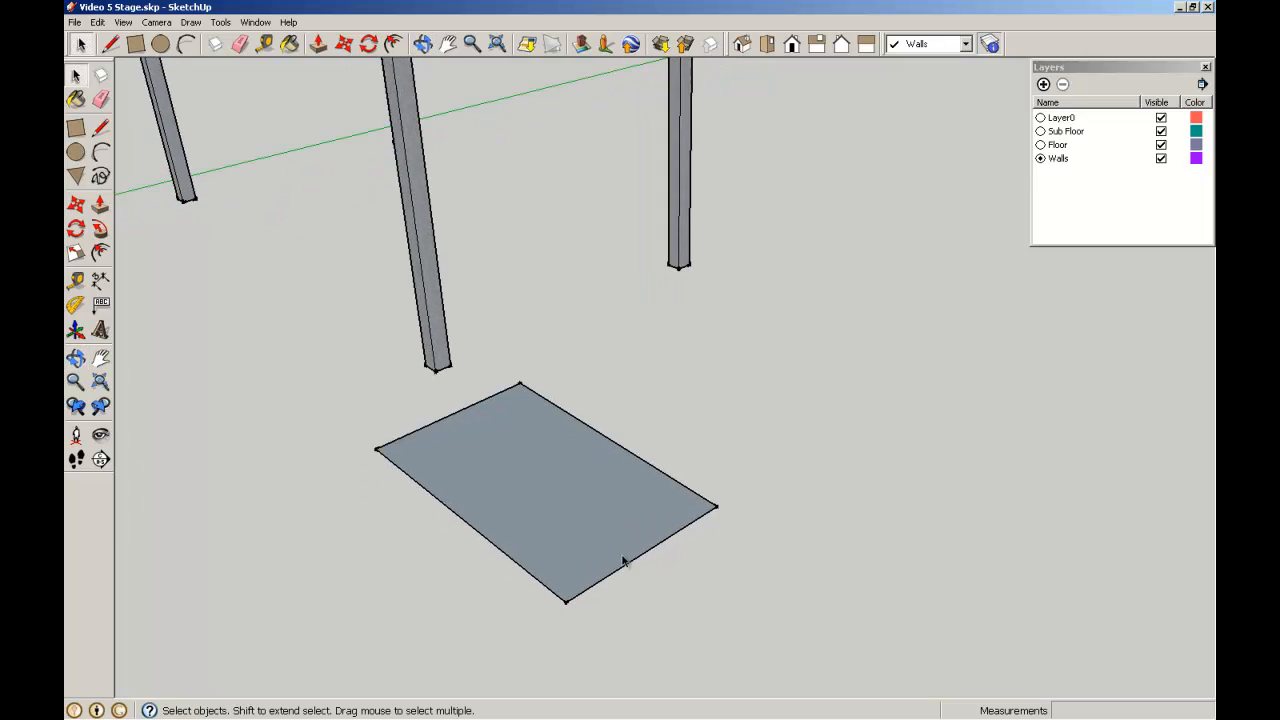
scroll(597, 586, up, 1)
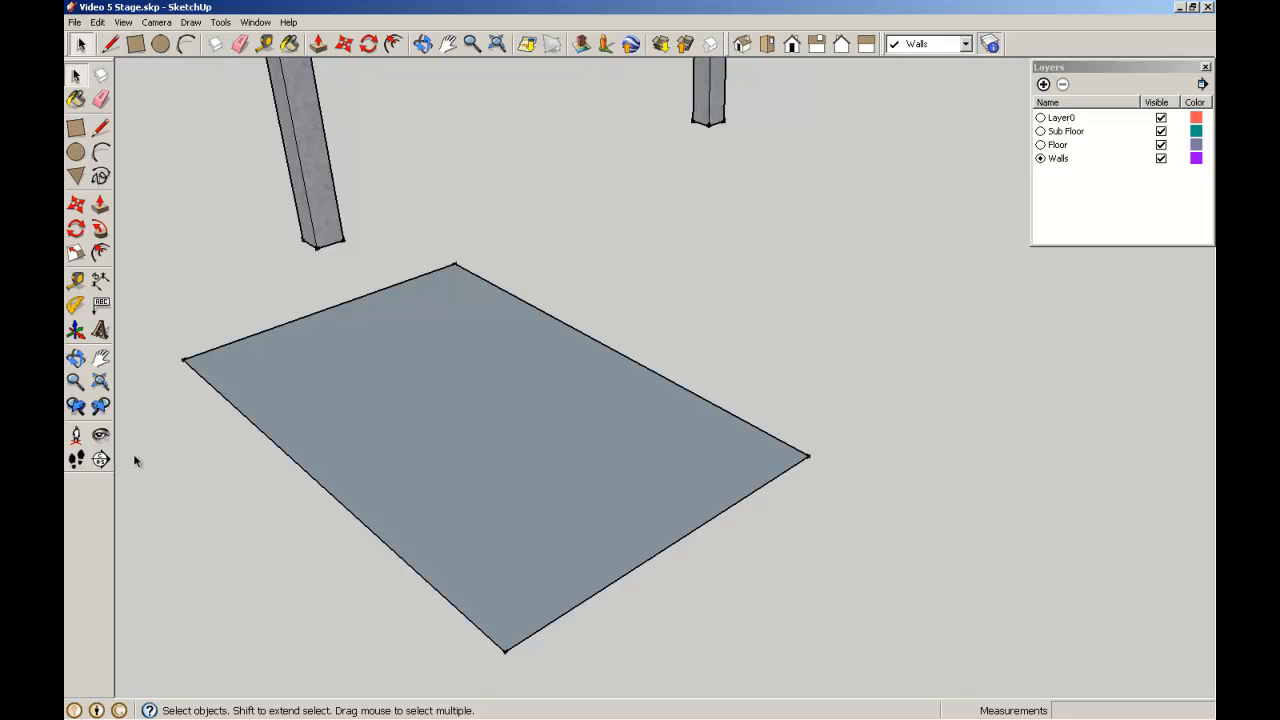
click(100, 252)
click(680, 543)
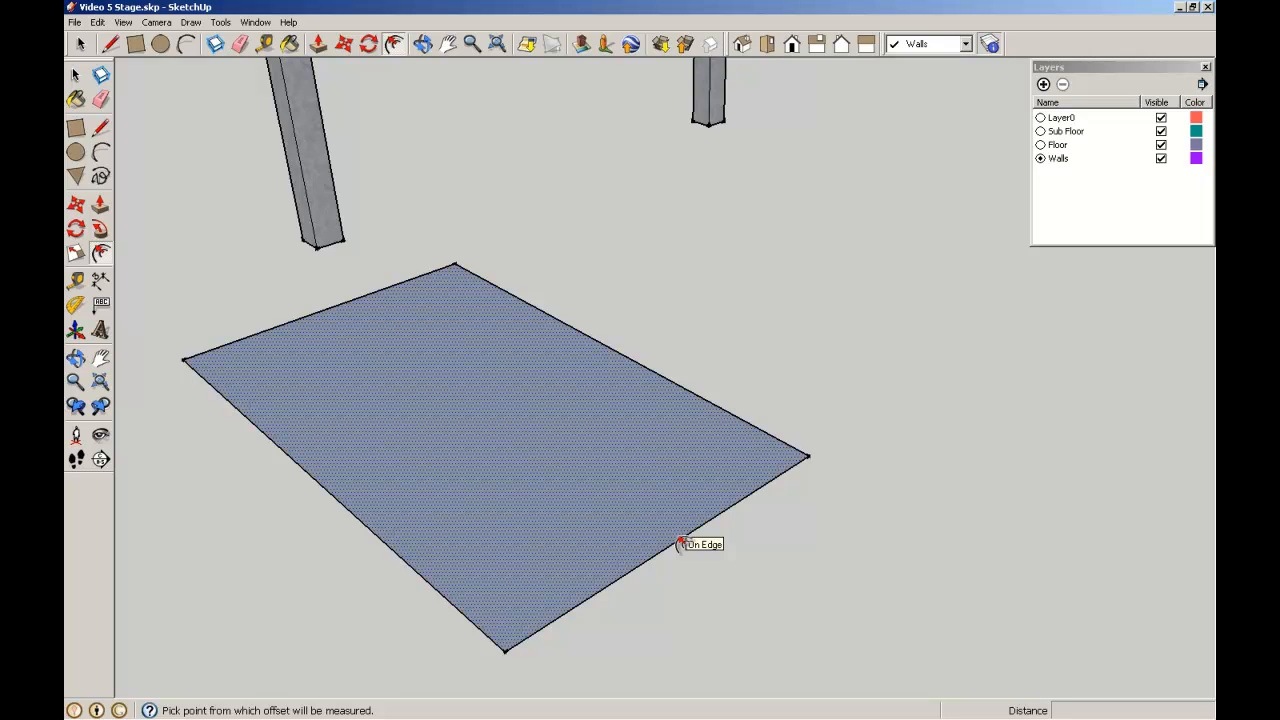
click(679, 542)
text(70)
key(Return)
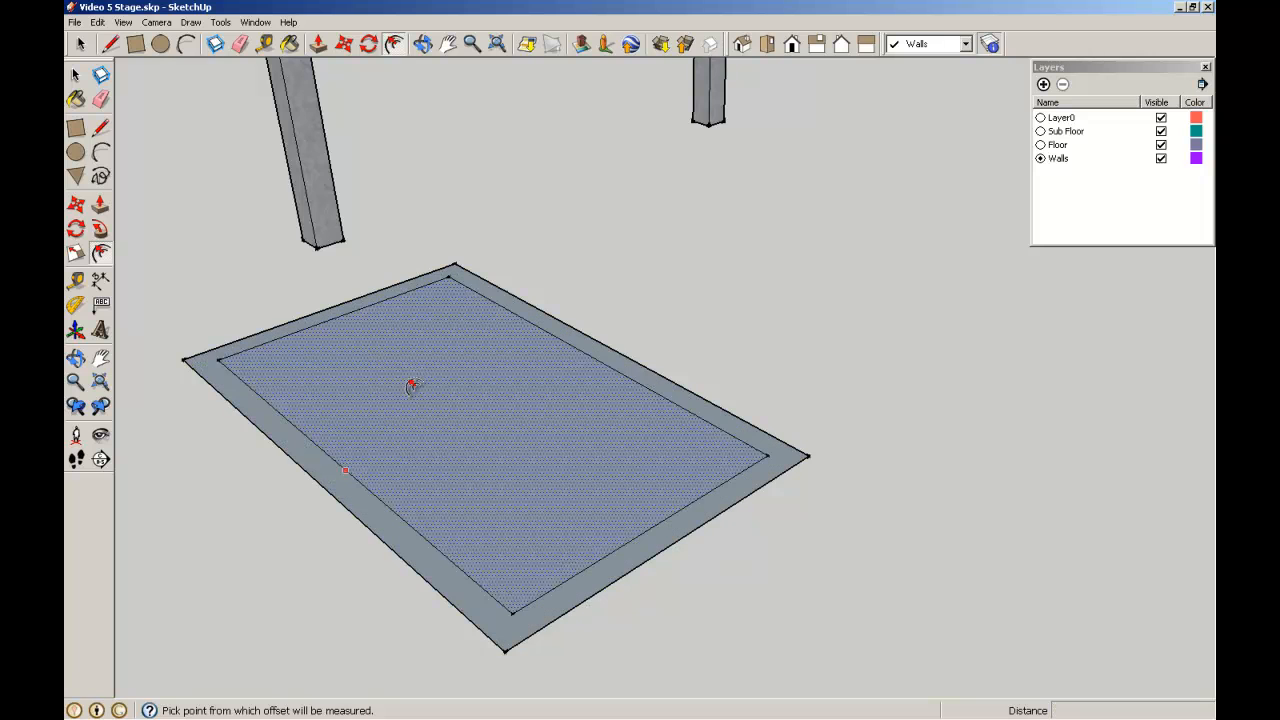
key(space)
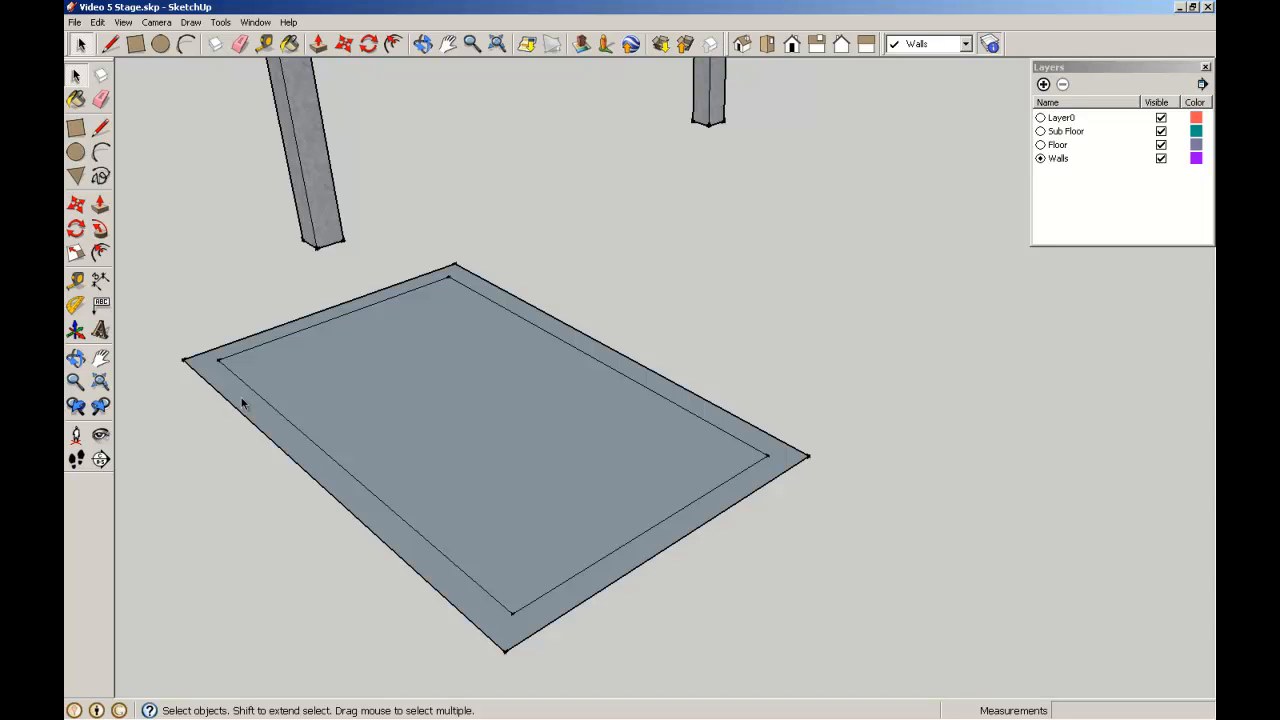
Group the 70 mm outer border face together with its bounding edges
click(242, 402)
double_click(242, 402)
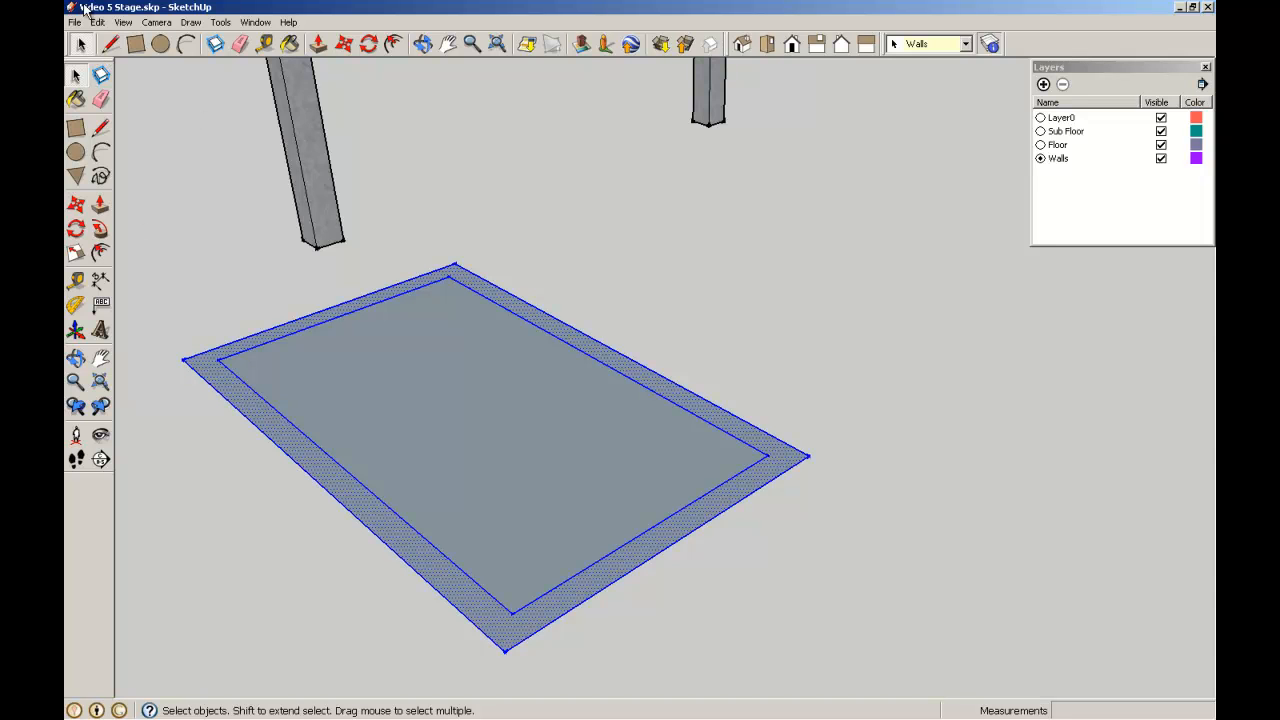
click(98, 24)
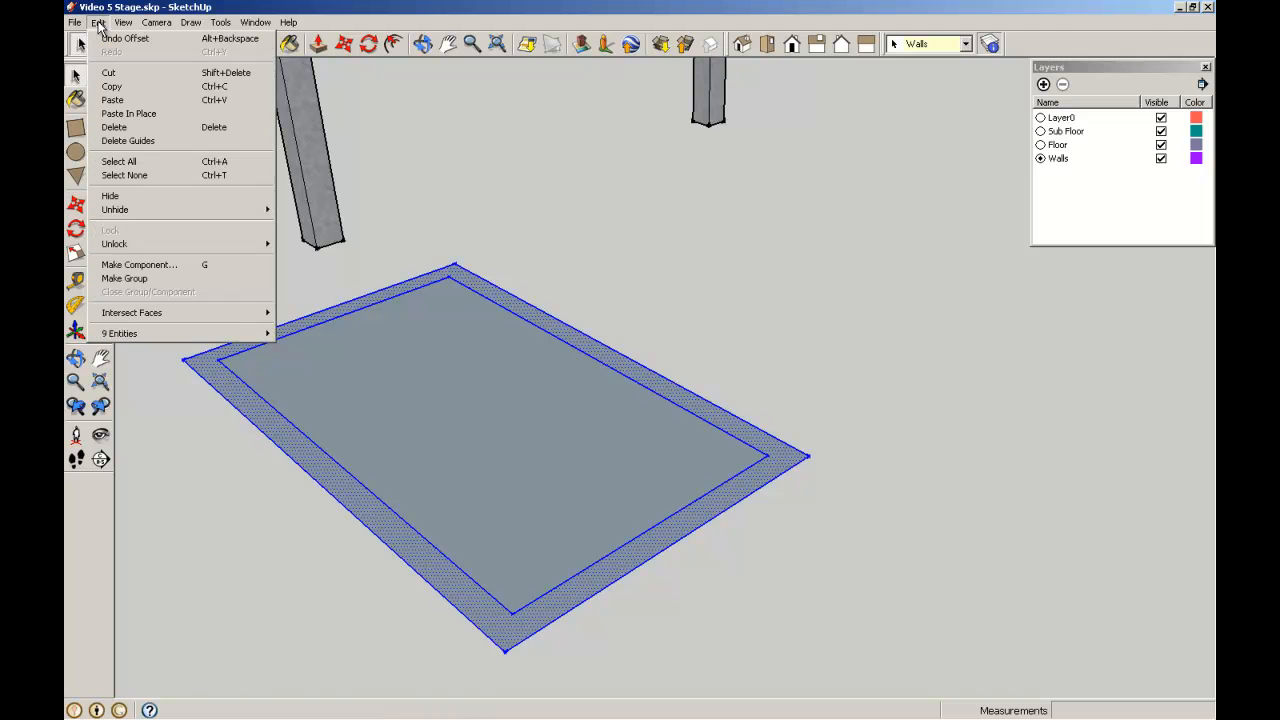
click(128, 278)
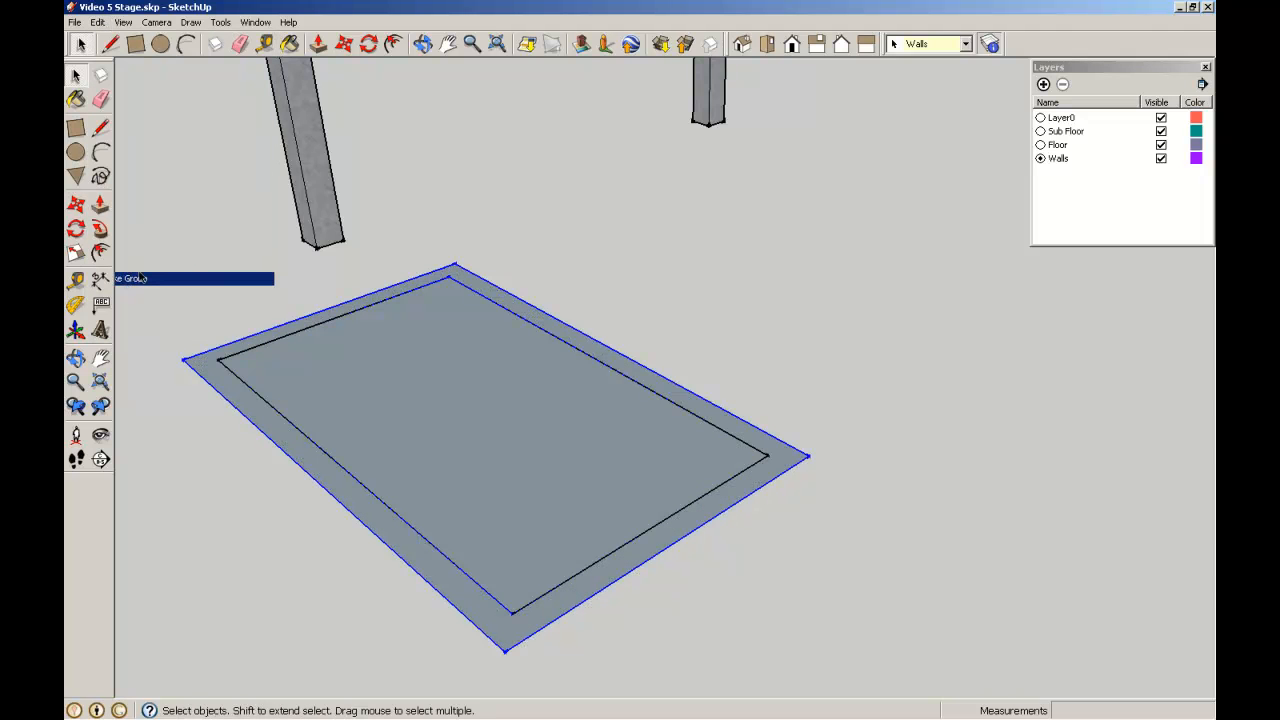
click(220, 214)
Draw a line across the inner rectangle between the midpoints of its two long edges
click(100, 127)
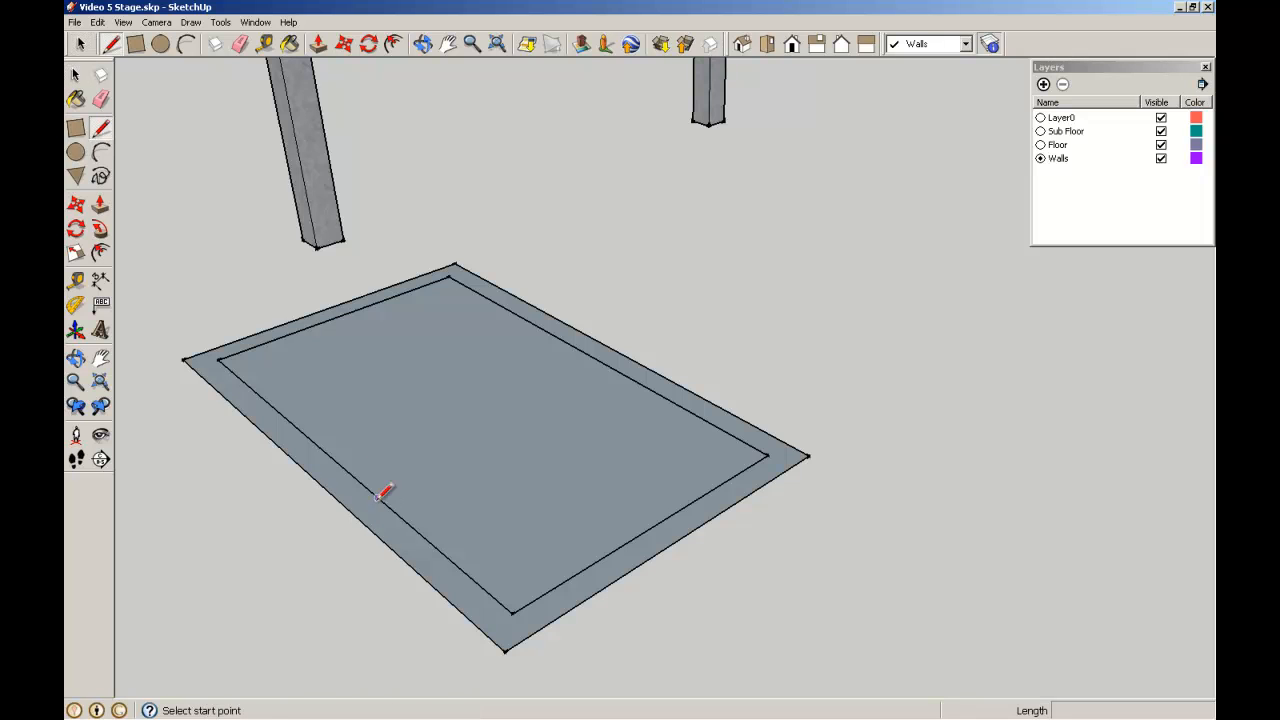
click(340, 464)
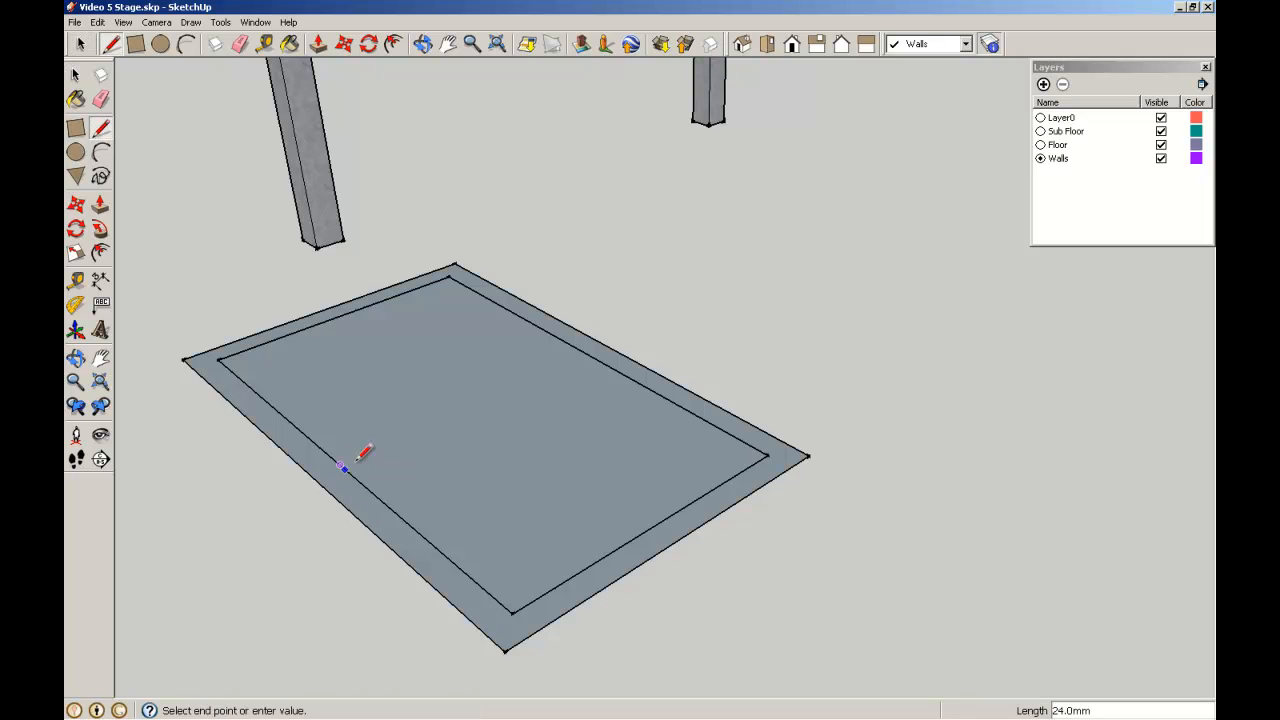
click(585, 353)
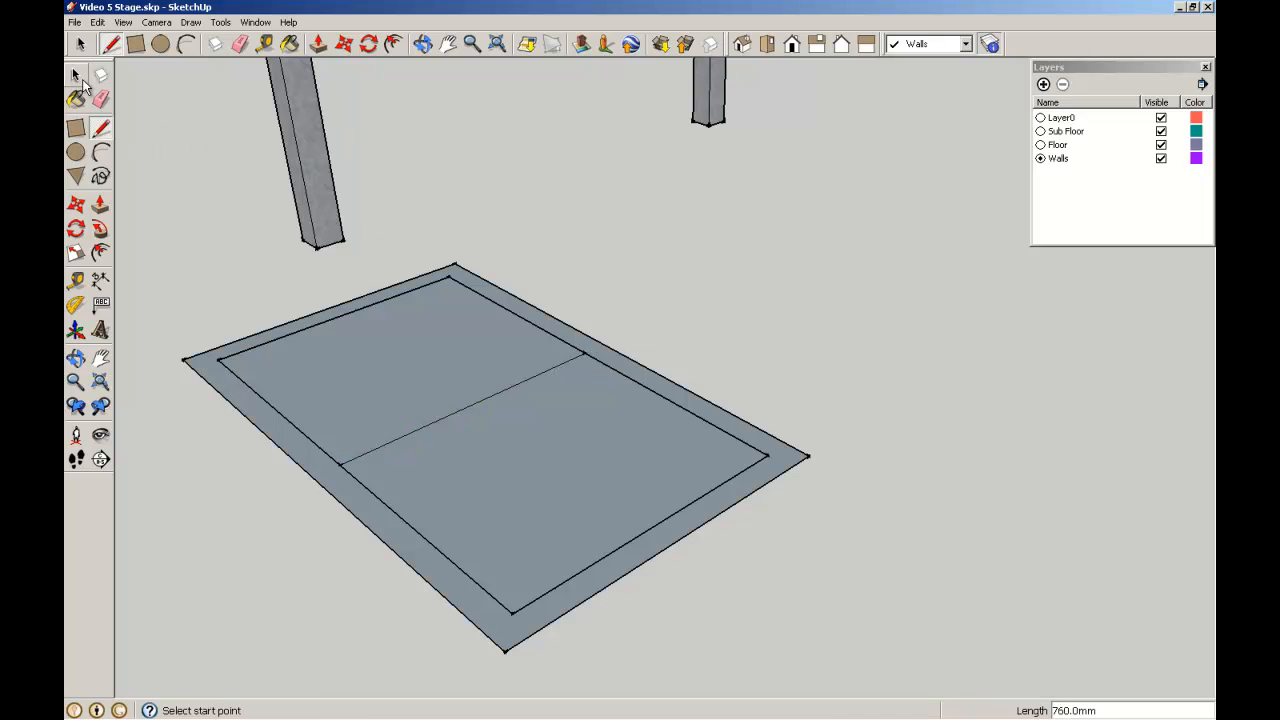
click(80, 80)
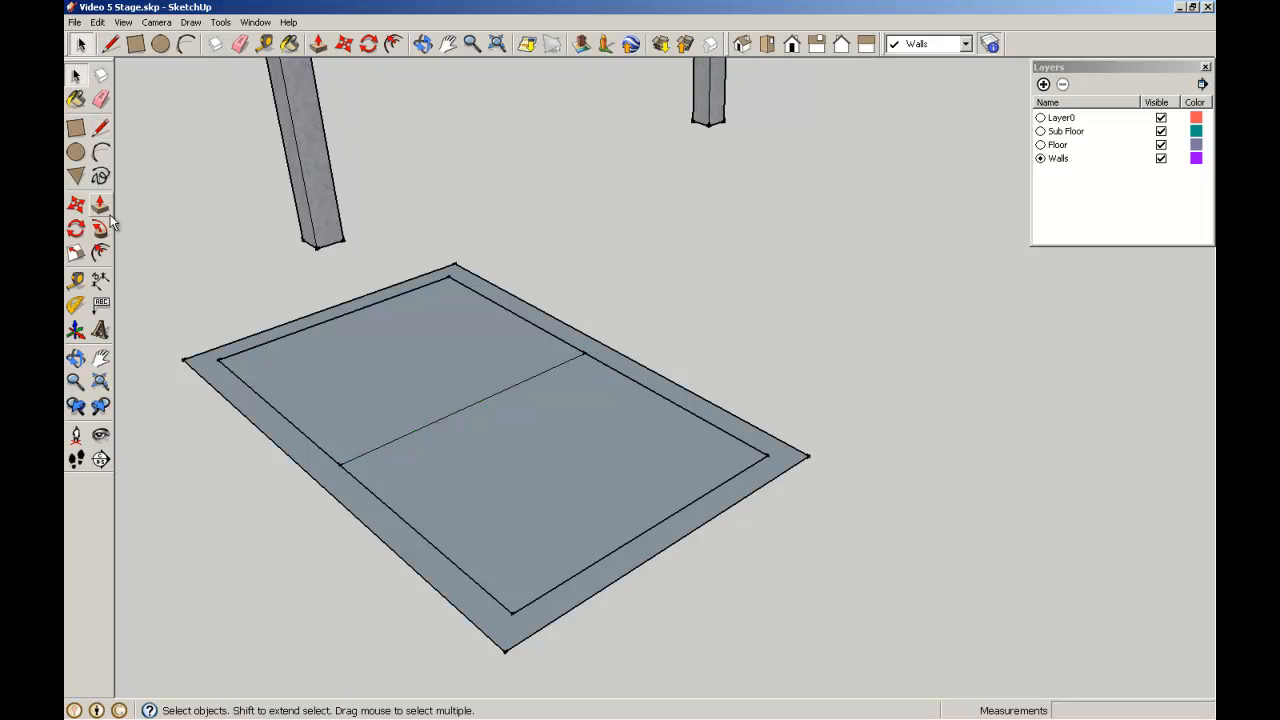
Offset the outline of the inner half nearest the posts 50 mm inward
click(100, 252)
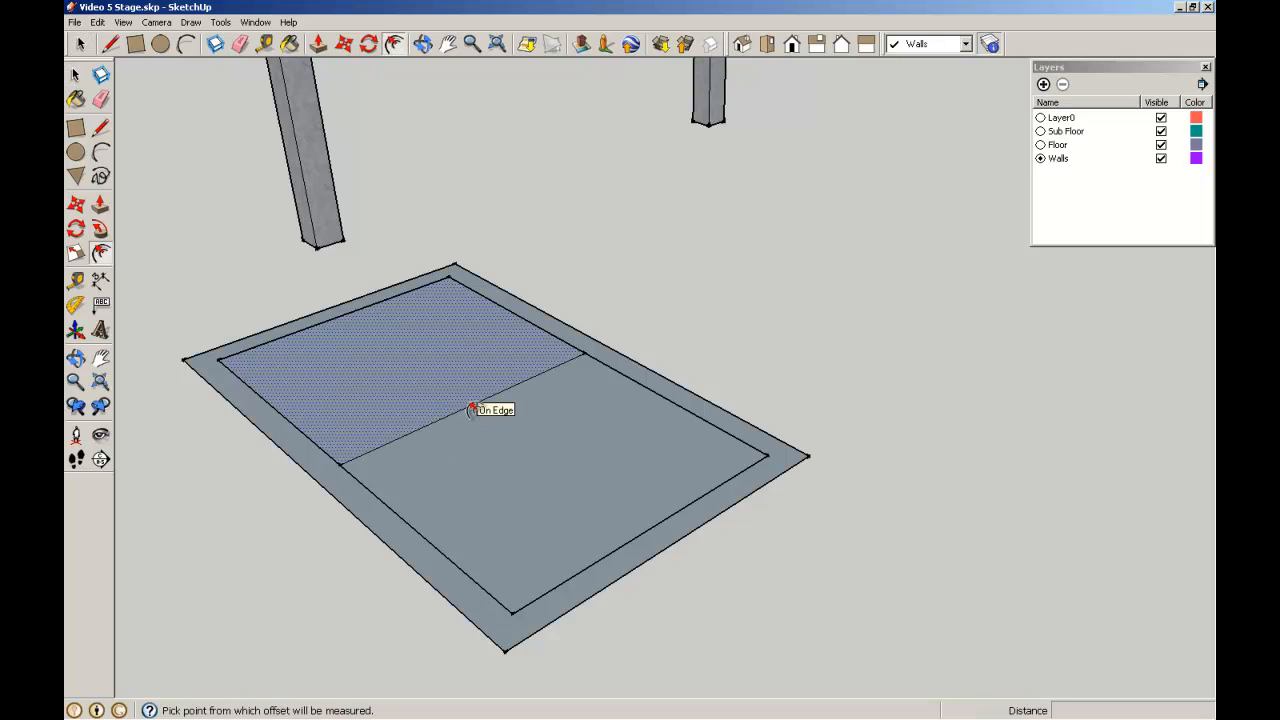
click(470, 409)
text(50)
key(Return)
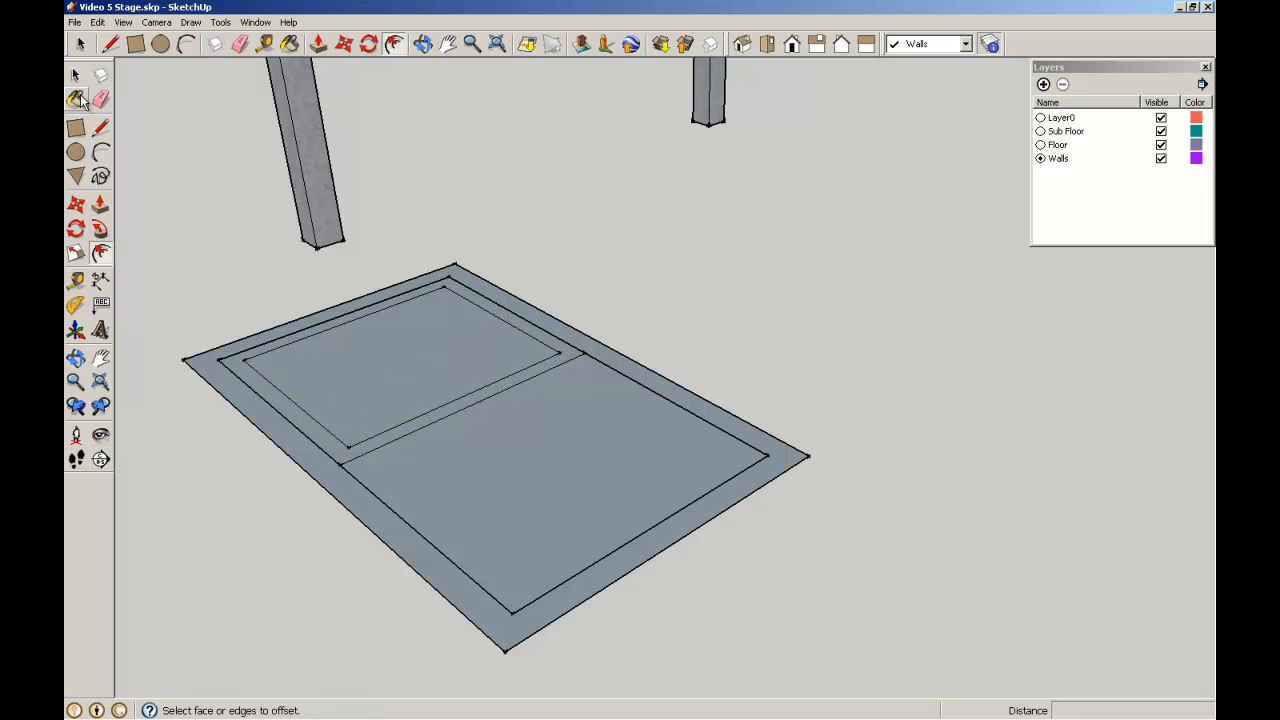
Offset the outline of the inner half farther from the posts 50 mm inward
click(483, 401)
click(483, 410)
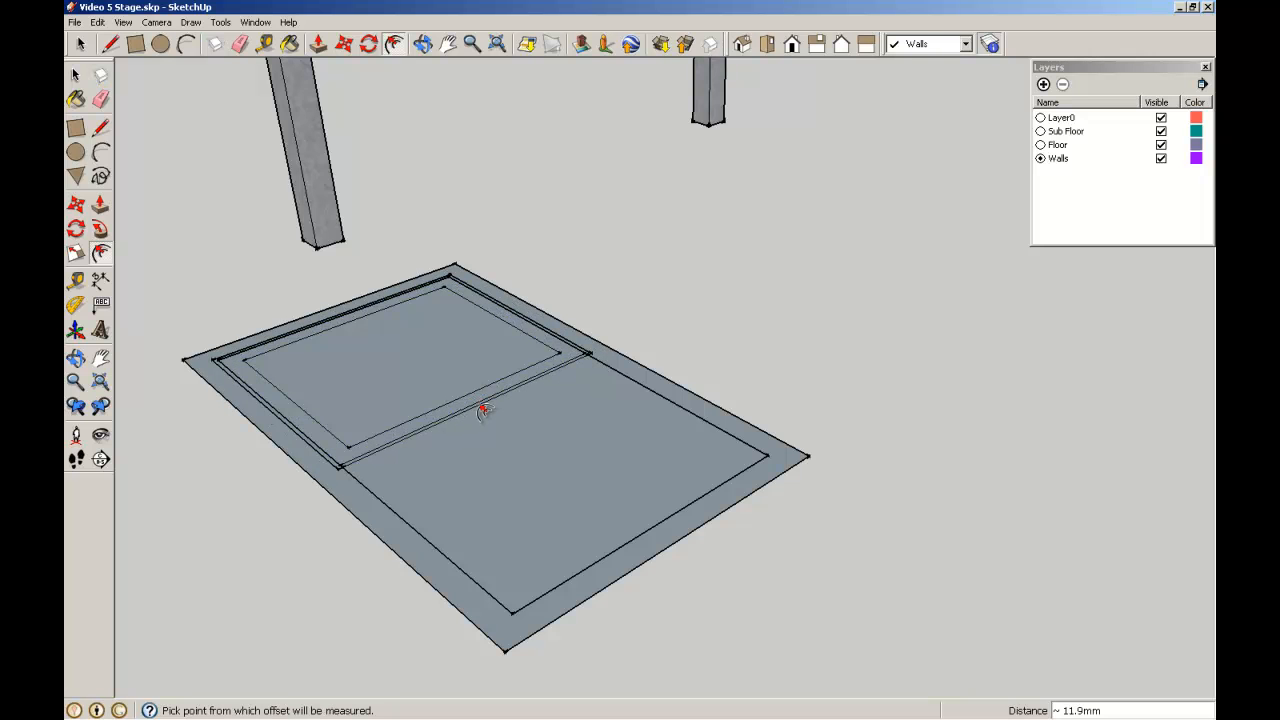
click(618, 537)
text(5)
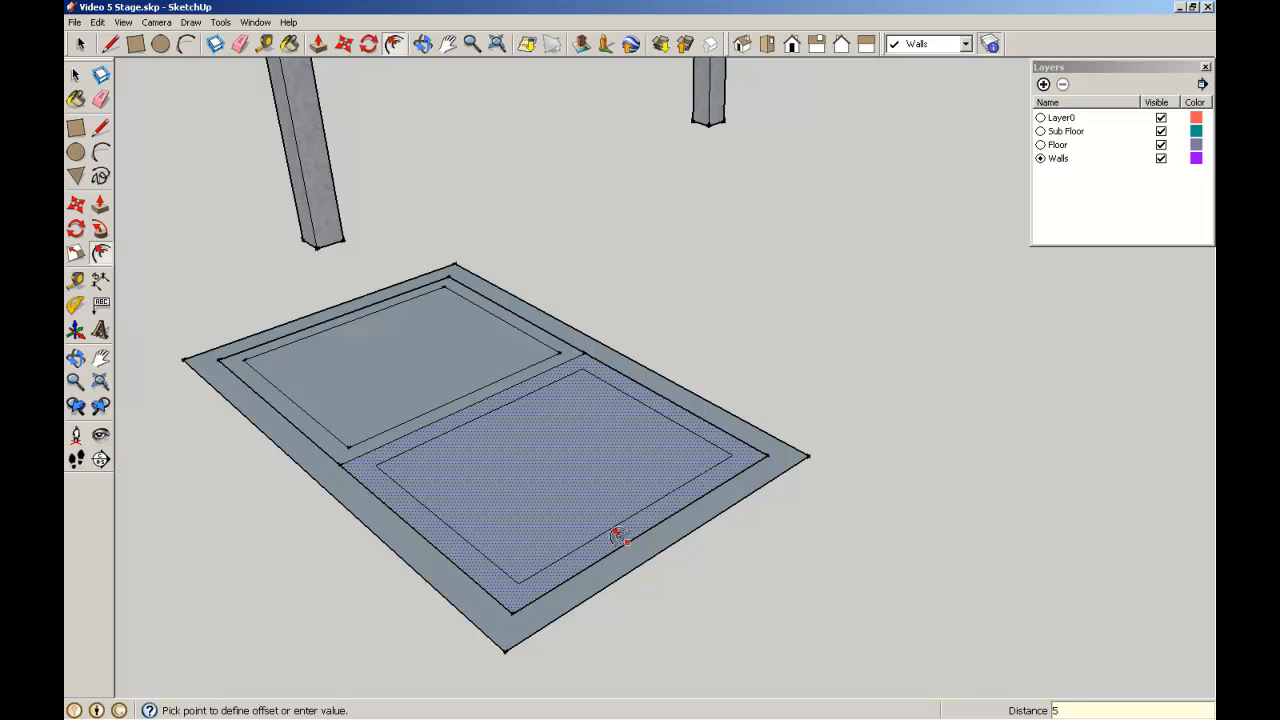
text(0)
key(Return)
Group the 50 mm sash border nearest the posts with its bounding edges
click(77, 76)
double_click(300, 418)
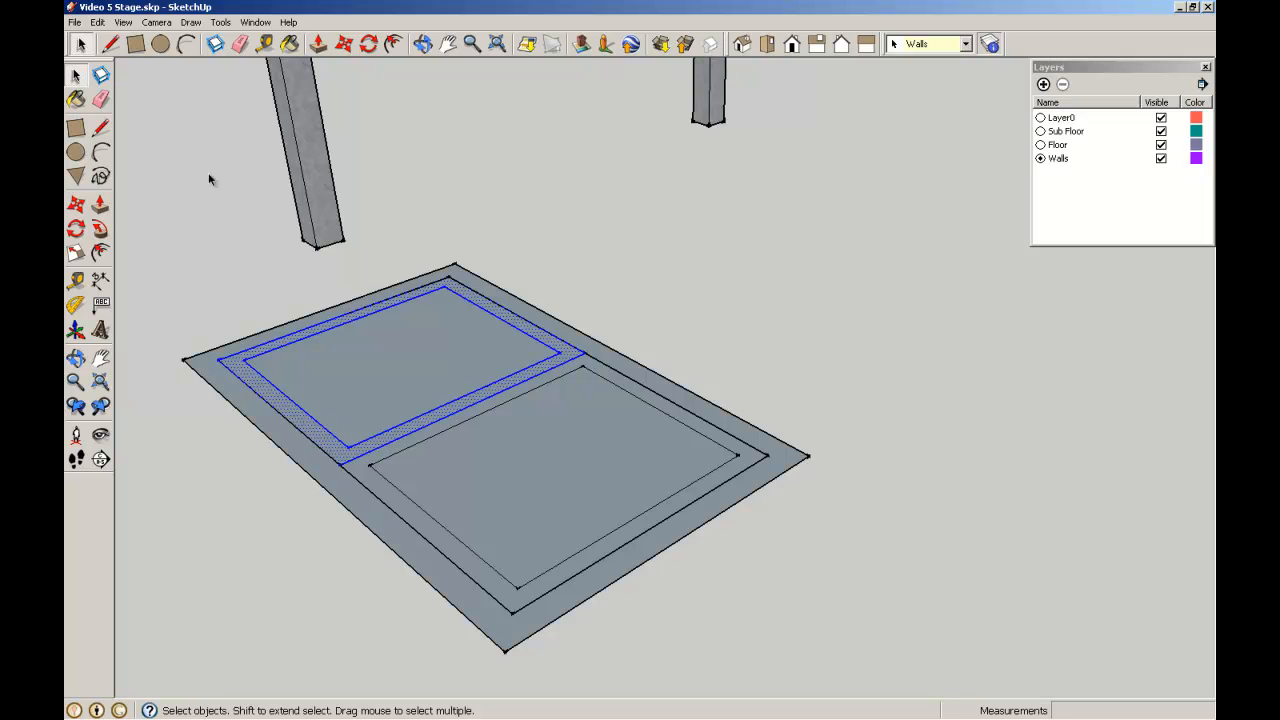
click(97, 22)
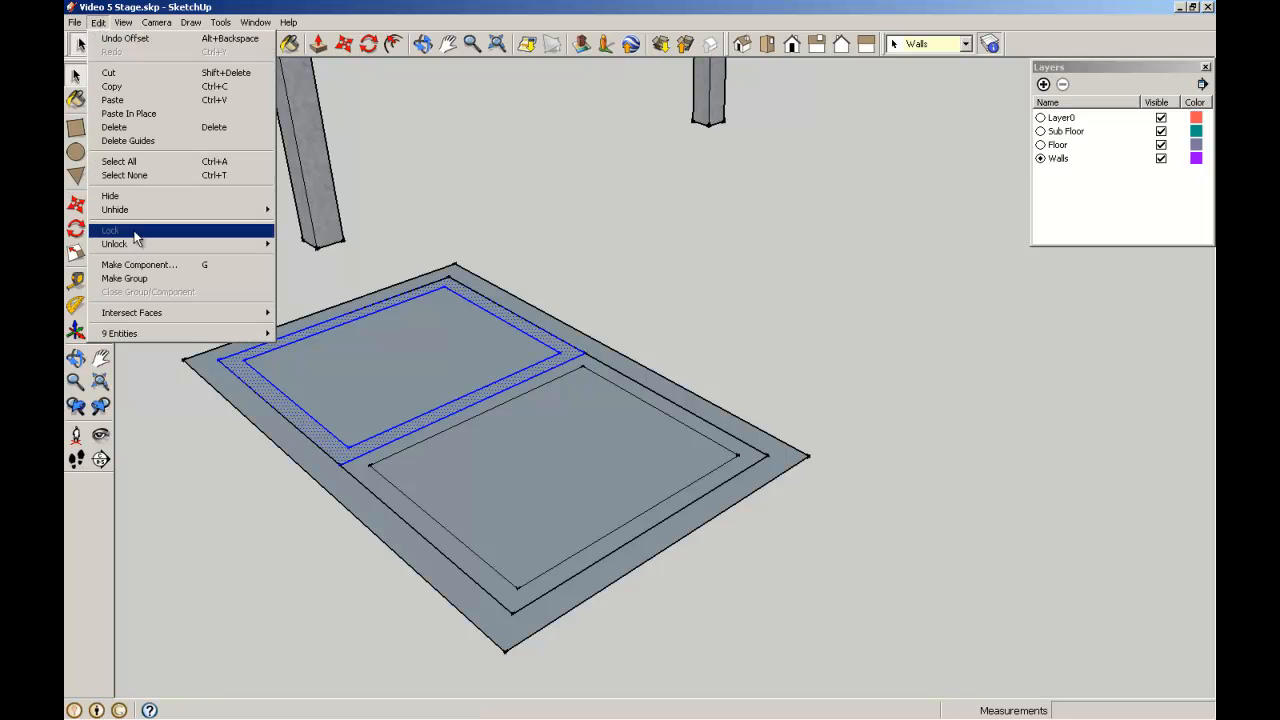
click(195, 279)
Group the other 50 mm sash border with its edges and clear the selection
click(520, 464)
double_click(482, 404)
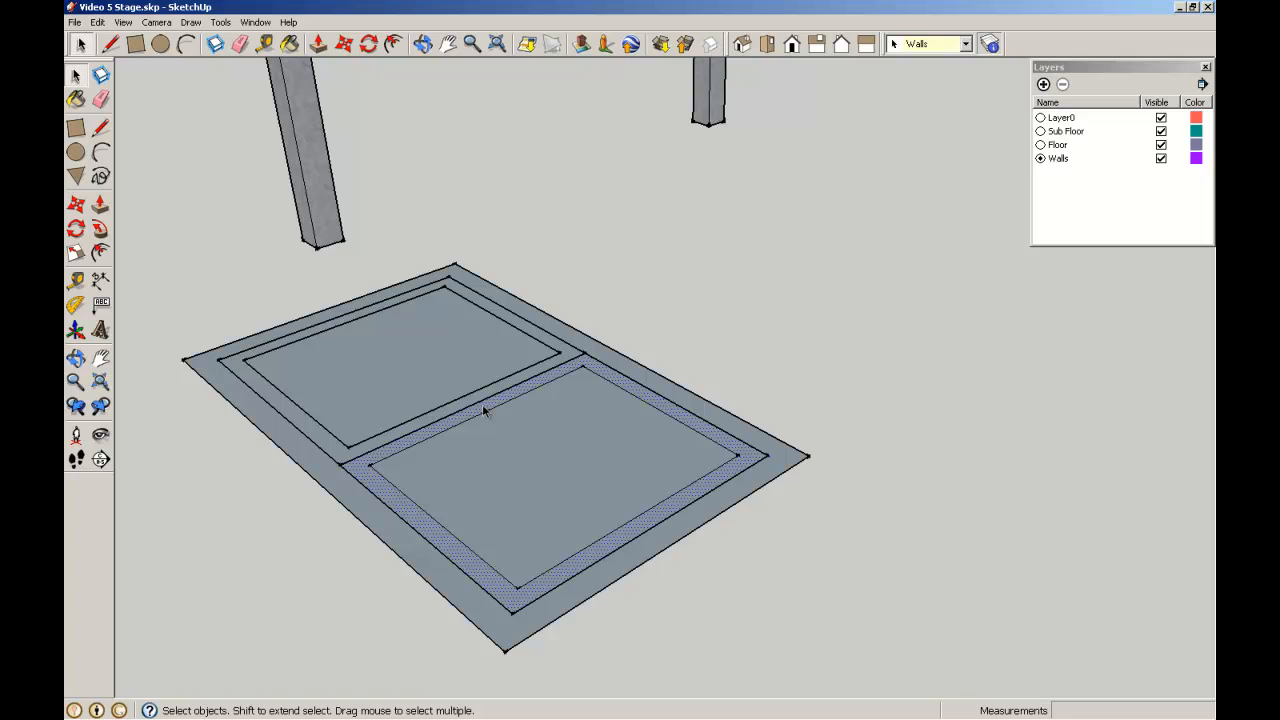
click(98, 23)
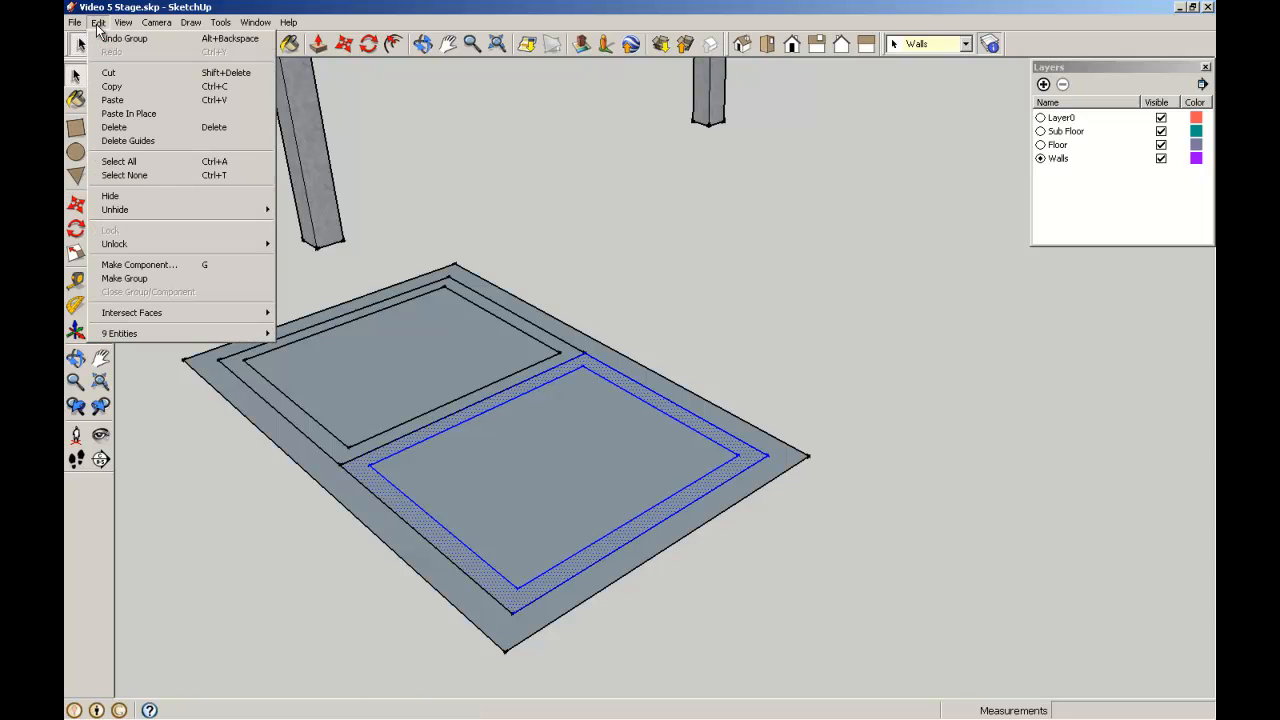
click(140, 278)
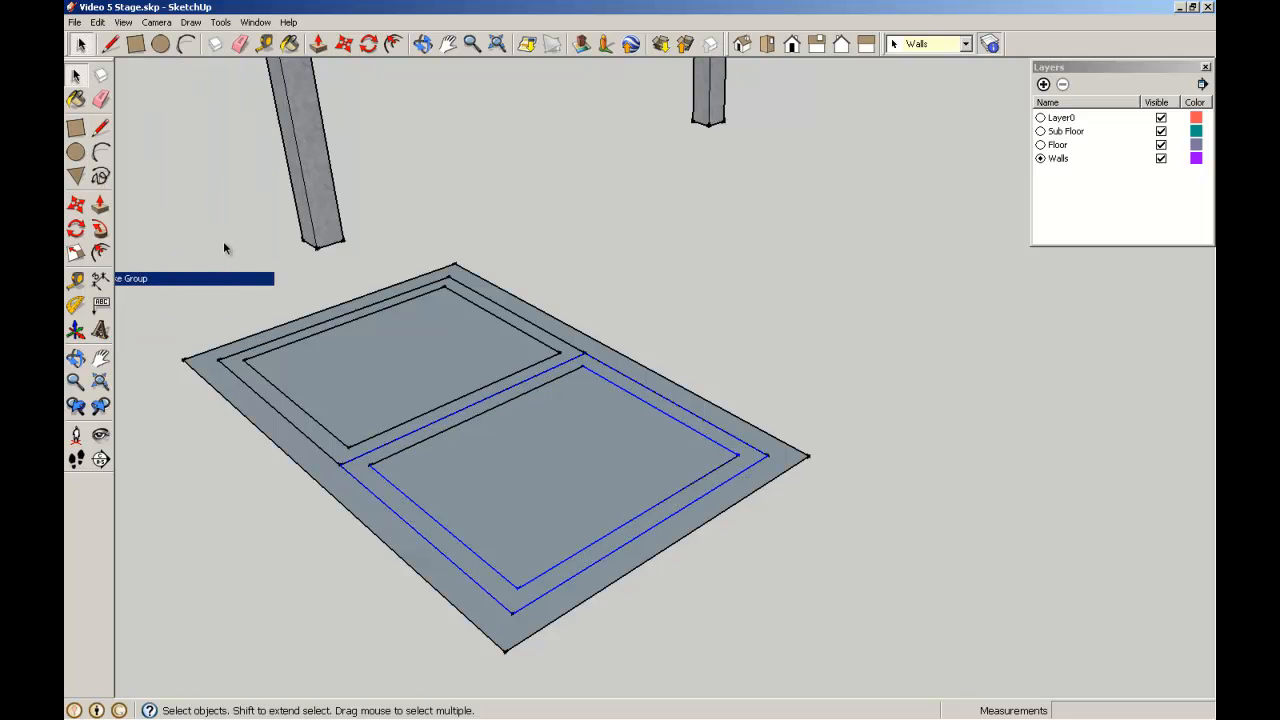
click(224, 243)
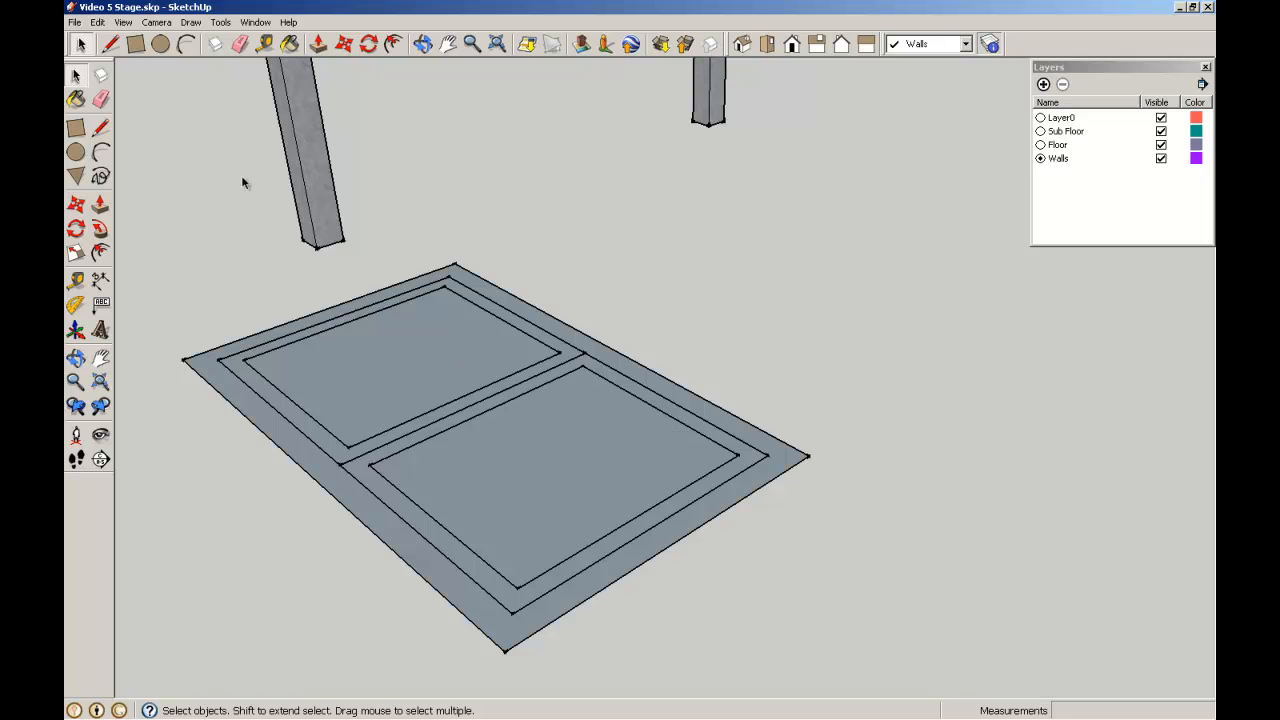
Extrude the outer frame border 120 mm upward inside its group and close the group
click(219, 375)
double_click(219, 375)
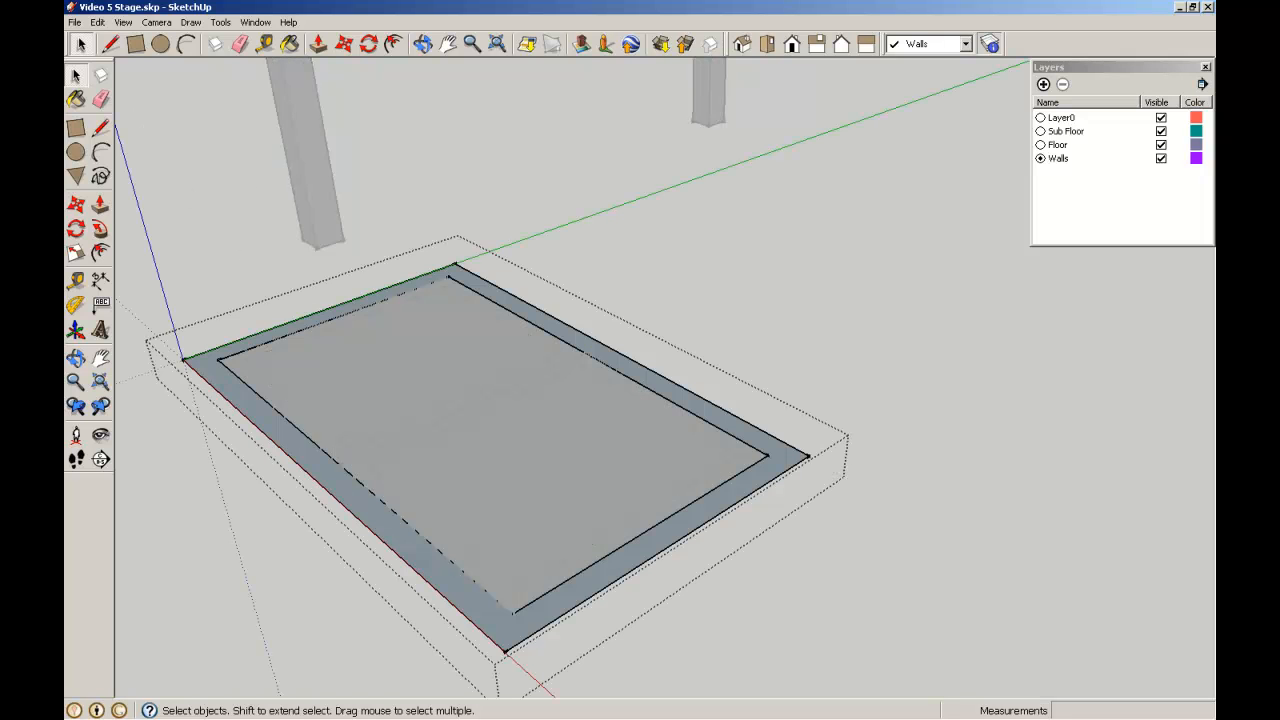
click(100, 204)
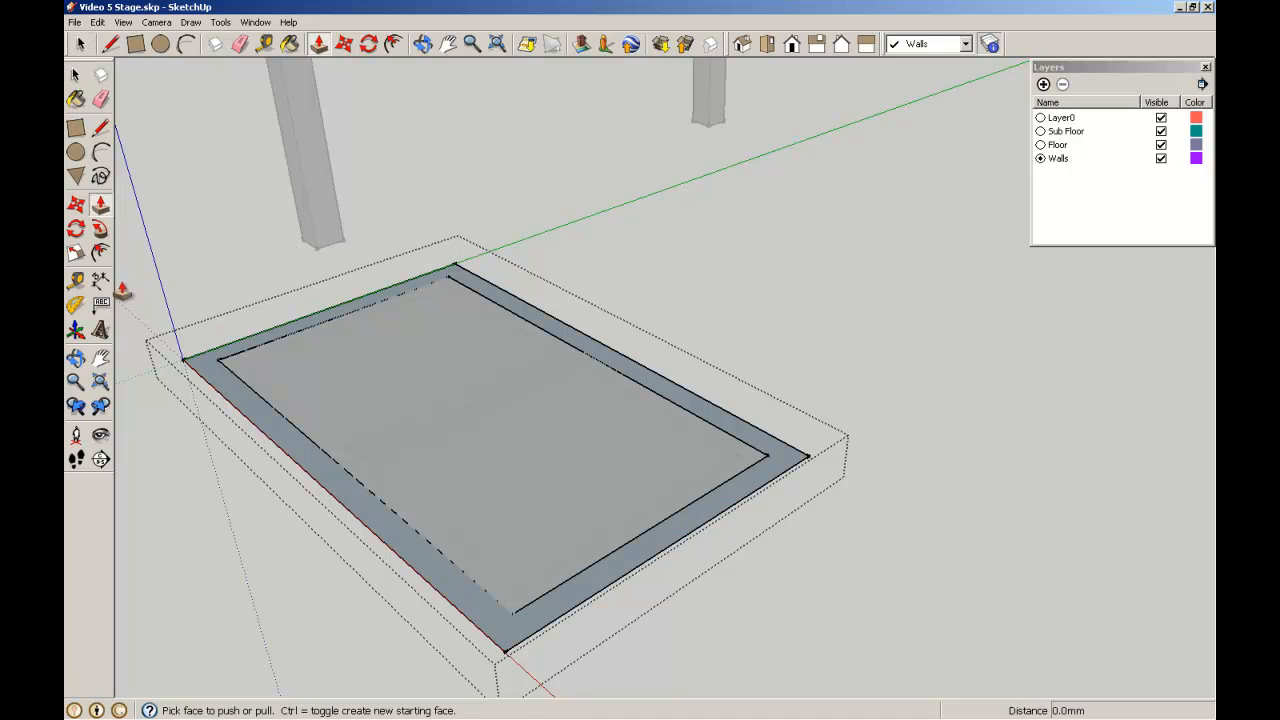
click(235, 393)
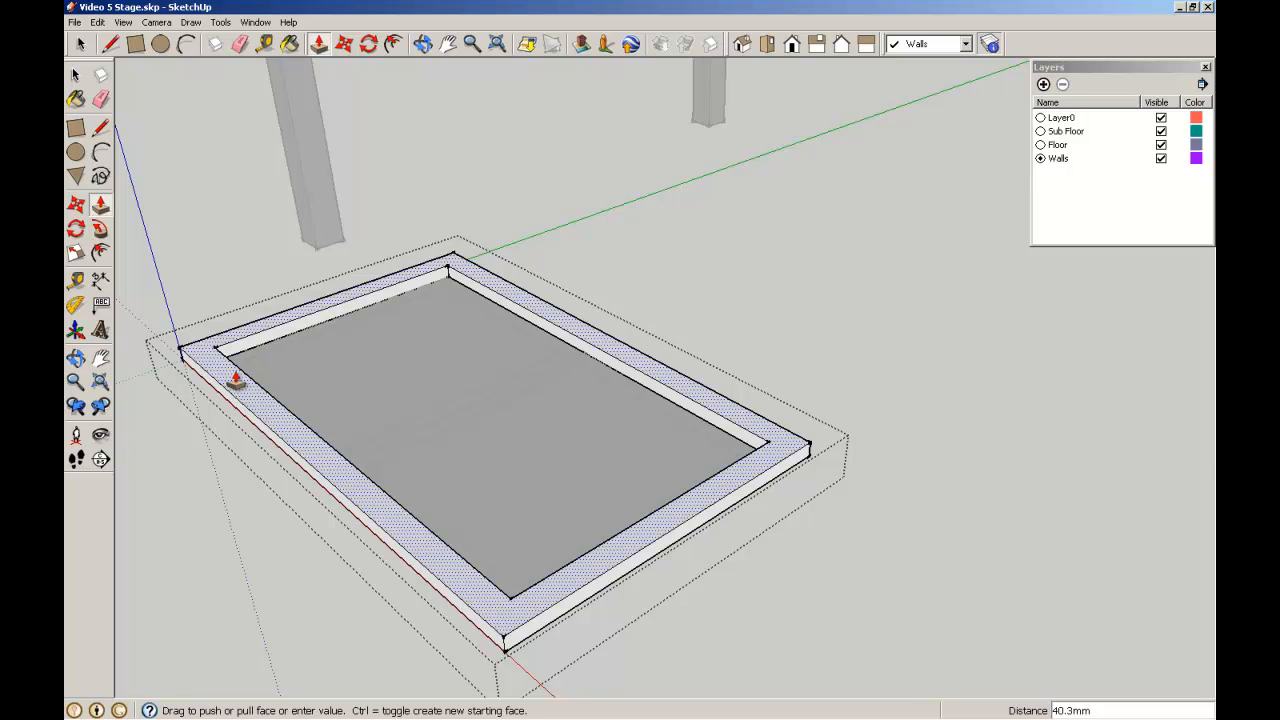
text(12)
key(Return)
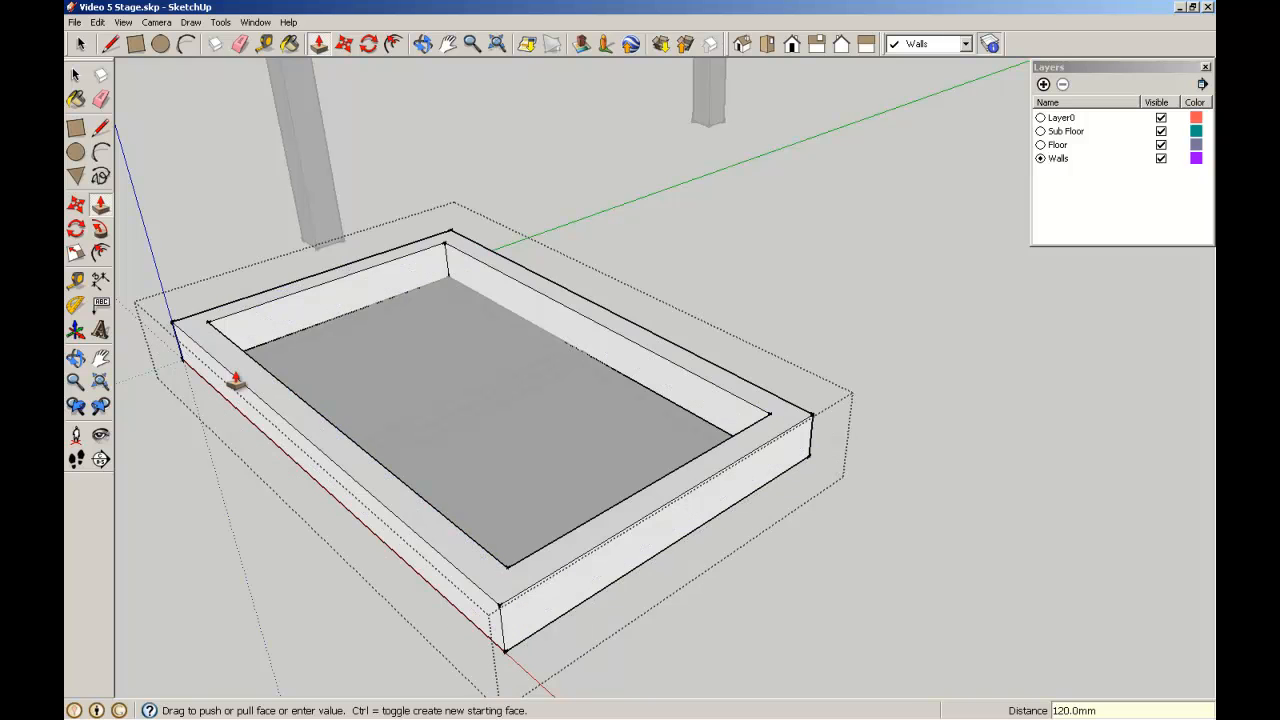
click(77, 82)
click(178, 204)
Extrude the border of the sash nearest the posts 50 mm upward inside its group
scroll(464, 259, up, 2)
scroll(488, 342, up, 3)
double_click(503, 334)
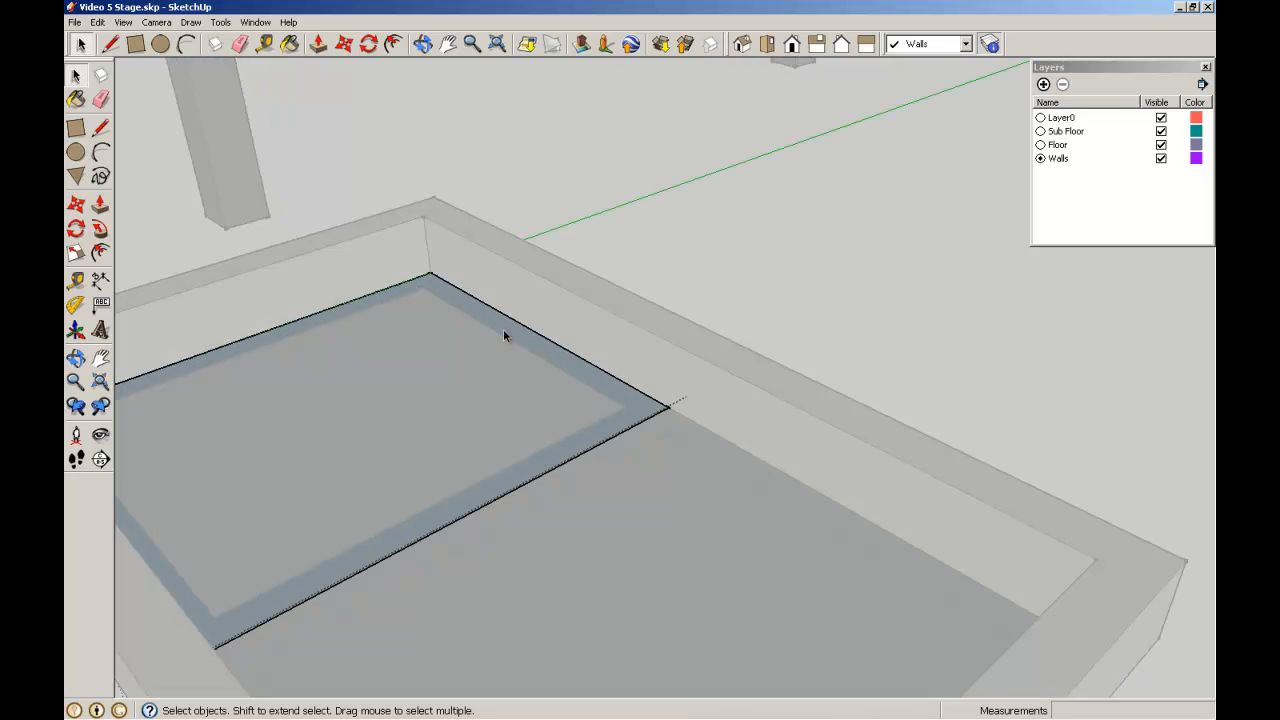
click(100, 204)
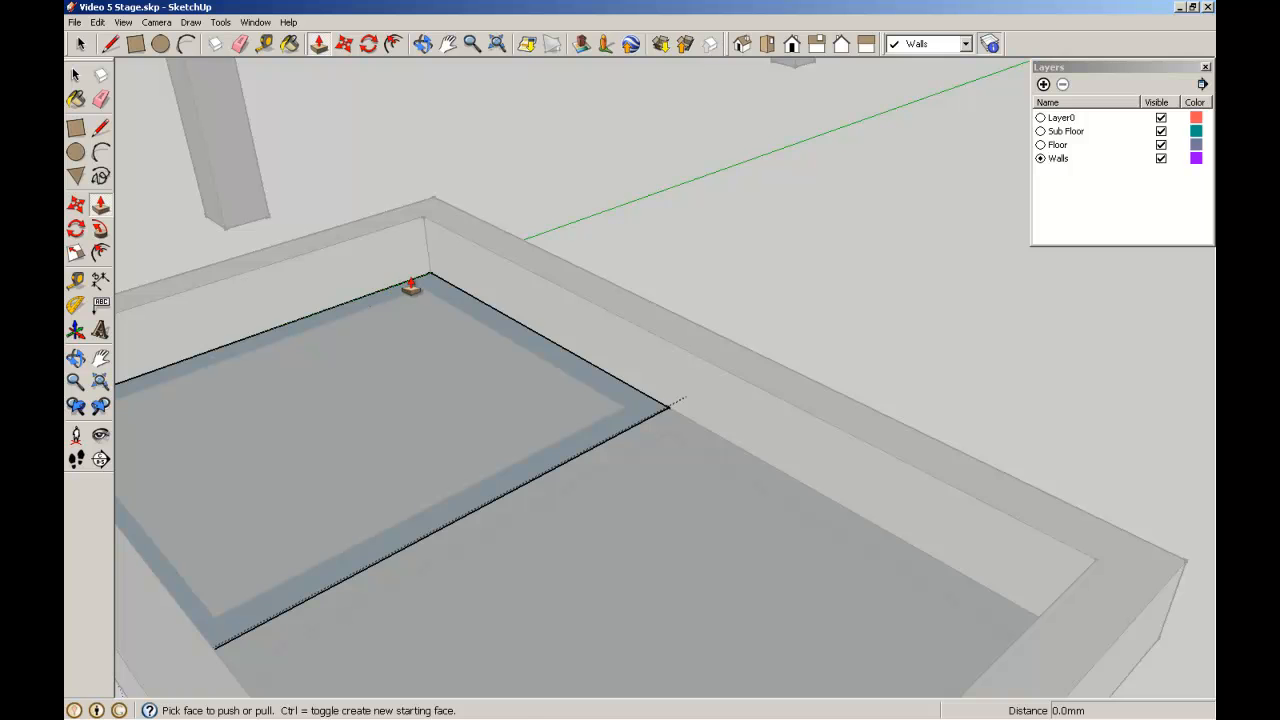
click(414, 290)
text(50)
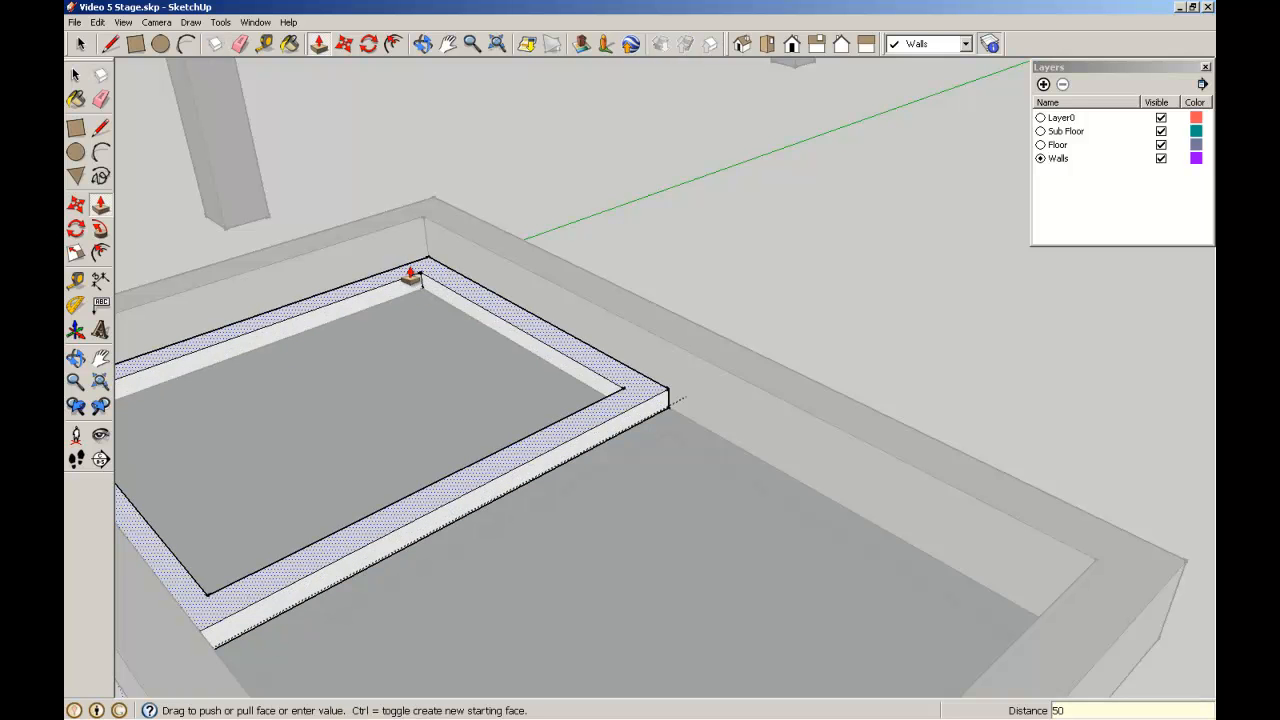
key(Return)
click(78, 75)
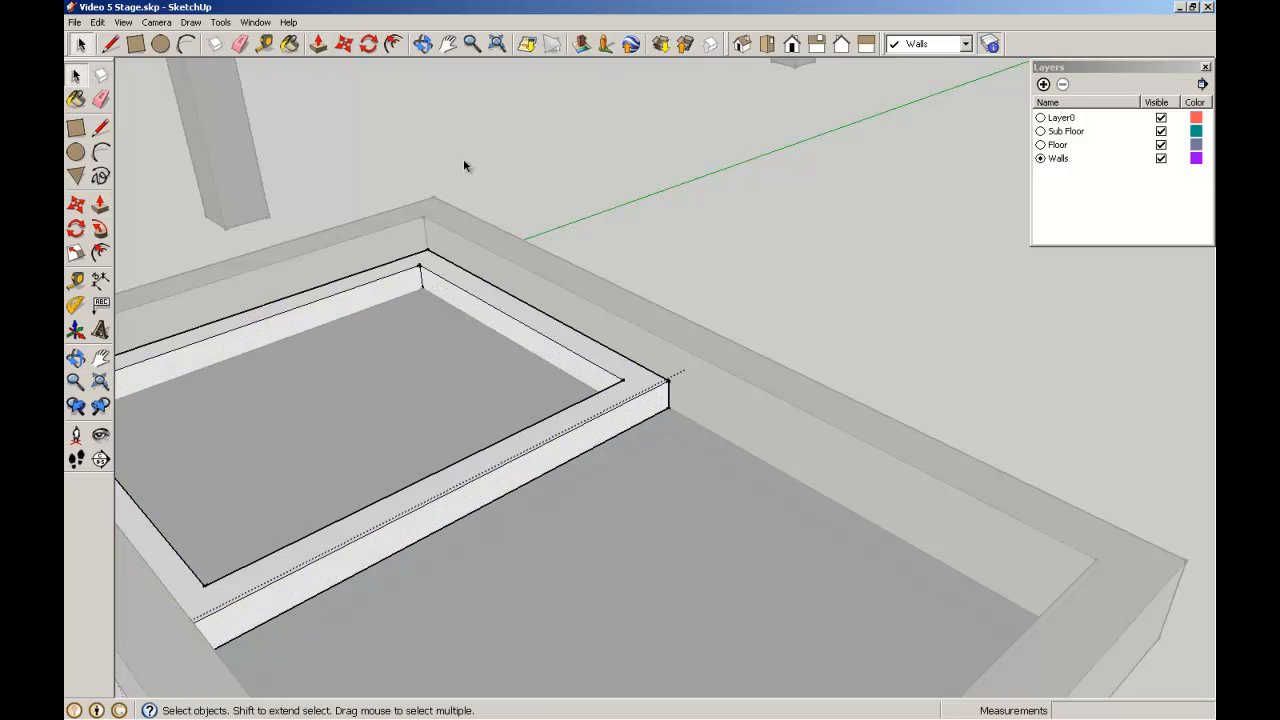
Extrude the other sash's border 50 mm upward inside its group and close the group
click(706, 442)
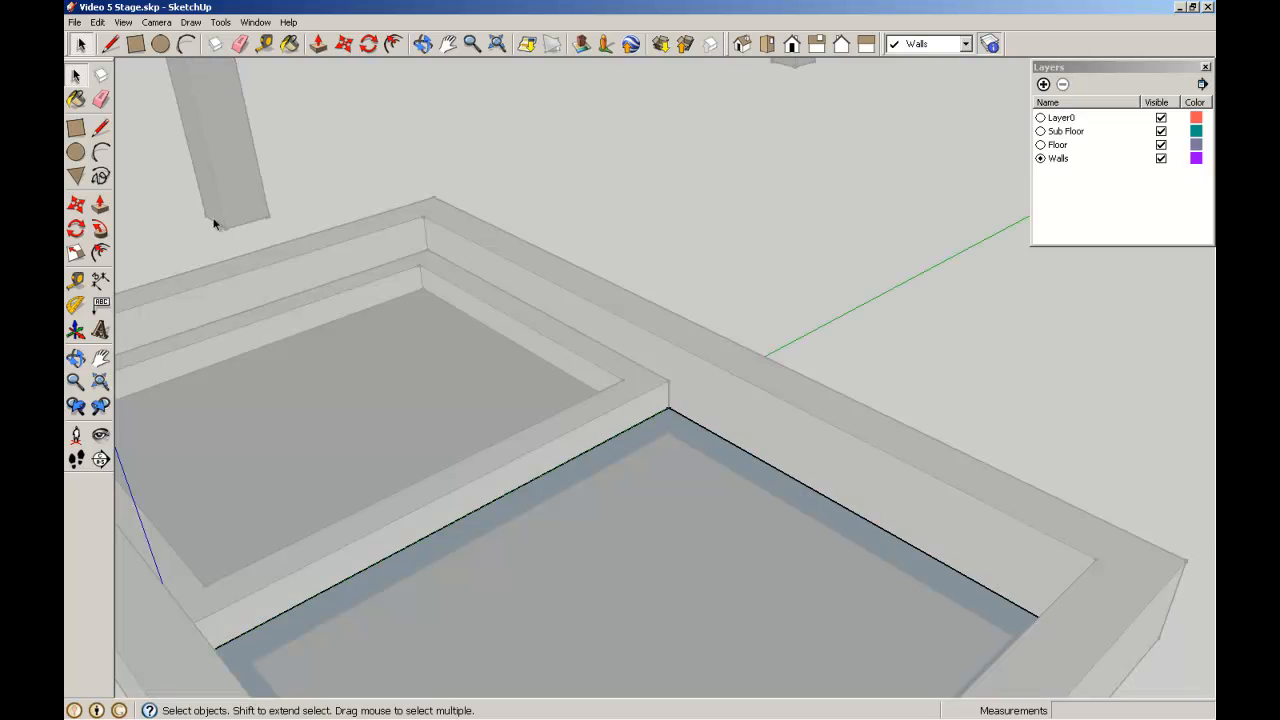
click(100, 204)
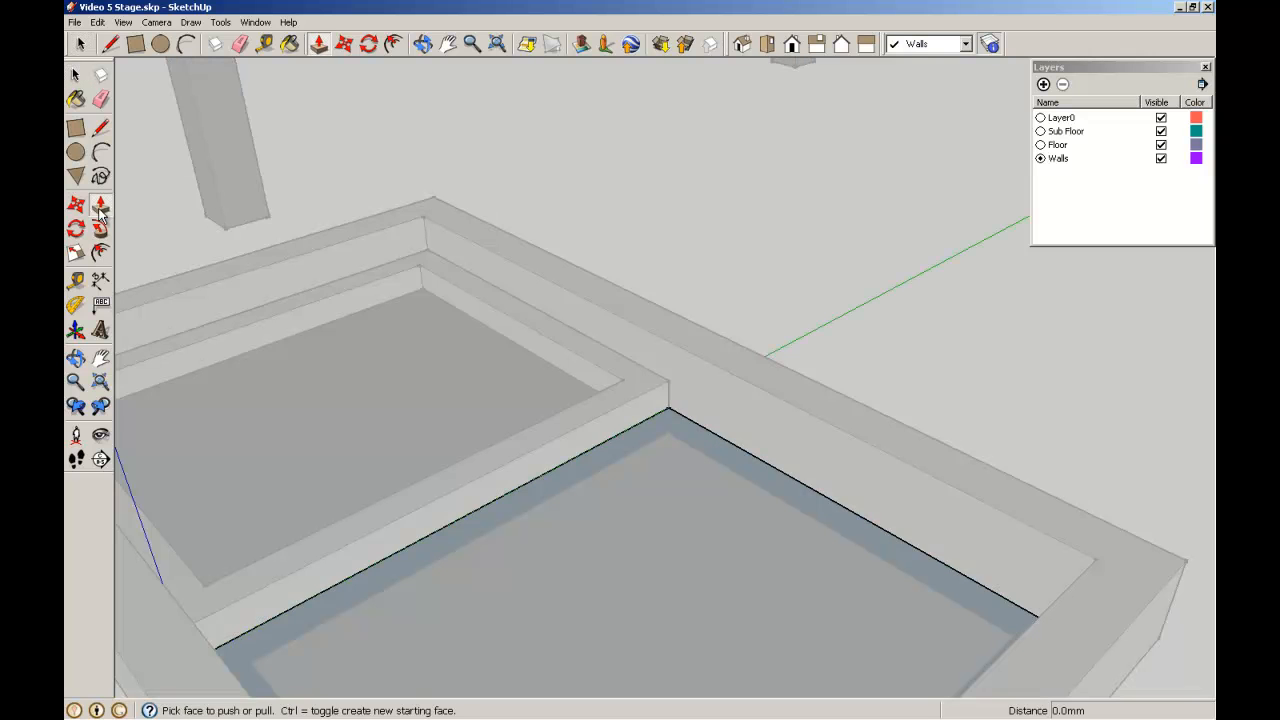
click(706, 417)
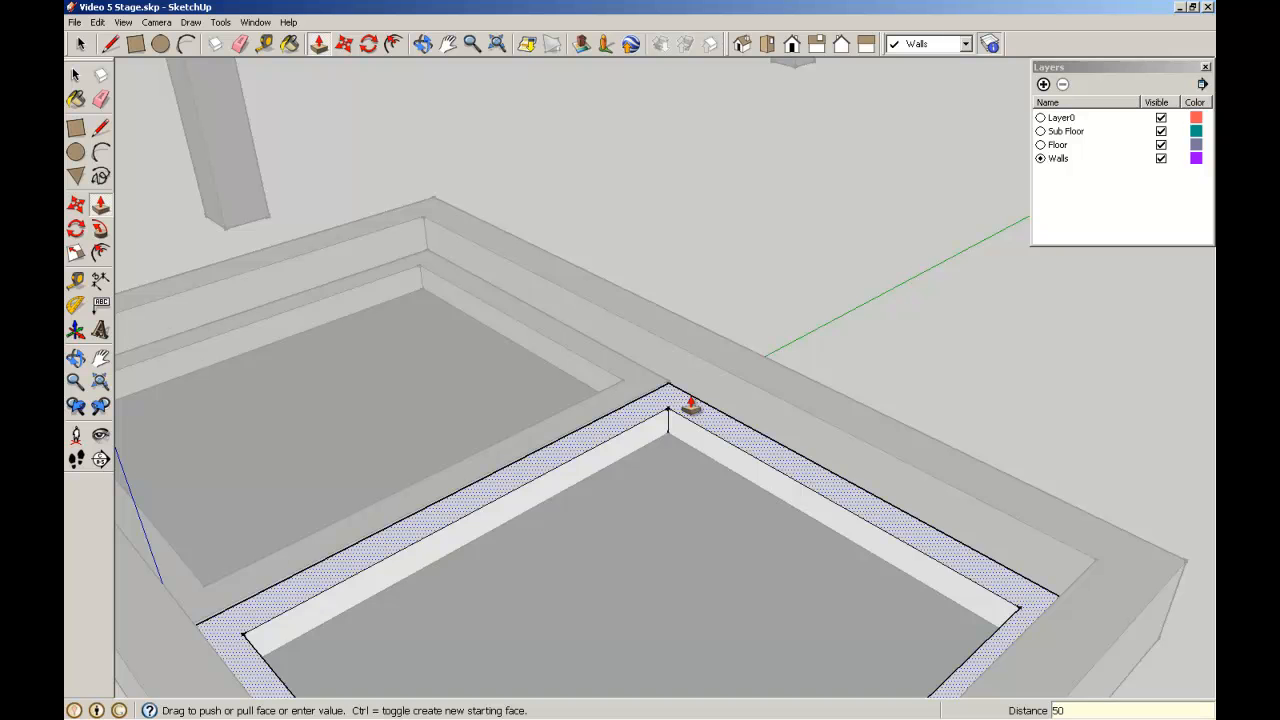
click(690, 404)
click(75, 76)
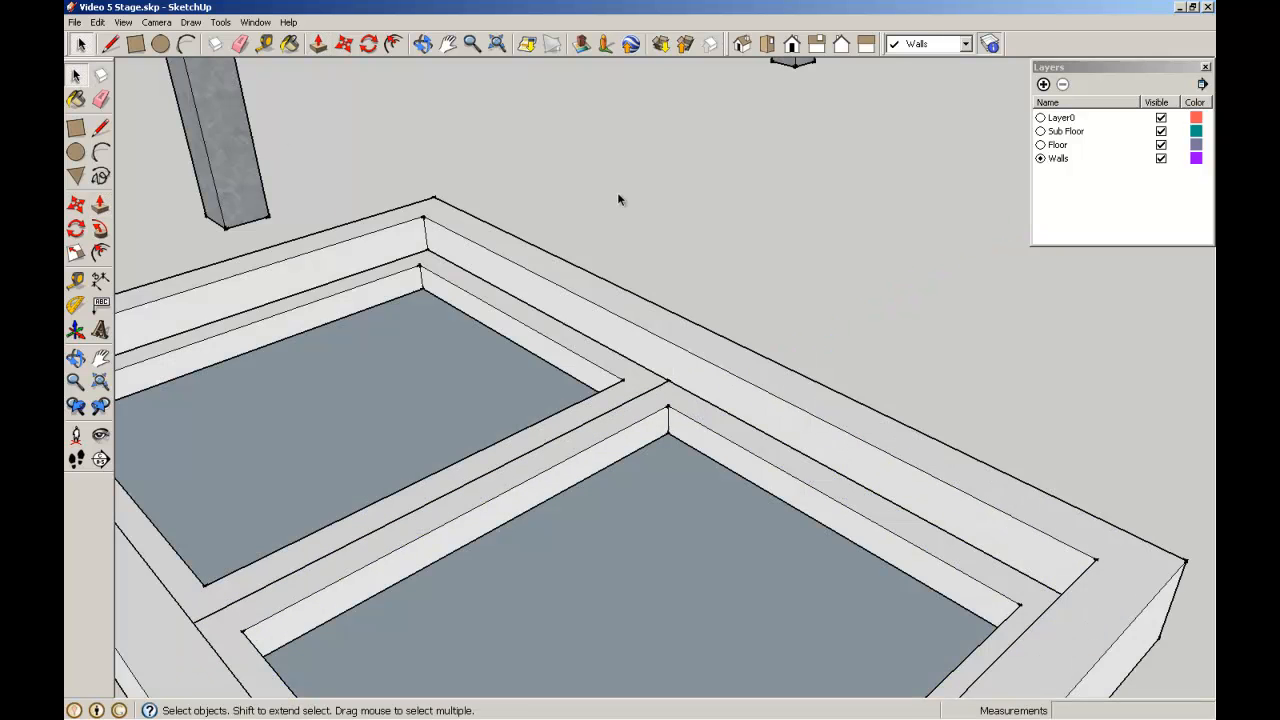
Raise the sash nearest the posts by its top corner 70 mm to the outer frame's inner top corner
double_click(443, 281)
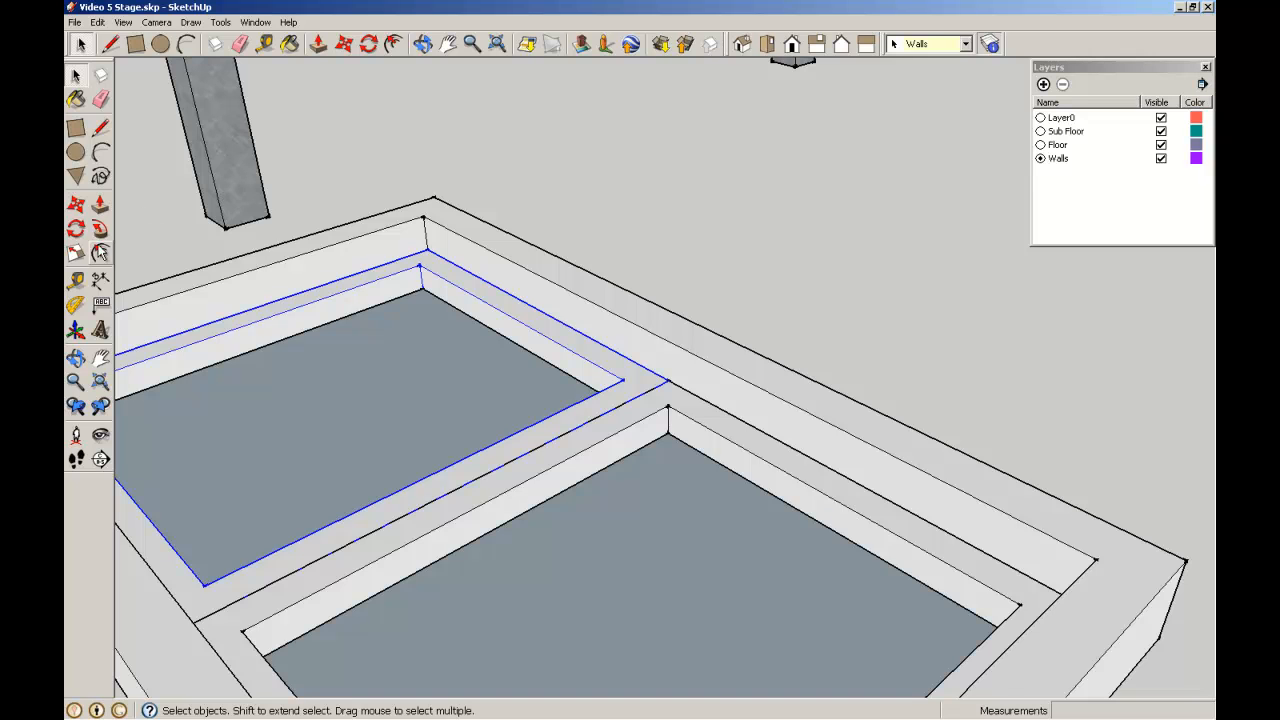
click(76, 205)
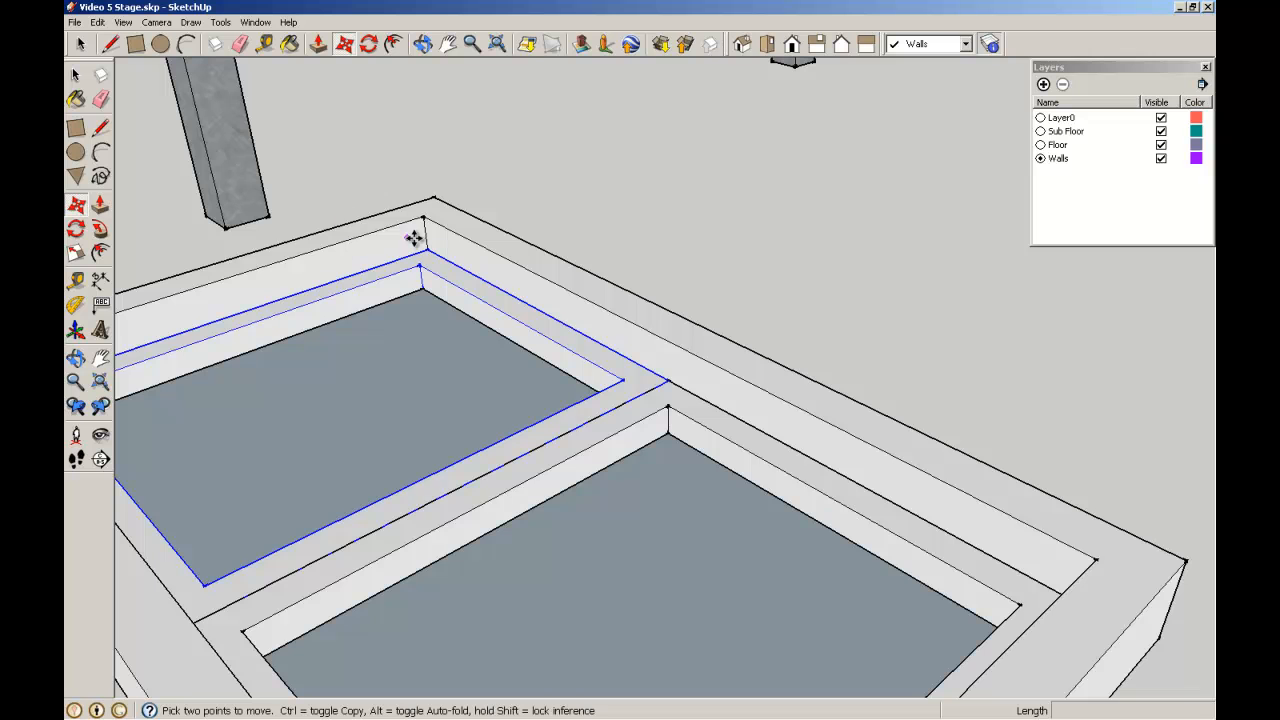
click(428, 248)
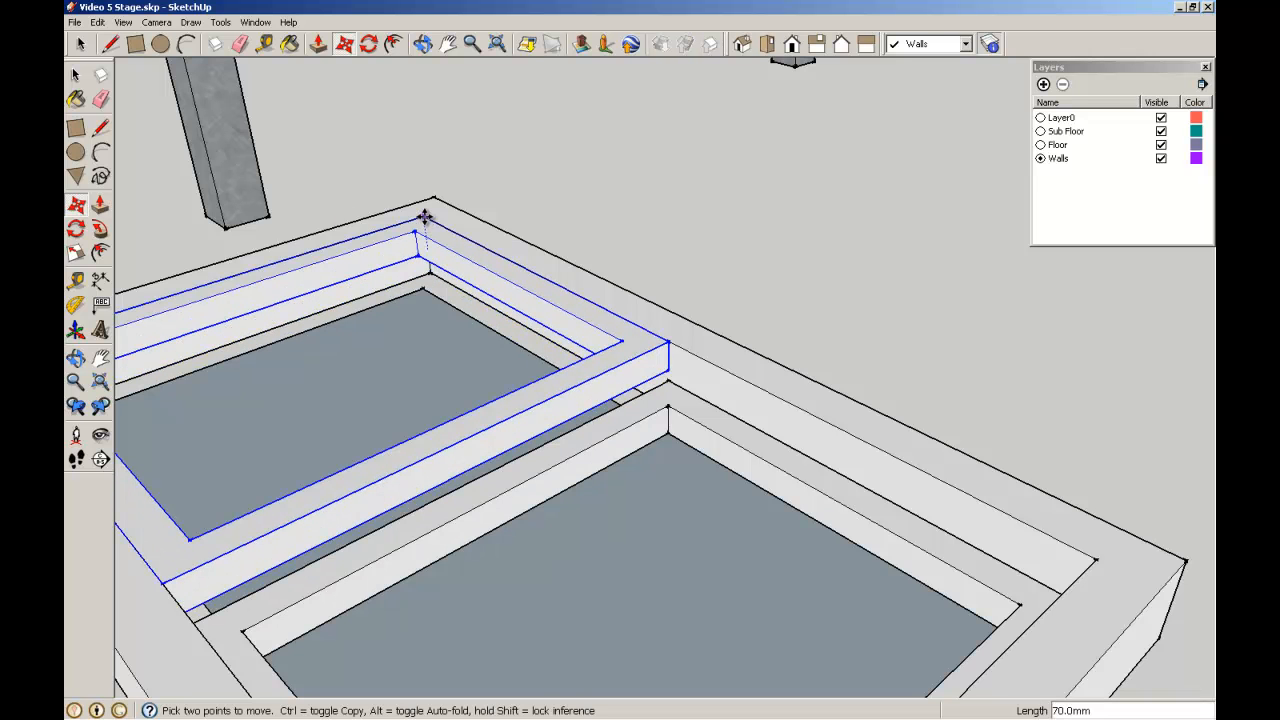
Lower the sash nearest the posts 10 mm from the outer frame's top edge and clear the selection
scroll(425, 217, up, 4)
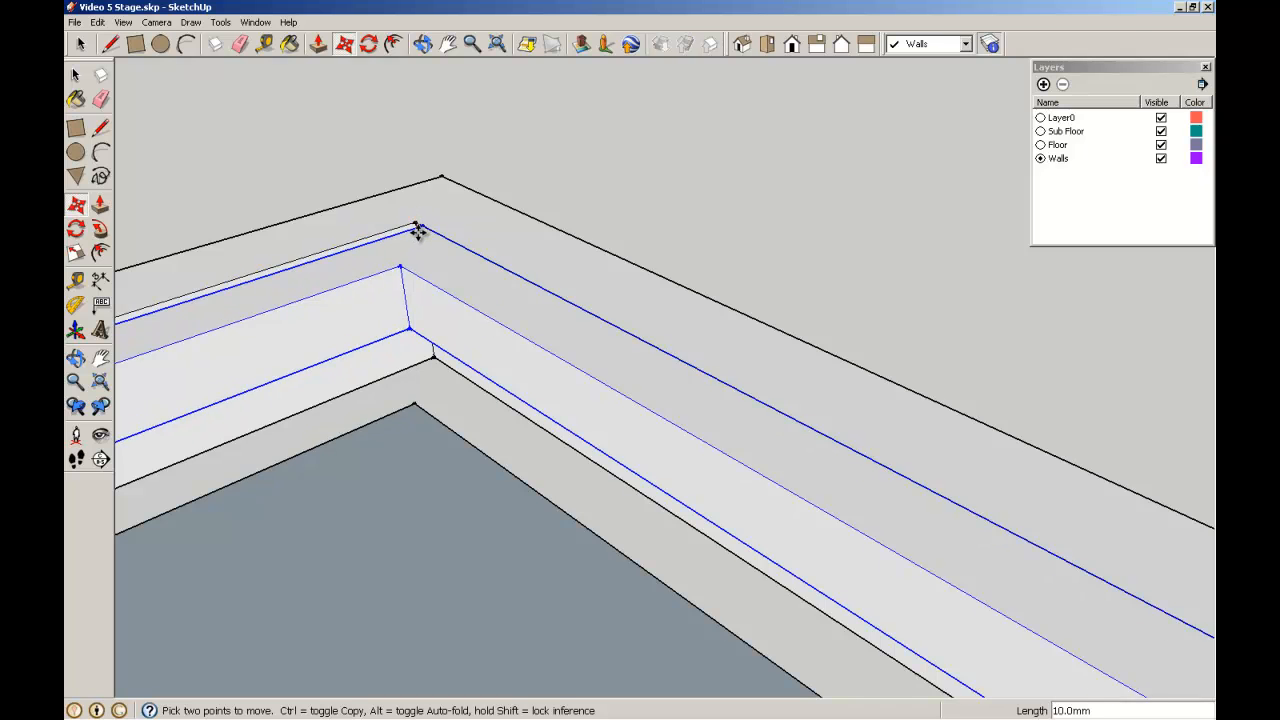
text(10)
key(Return)
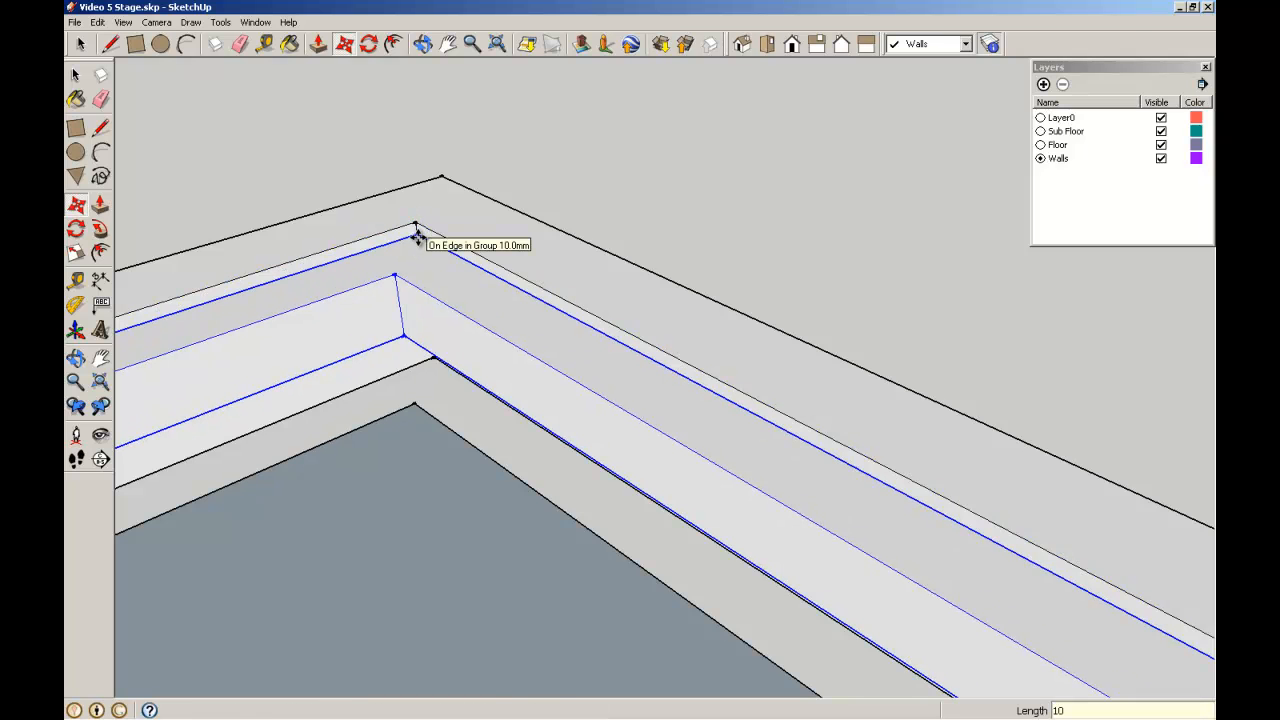
click(75, 75)
click(186, 135)
Raise the other sash 10 mm so its top corner meets the bottom corner of the sash nearest the posts
scroll(323, 145, down, 5)
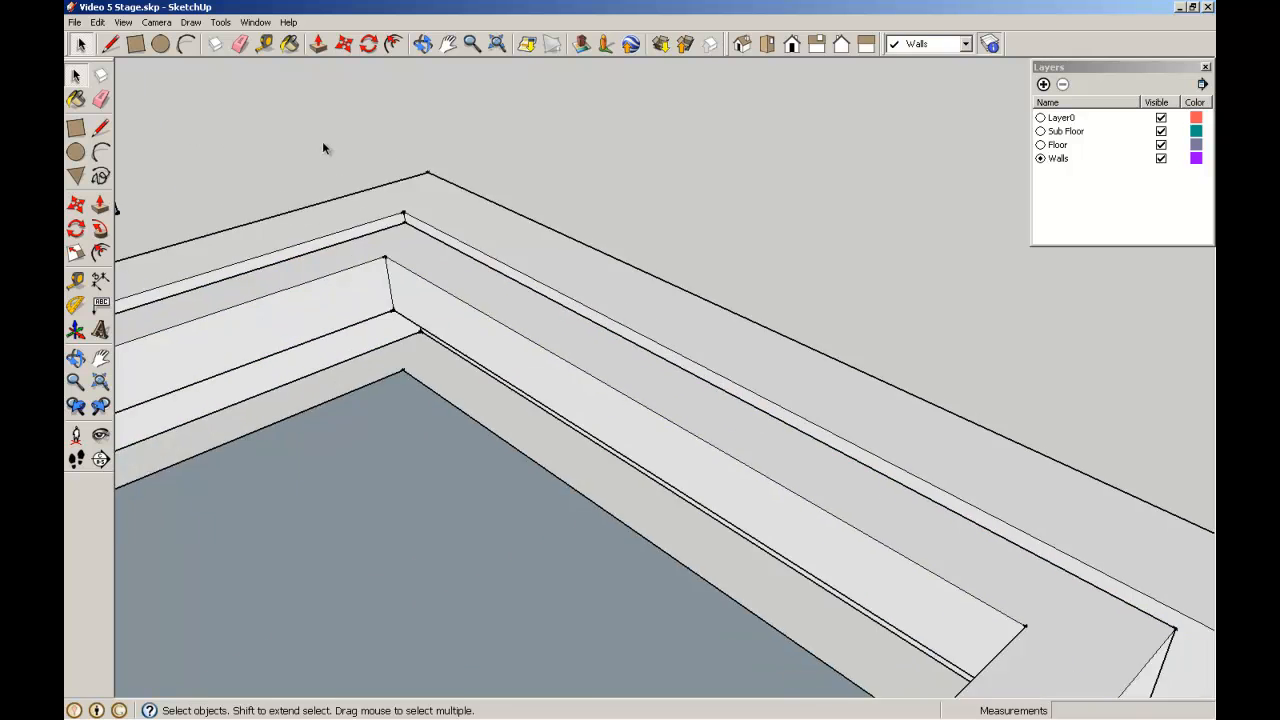
scroll(738, 456, up, 3)
scroll(738, 453, up, 2)
click(723, 430)
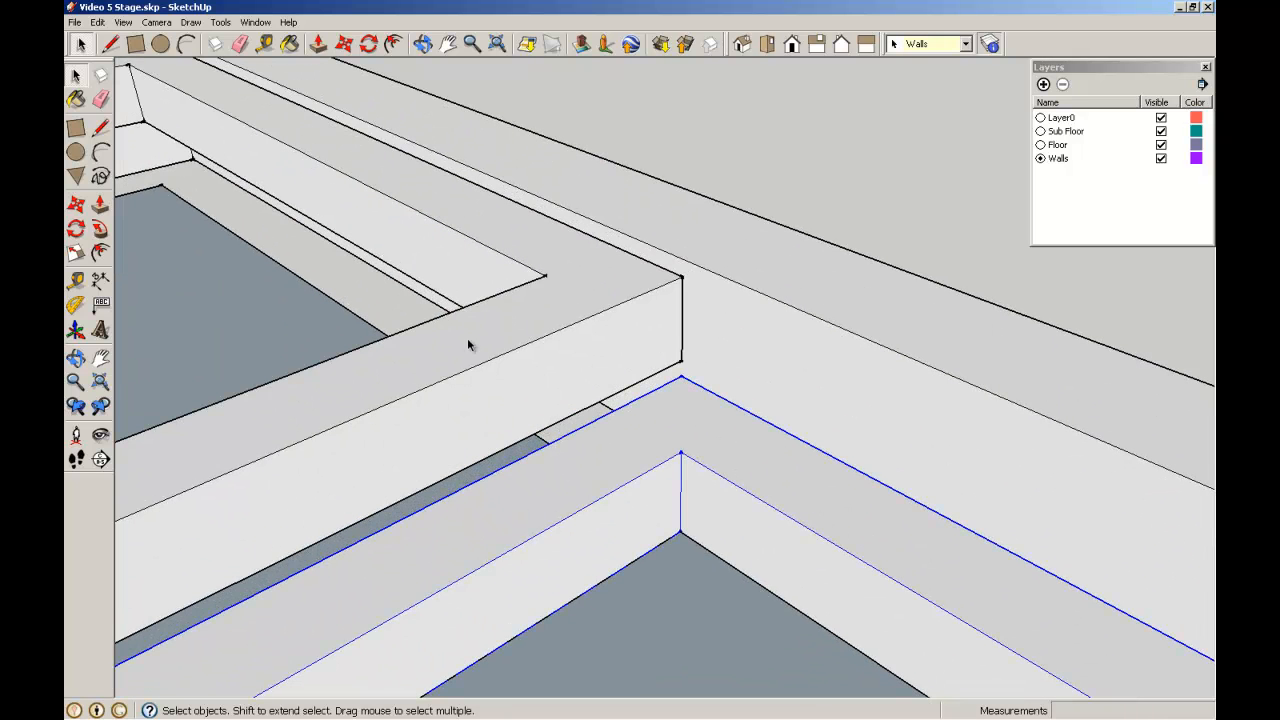
click(75, 204)
click(677, 376)
click(681, 361)
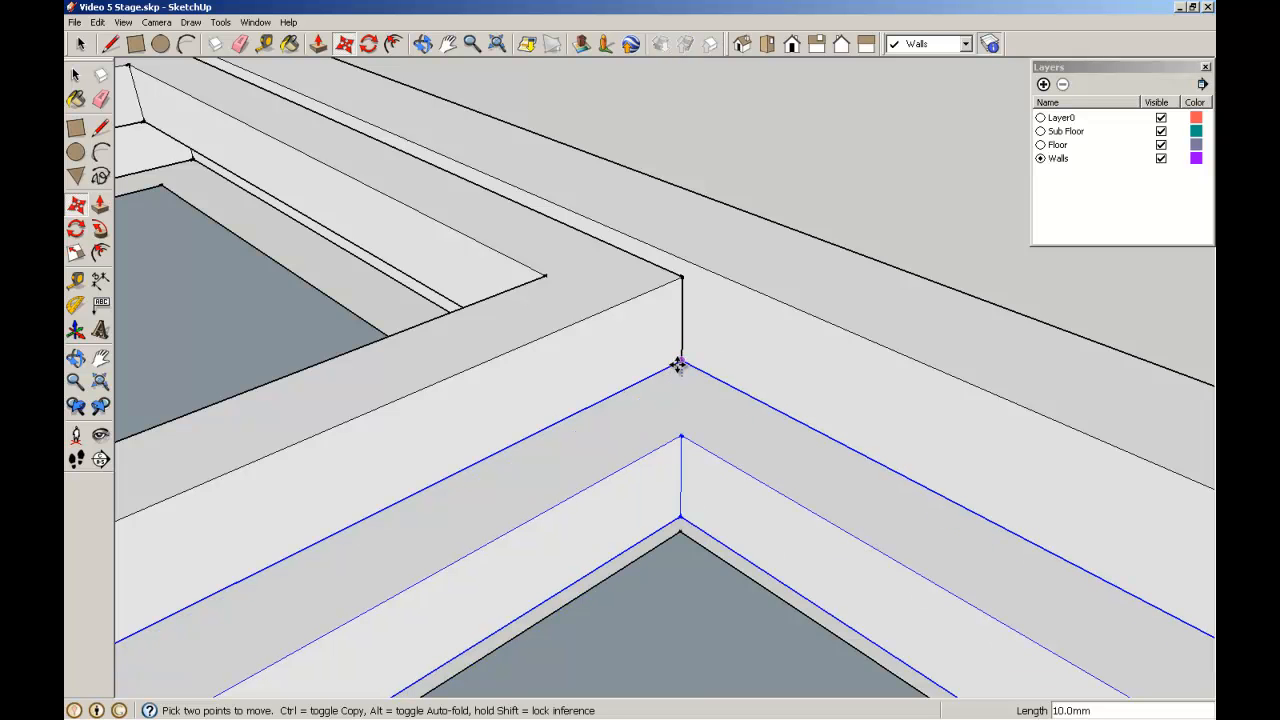
right_click(671, 363)
click(78, 76)
click(796, 166)
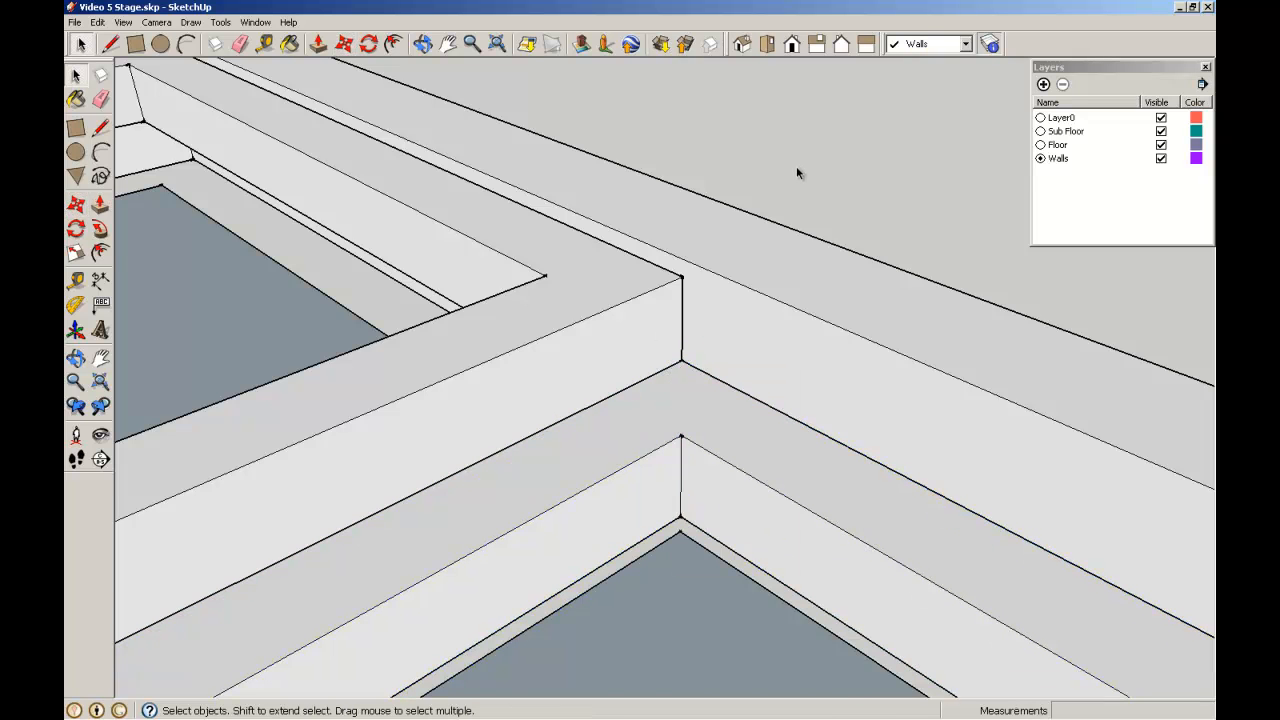
Move the glass face nearest the posts up 85 mm to the midpoint of its sash's inner corner edge
scroll(796, 166, down, 5)
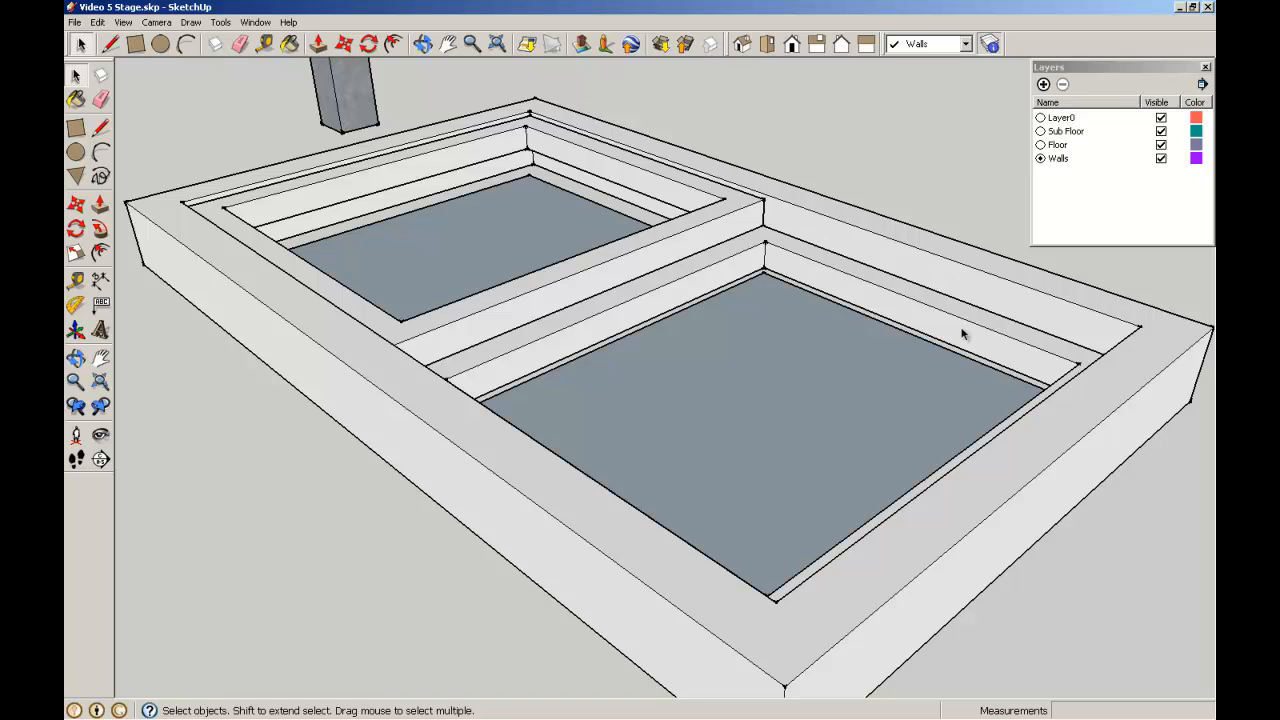
scroll(530, 126, up, 4)
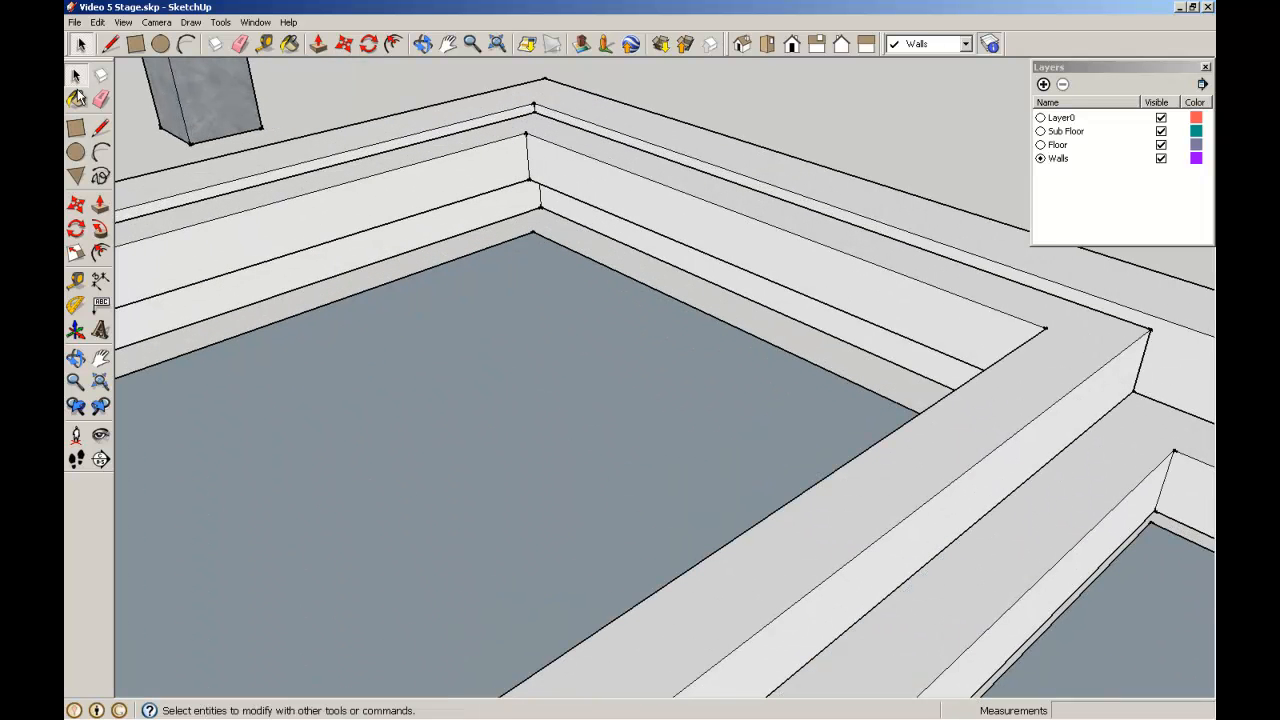
click(534, 260)
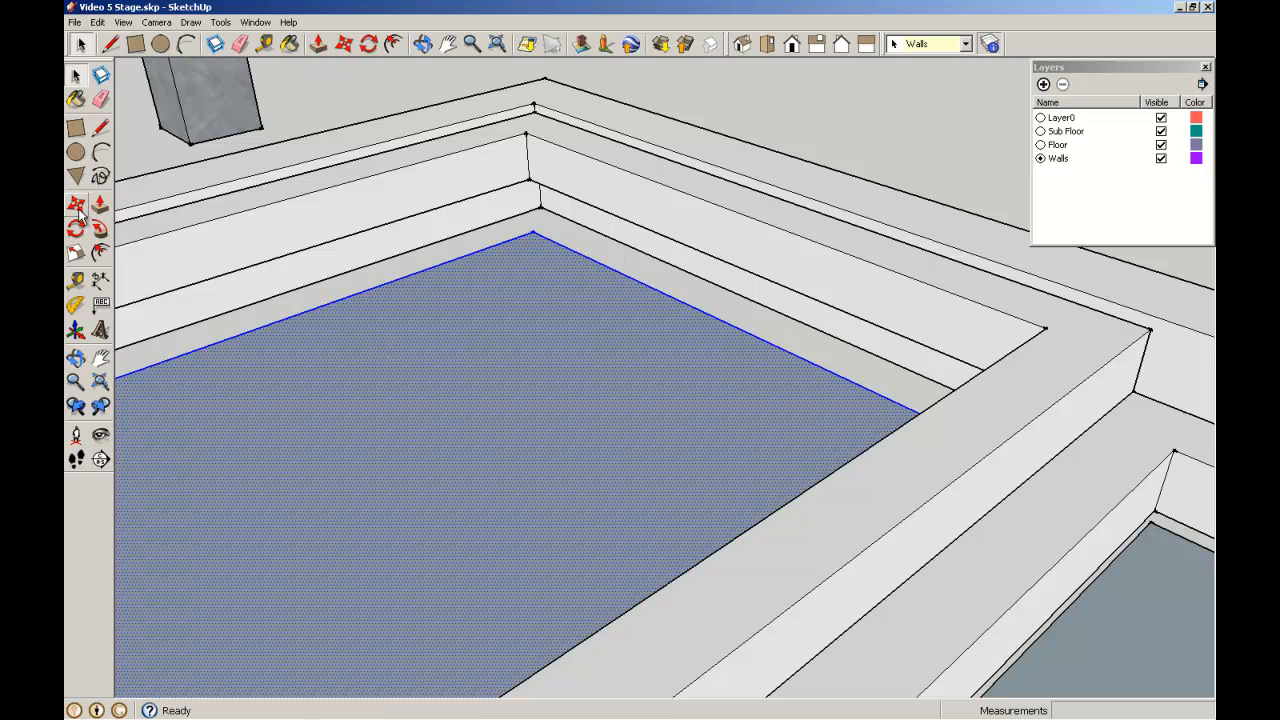
click(77, 204)
click(538, 233)
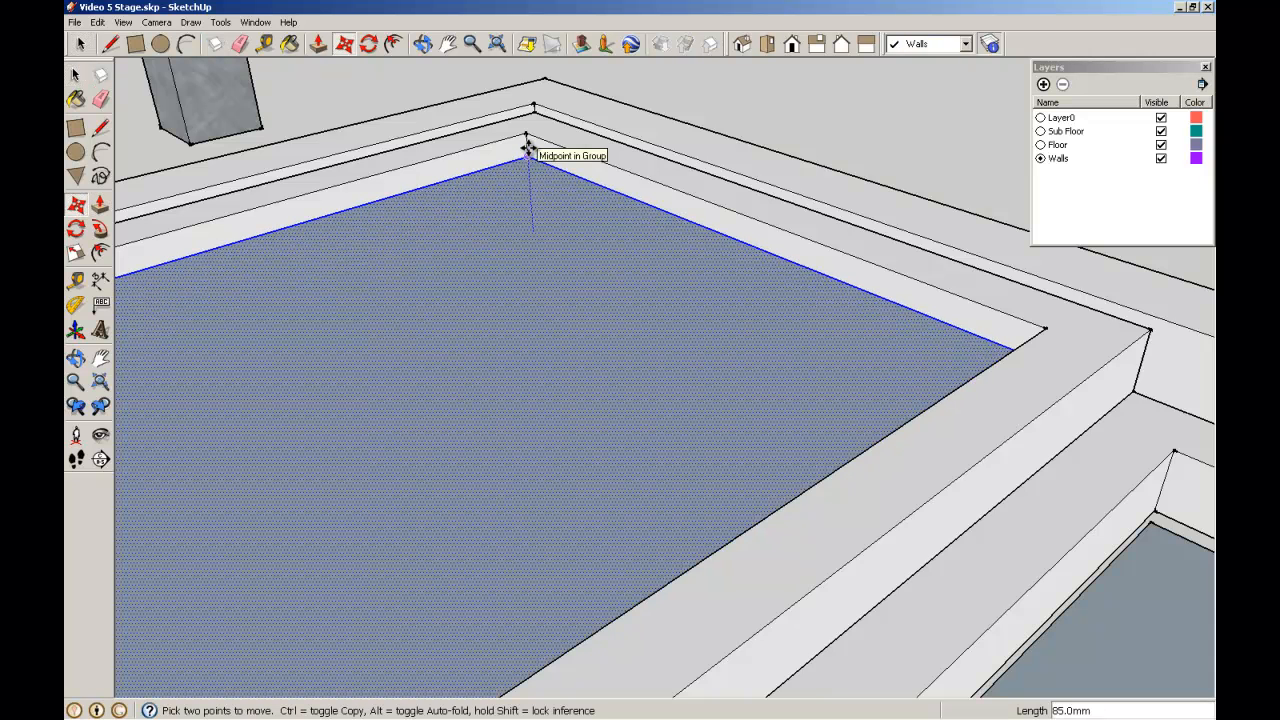
click(528, 152)
click(75, 75)
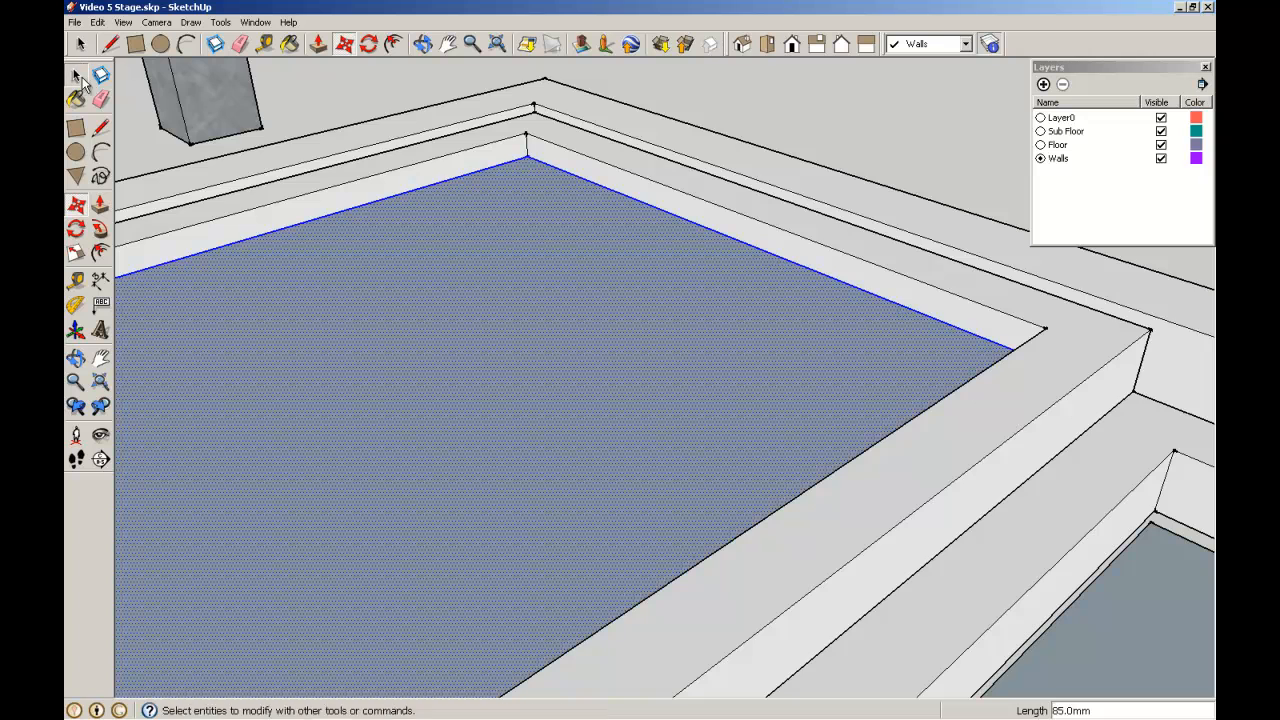
click(832, 107)
Move the other glass face up 35 mm to the midpoint of its sash's inner corner edge and clear the selection
scroll(832, 107, down, 3)
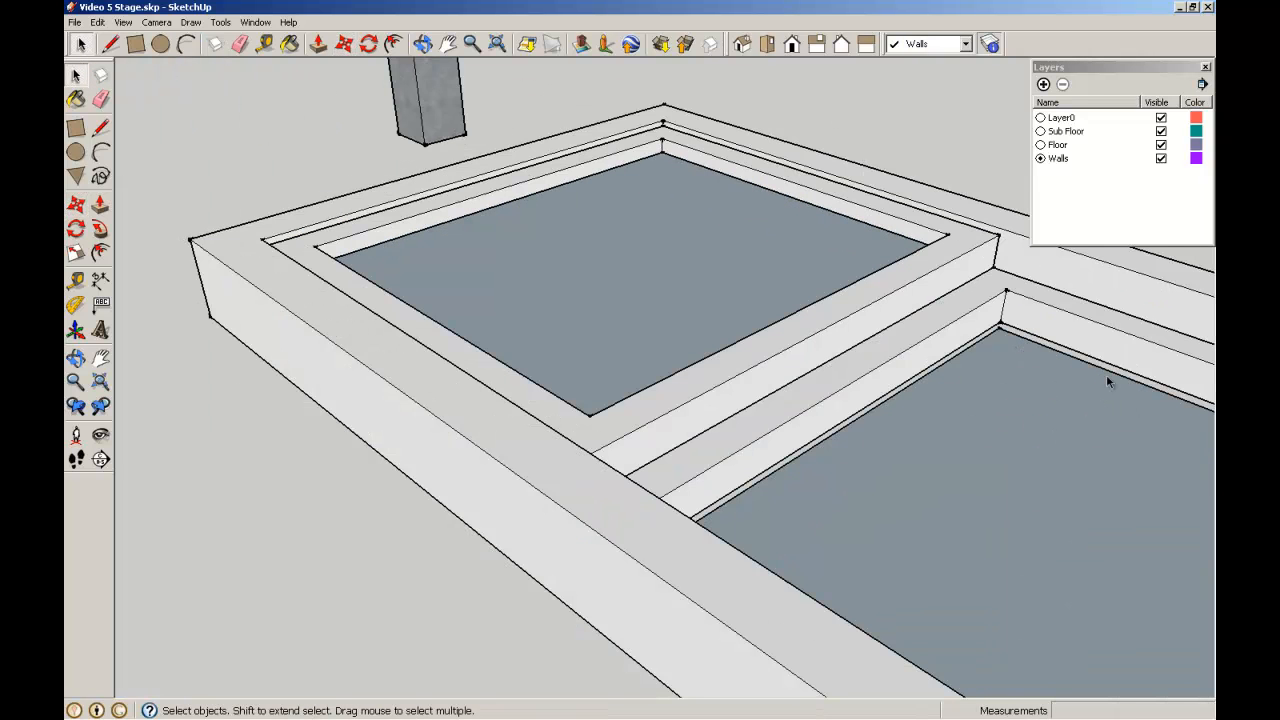
scroll(1035, 360, up, 5)
click(982, 335)
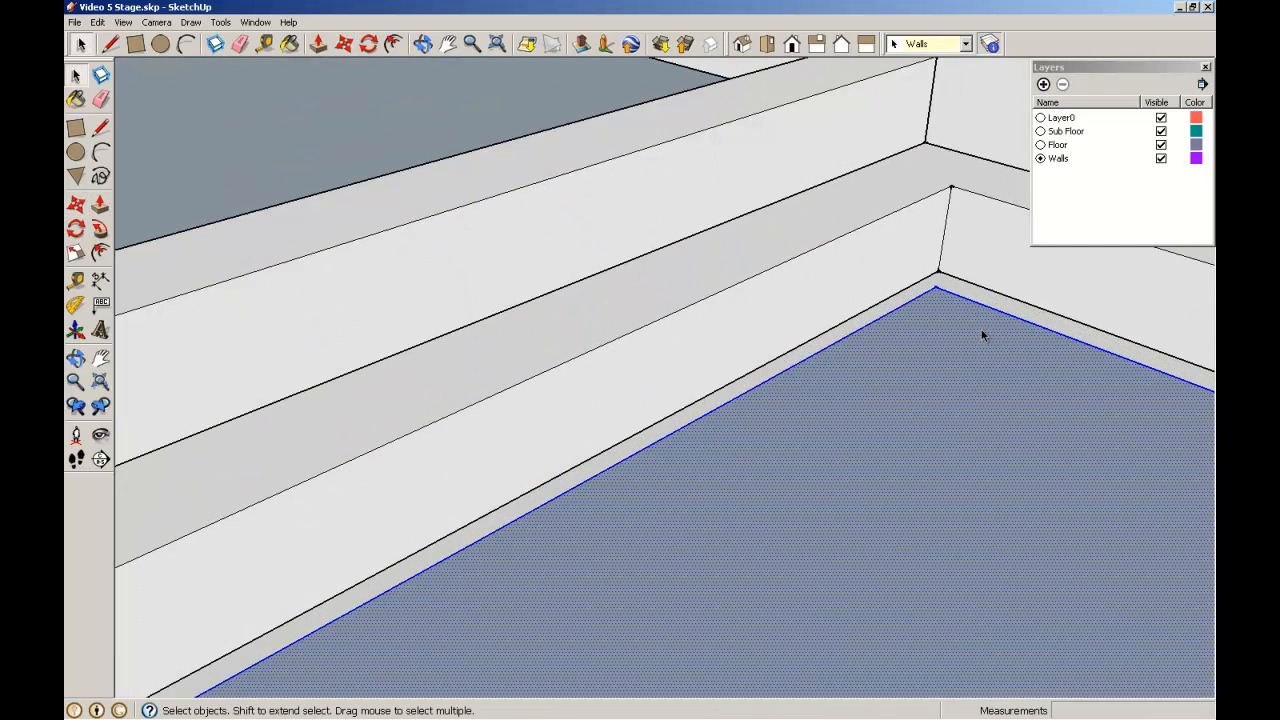
click(75, 204)
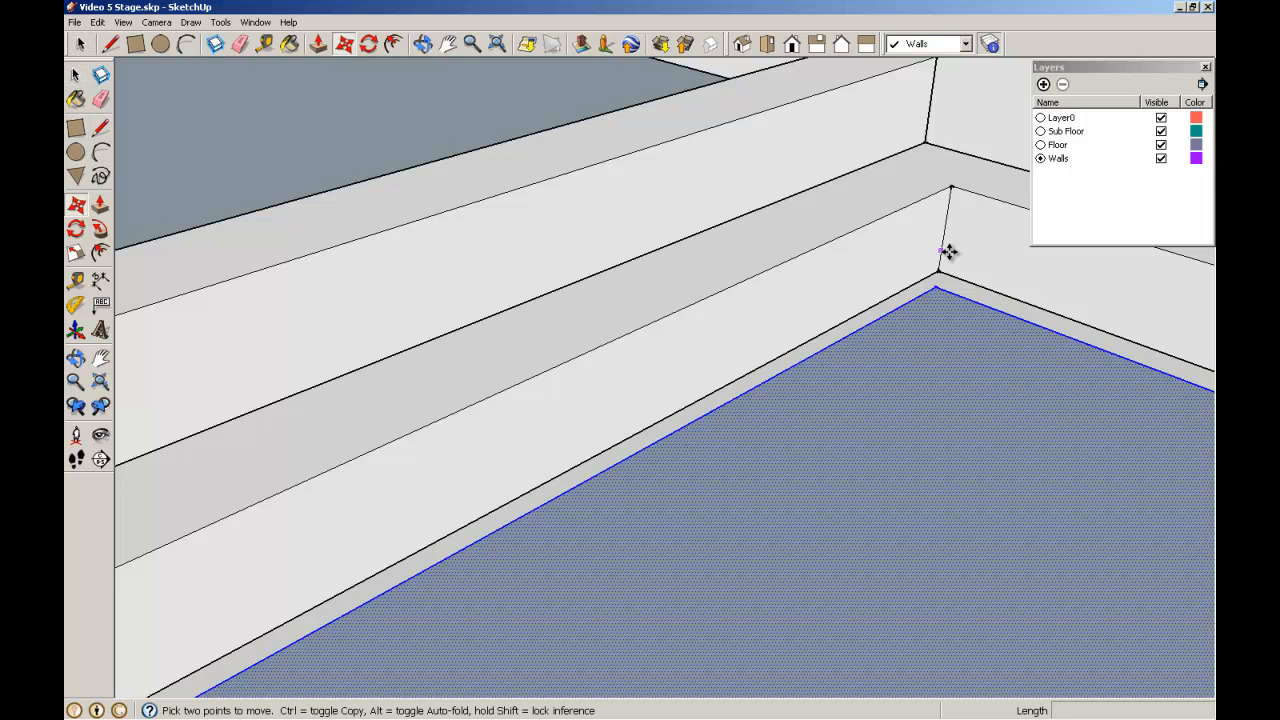
click(937, 287)
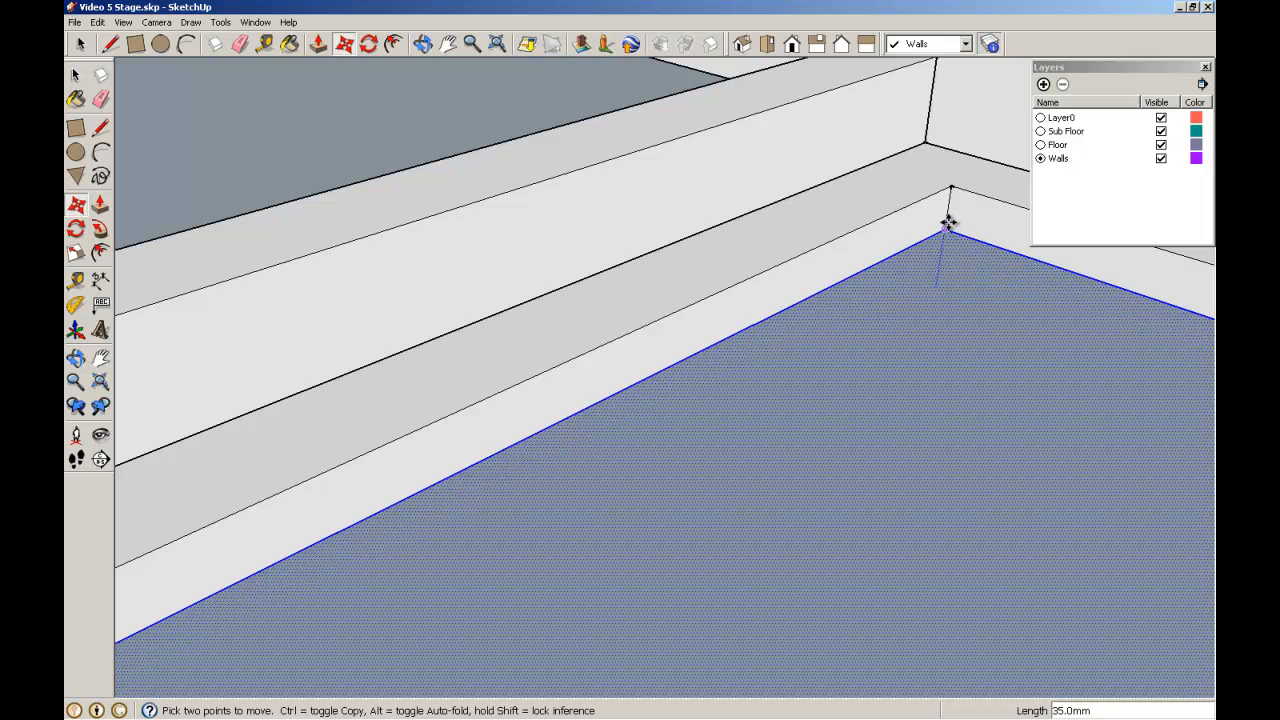
click(951, 210)
key(space)
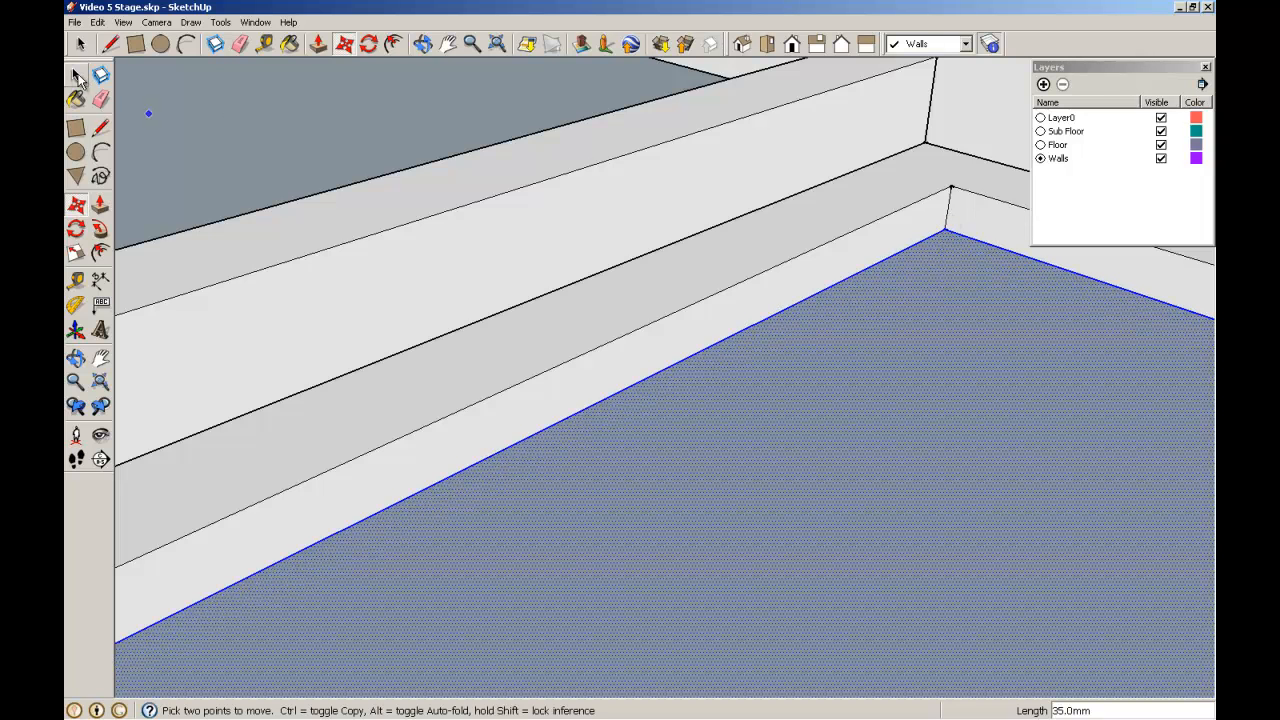
scroll(674, 182, down, 5)
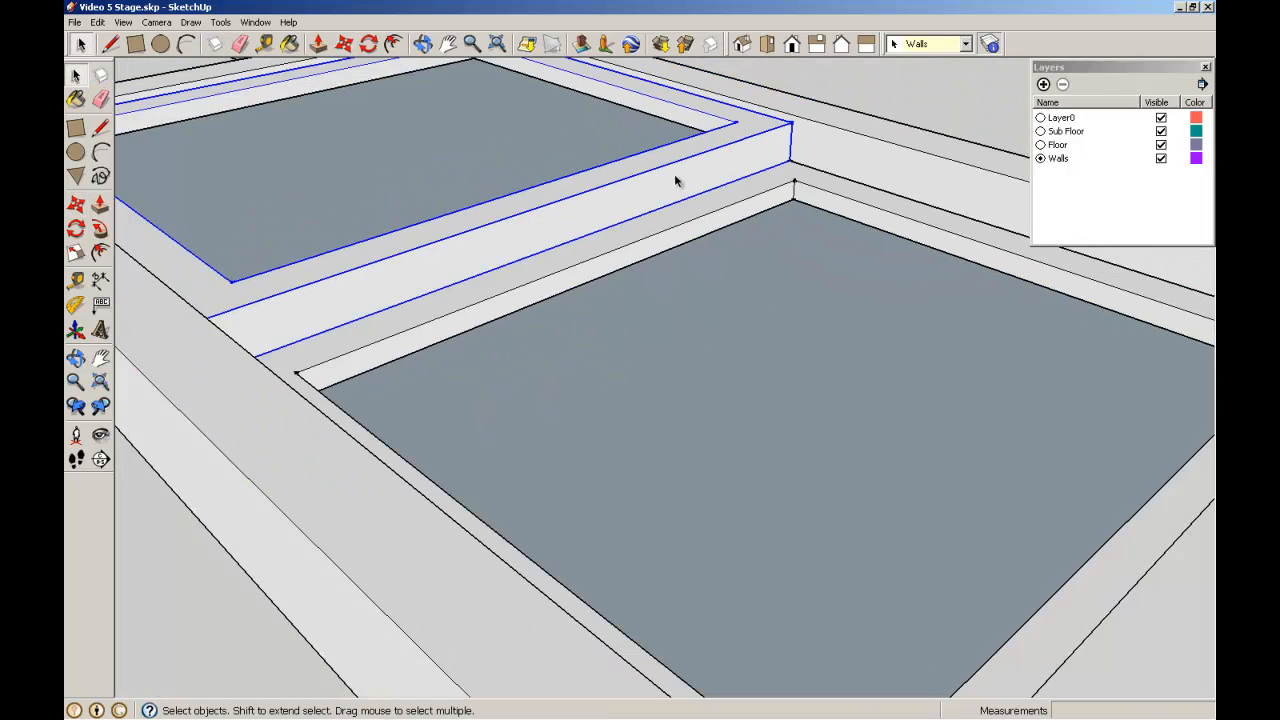
click(891, 101)
Open the outer frame group and apply the Wood_Cherry_Original material to all of its geometry
scroll(891, 101, down, 5)
mouse_move(889, 95)
middle_down()
mouse_move(904, 166)
mouse_move(895, 117)
middle_up()
scroll(895, 117, up, 4)
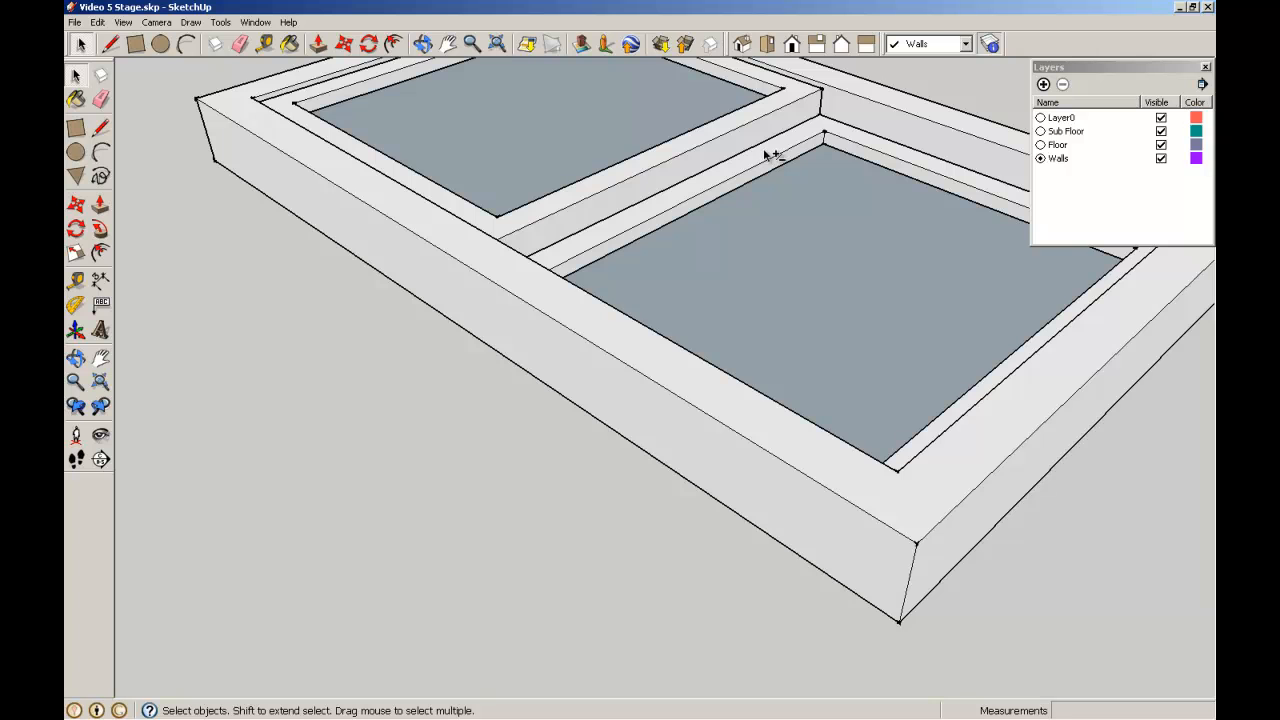
middle_drag(778, 150, 657, 286)
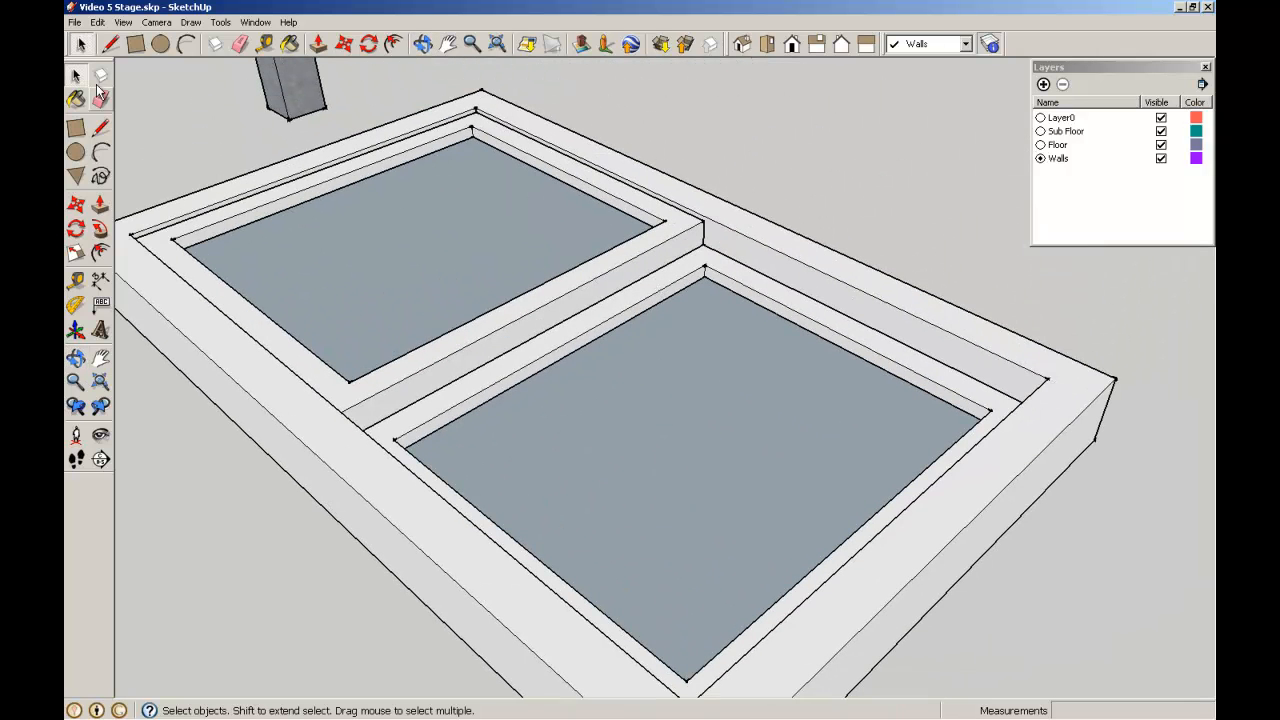
double_click(539, 118)
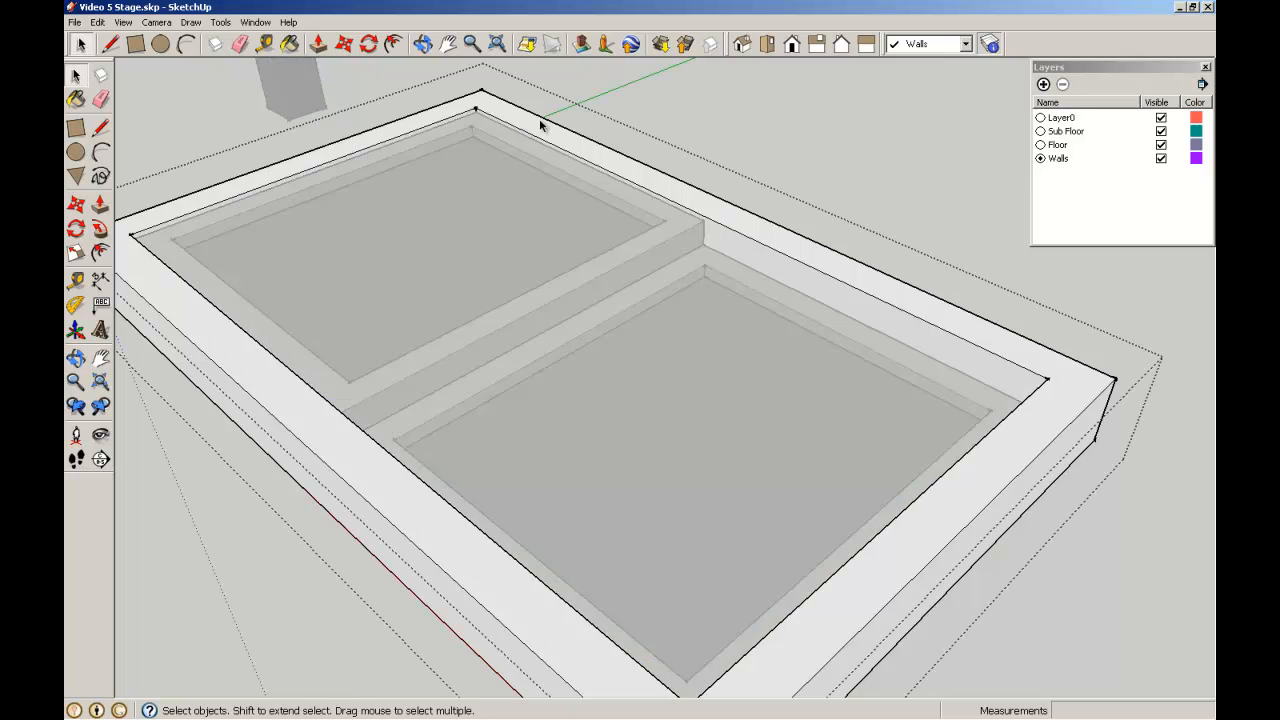
double_click(539, 118)
triple_click(539, 118)
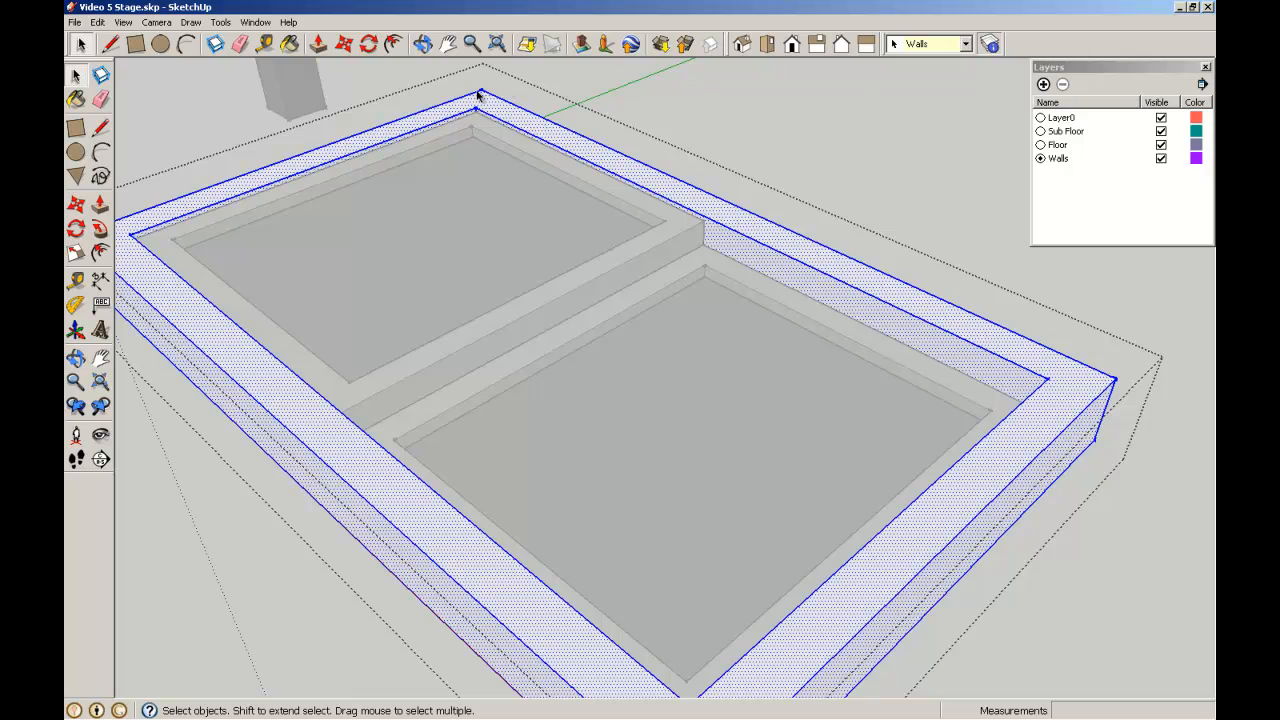
click(76, 100)
click(1168, 175)
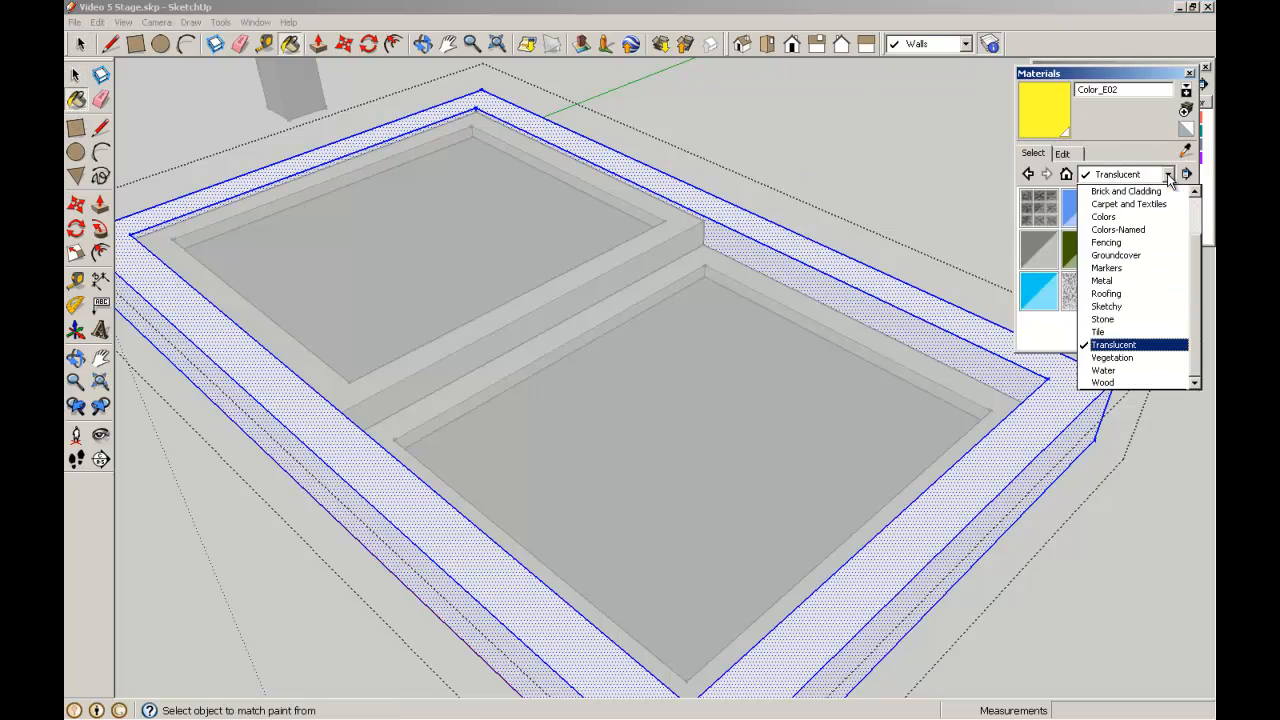
click(1108, 385)
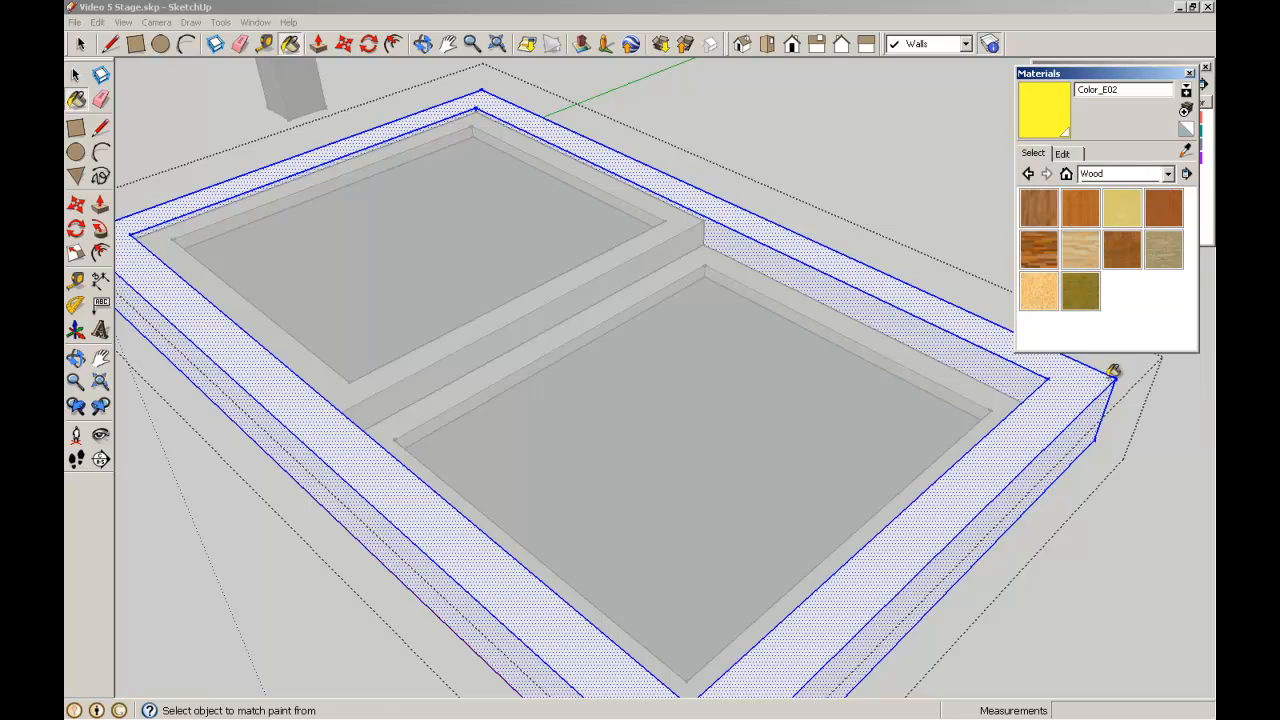
click(1164, 208)
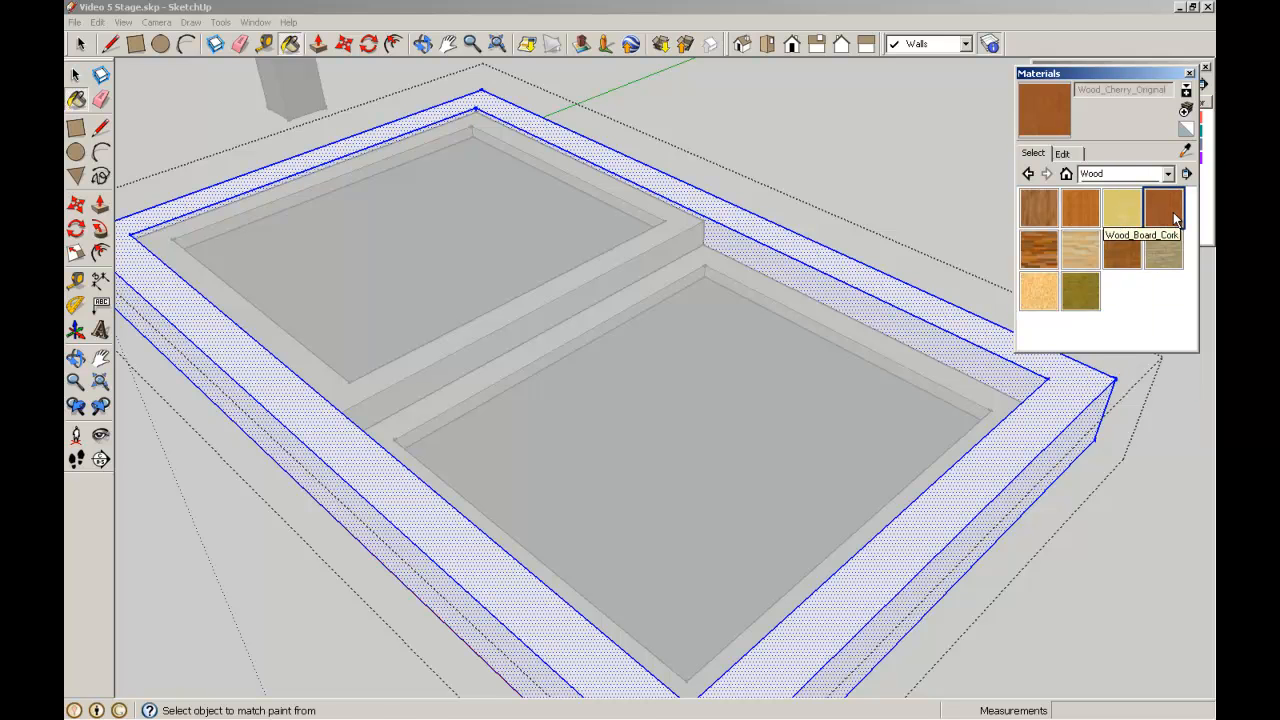
click(743, 218)
Apply the Wood_Cherry_Original material to the whole sash nearest the posts
click(75, 74)
triple_click(277, 198)
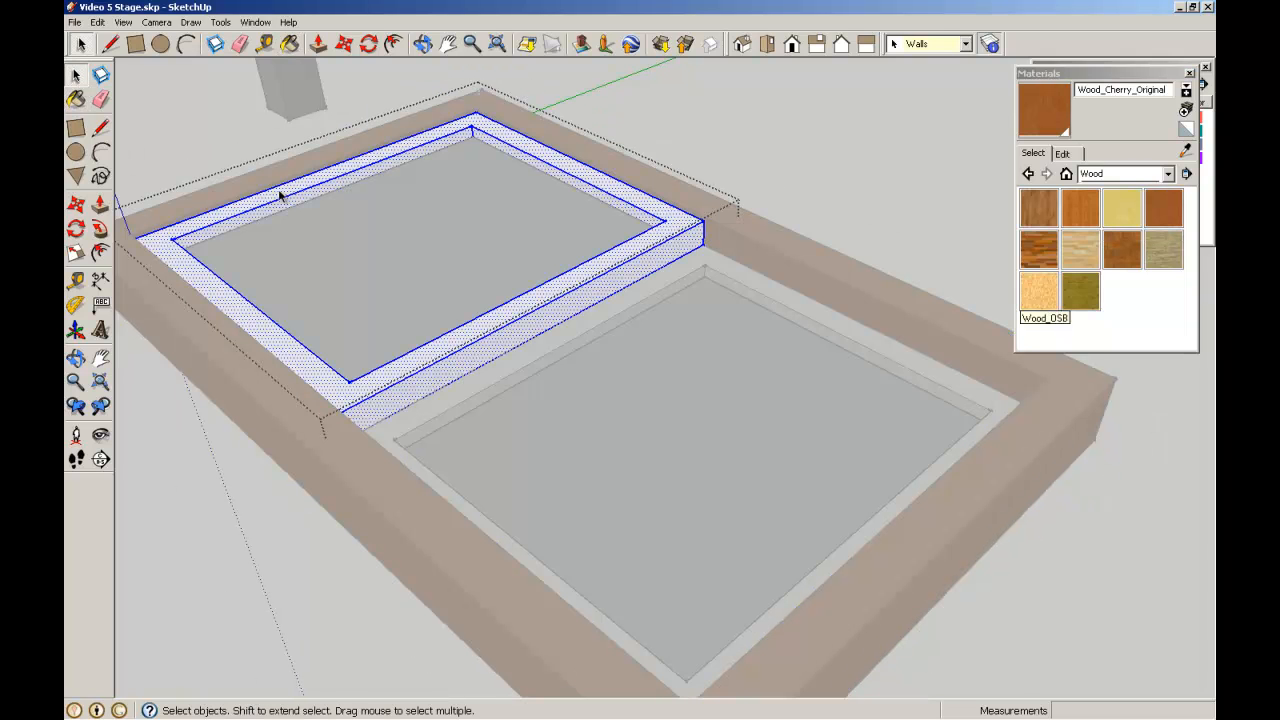
click(75, 99)
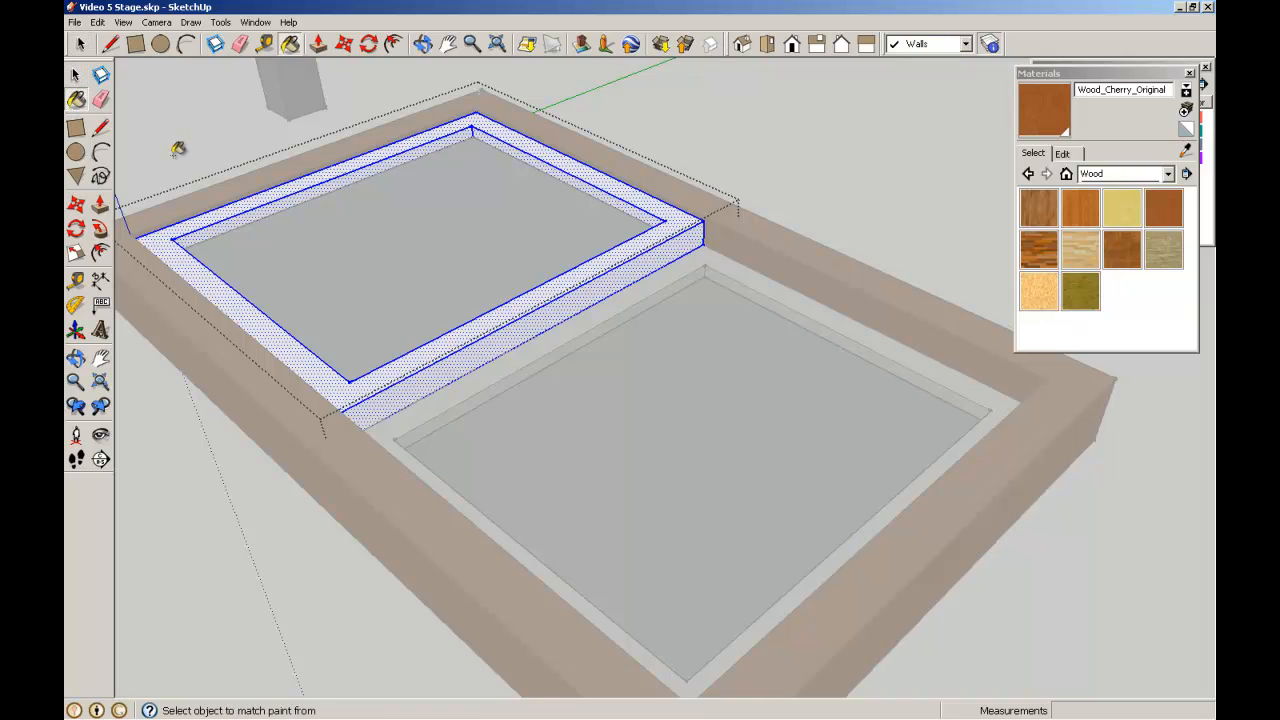
click(226, 207)
Open the other sash group, apply Wood_Cherry_Original to all of its geometry and leave the group
click(75, 74)
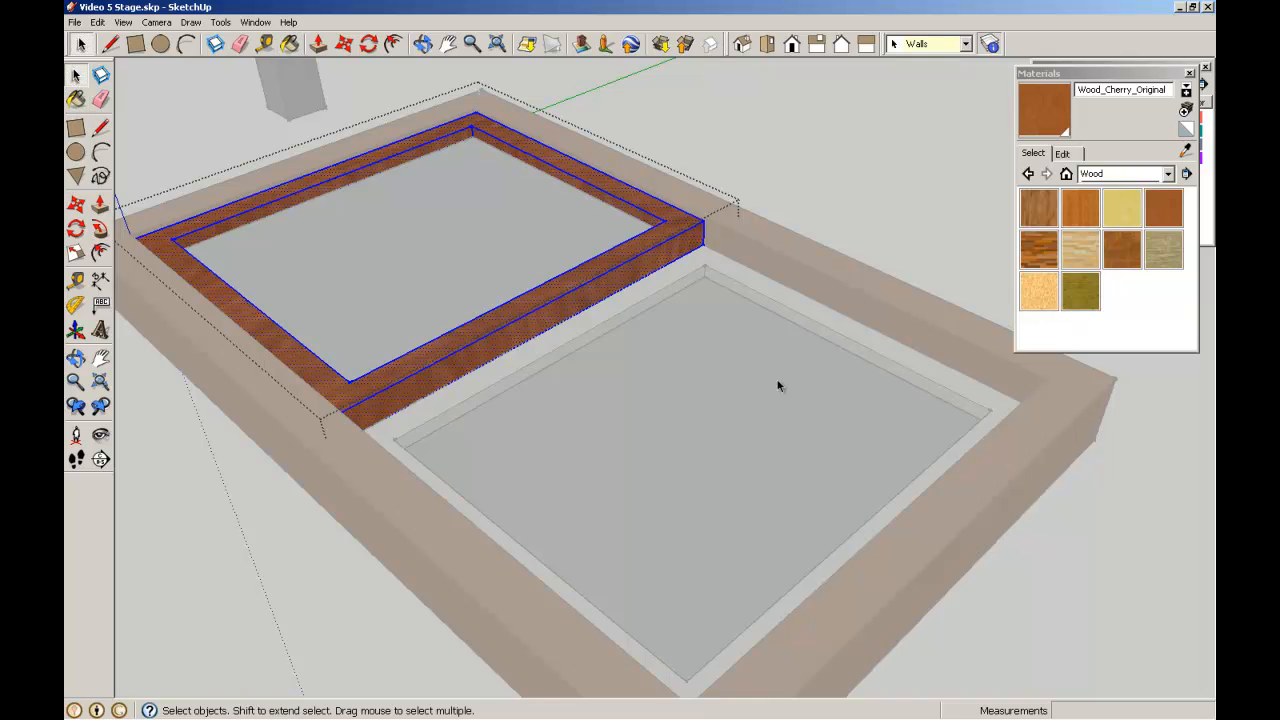
click(695, 296)
double_click(694, 270)
double_click(694, 270)
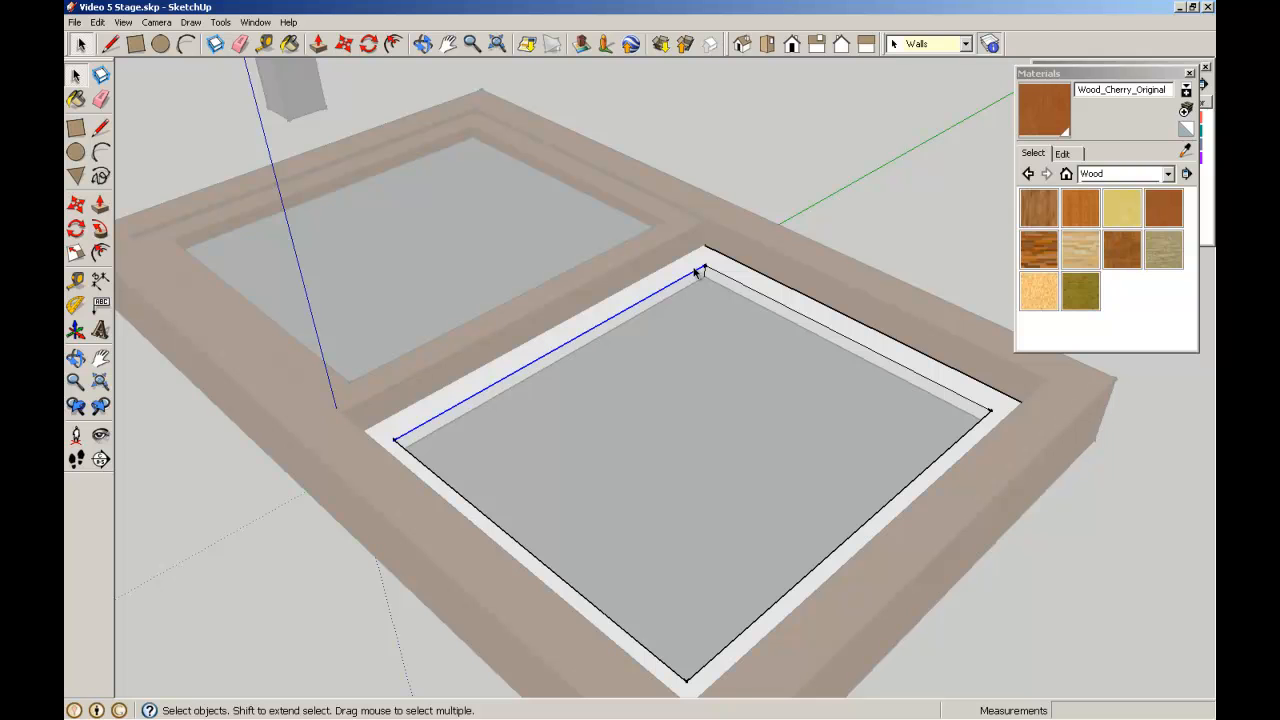
click(75, 99)
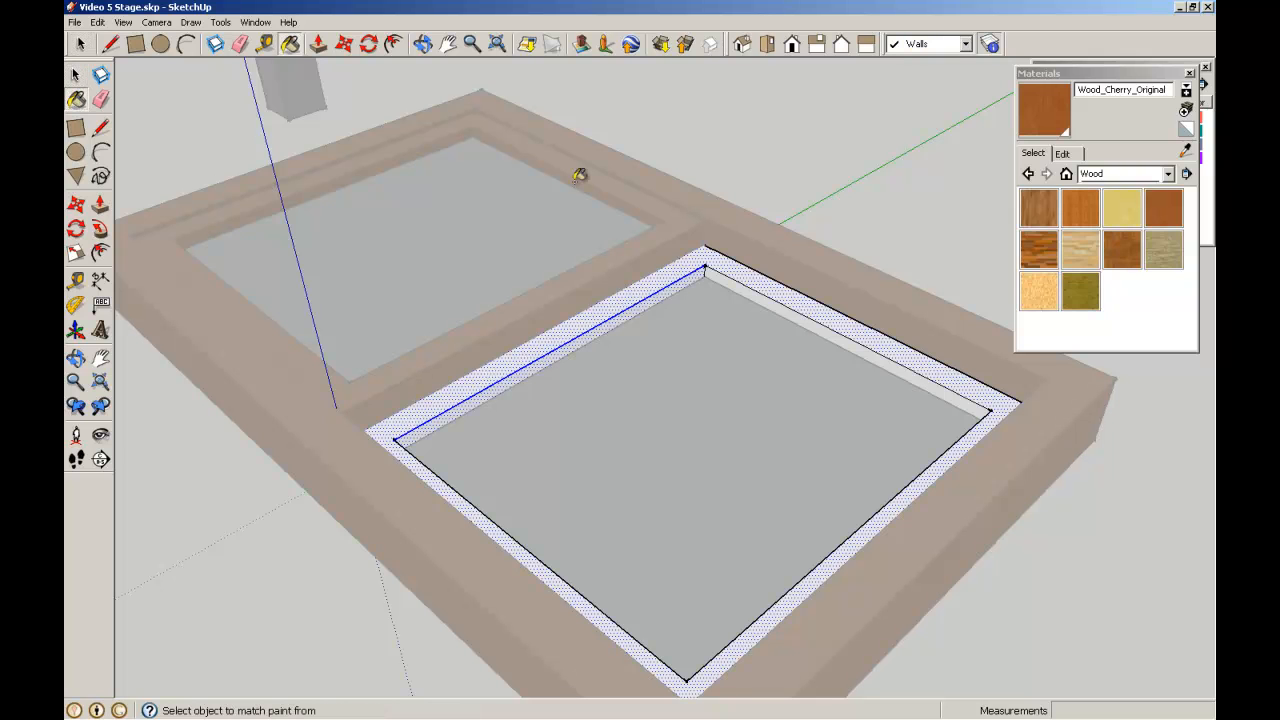
key(space)
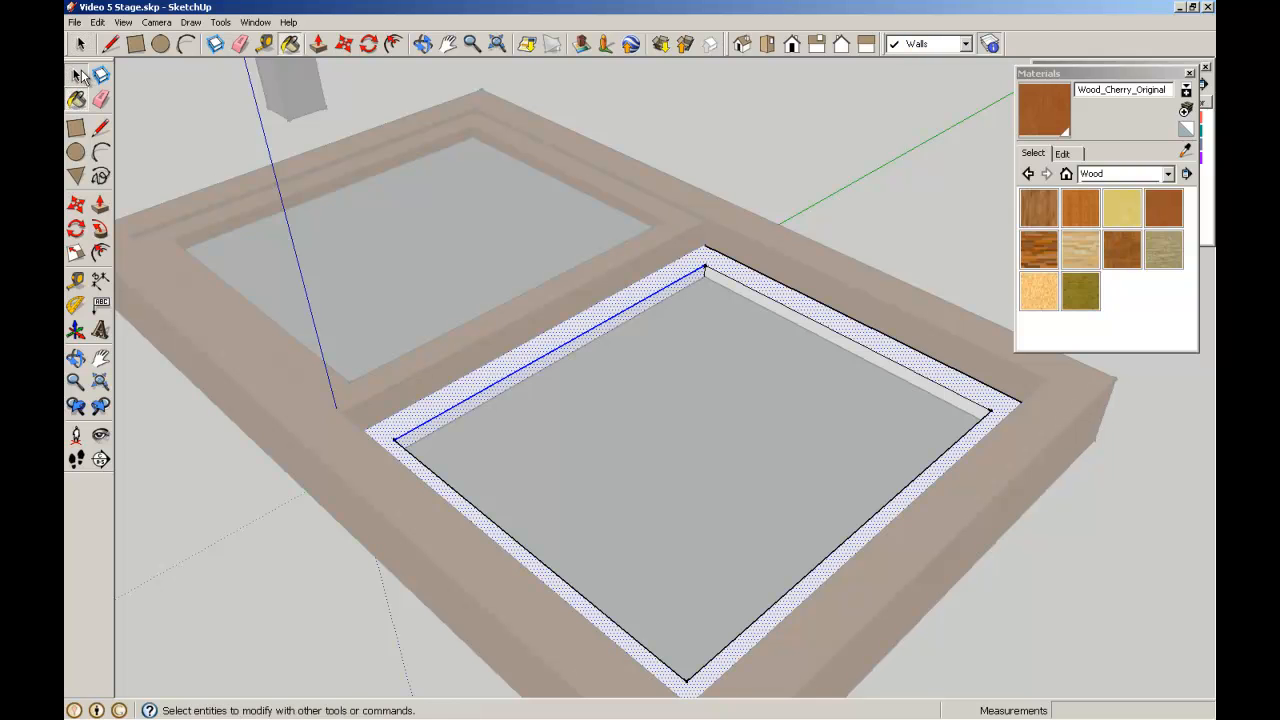
triple_click(724, 266)
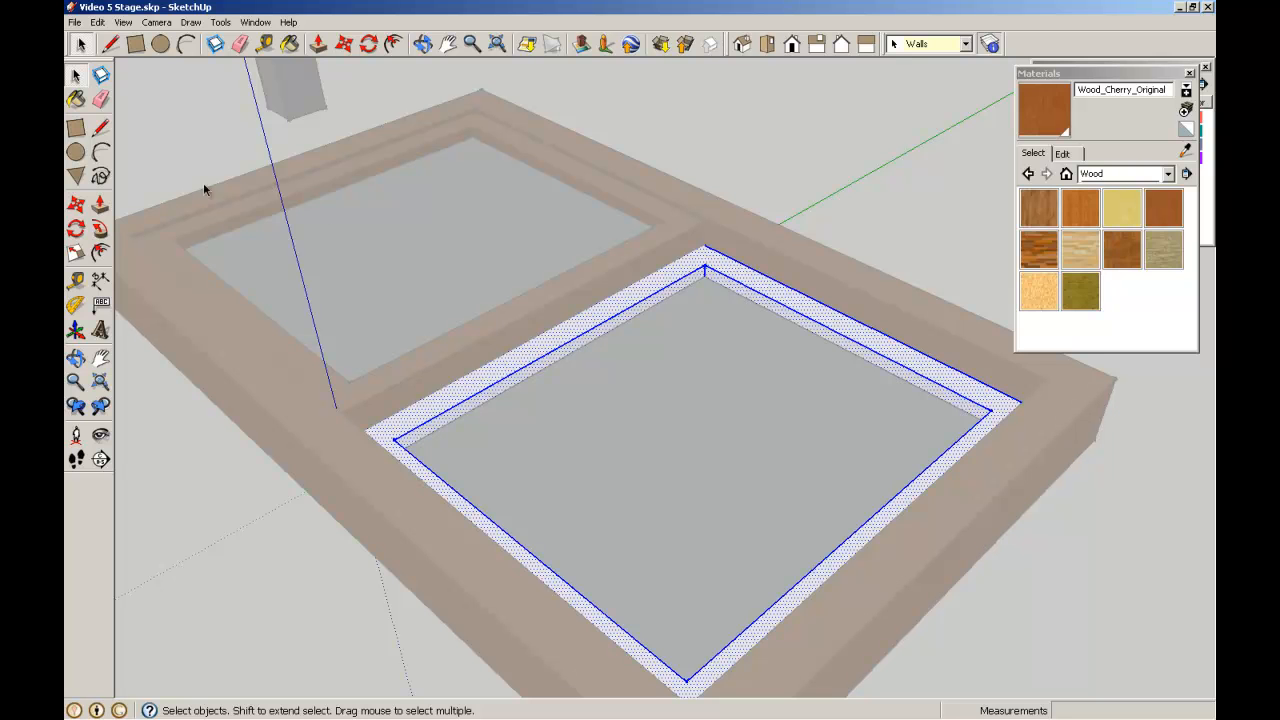
click(75, 100)
click(712, 256)
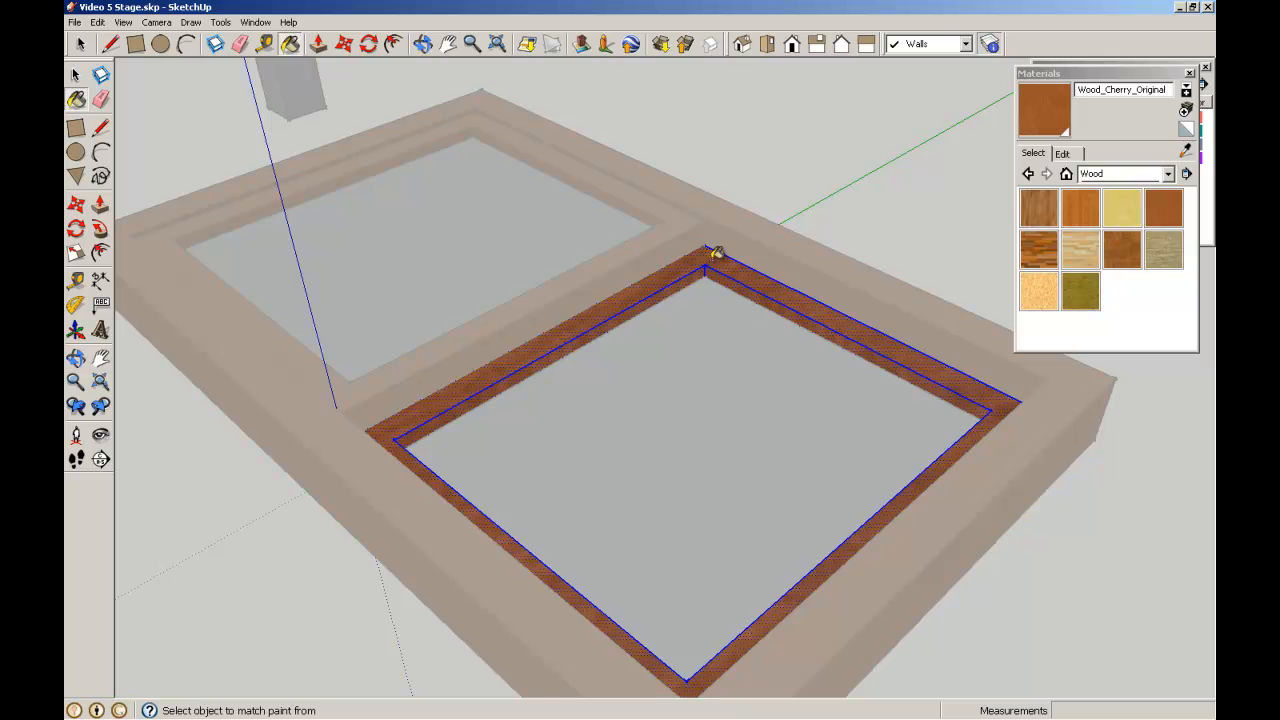
key(space)
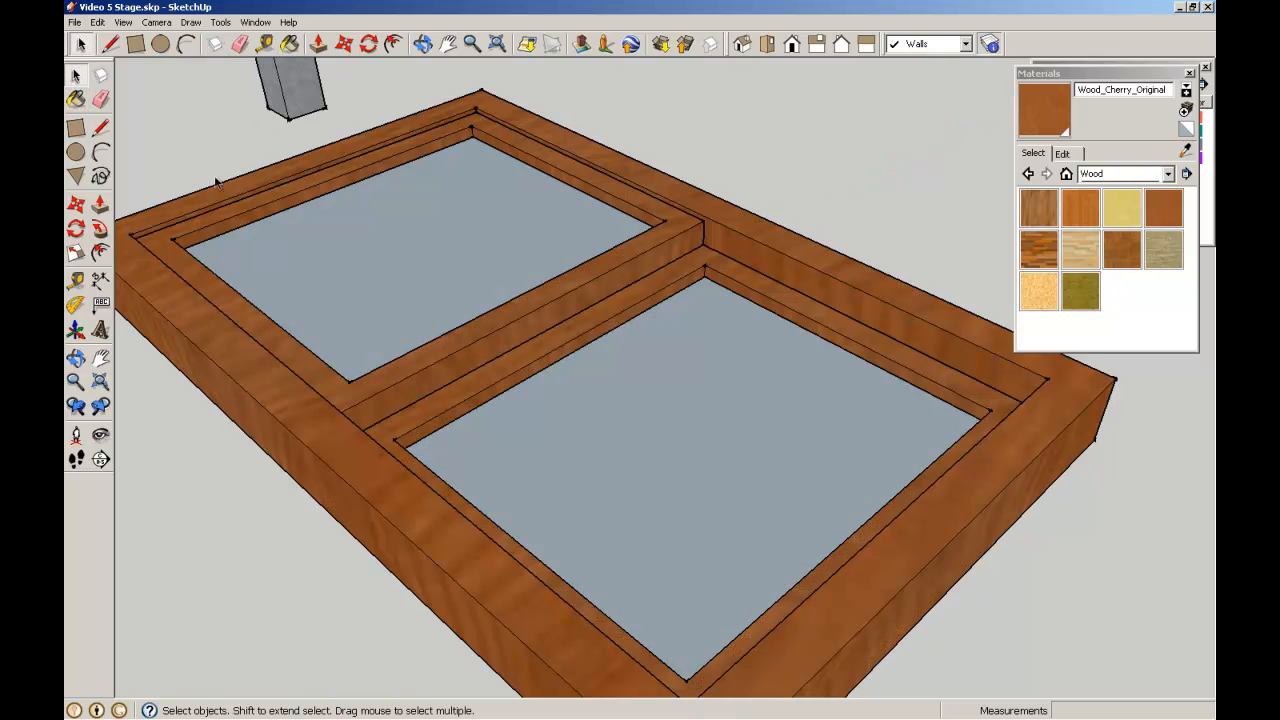
Apply the translucent sky glass material to both glass panes
click(521, 247)
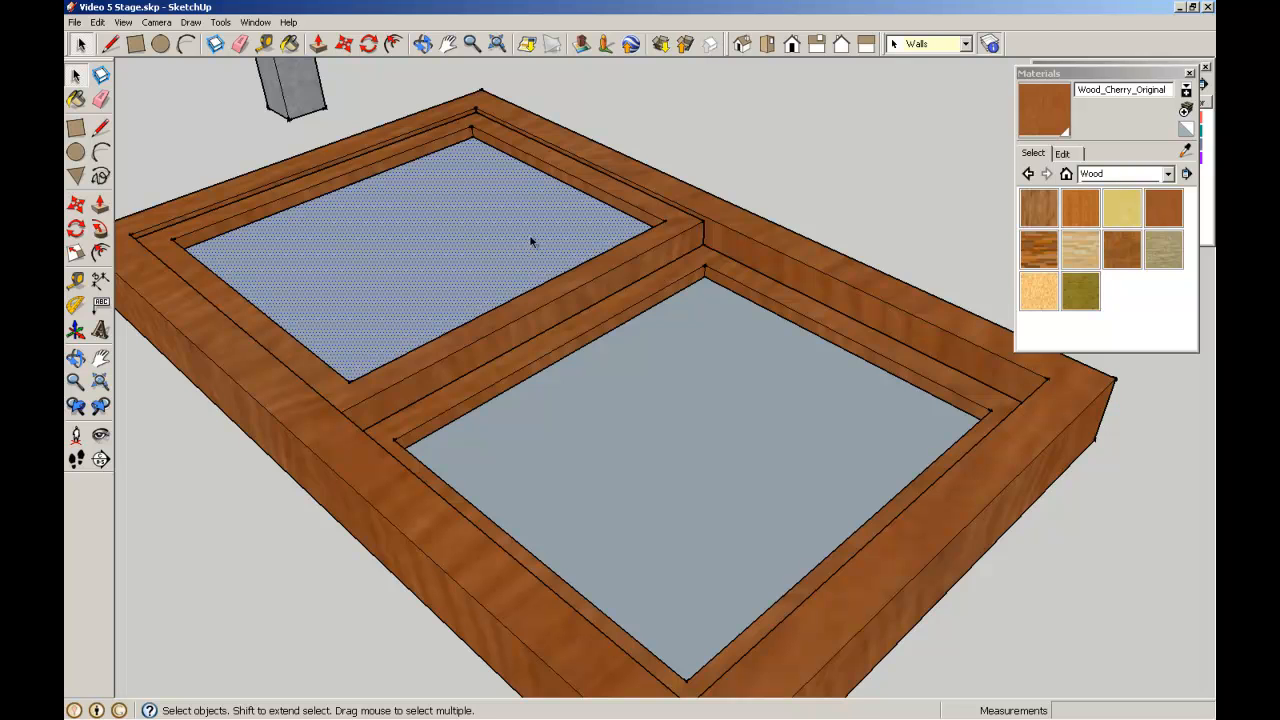
click(1168, 175)
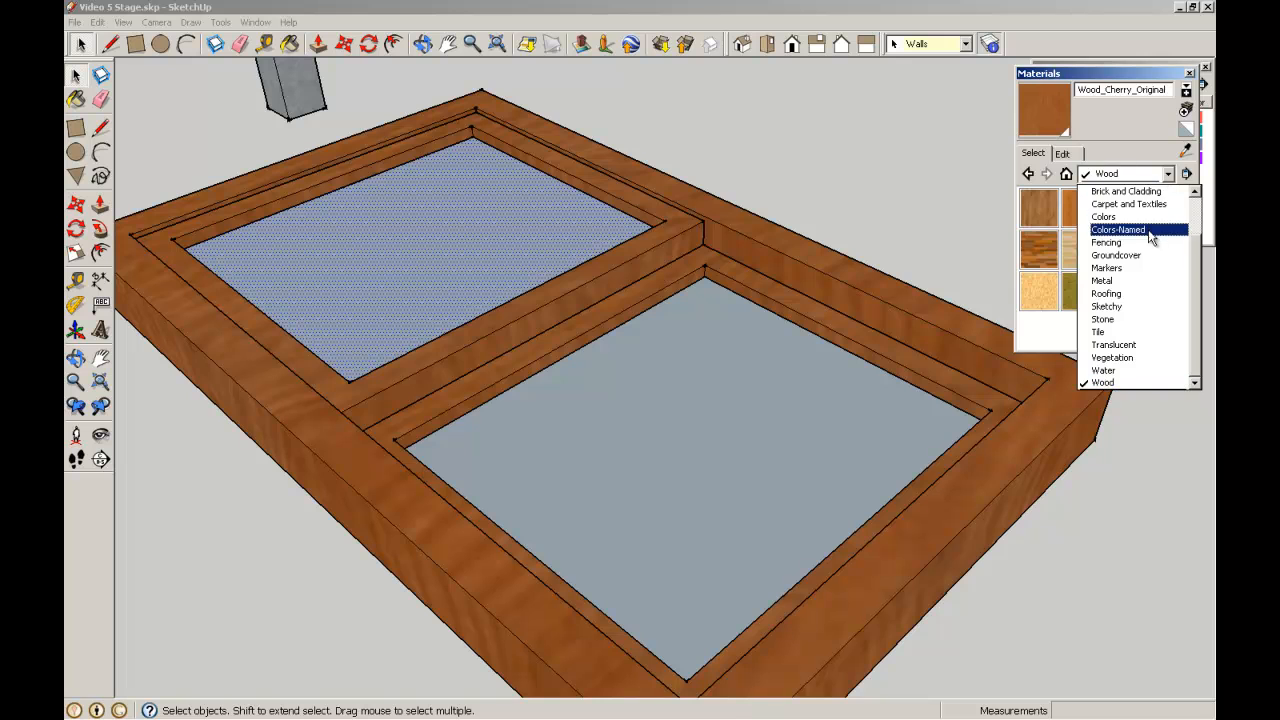
click(1112, 345)
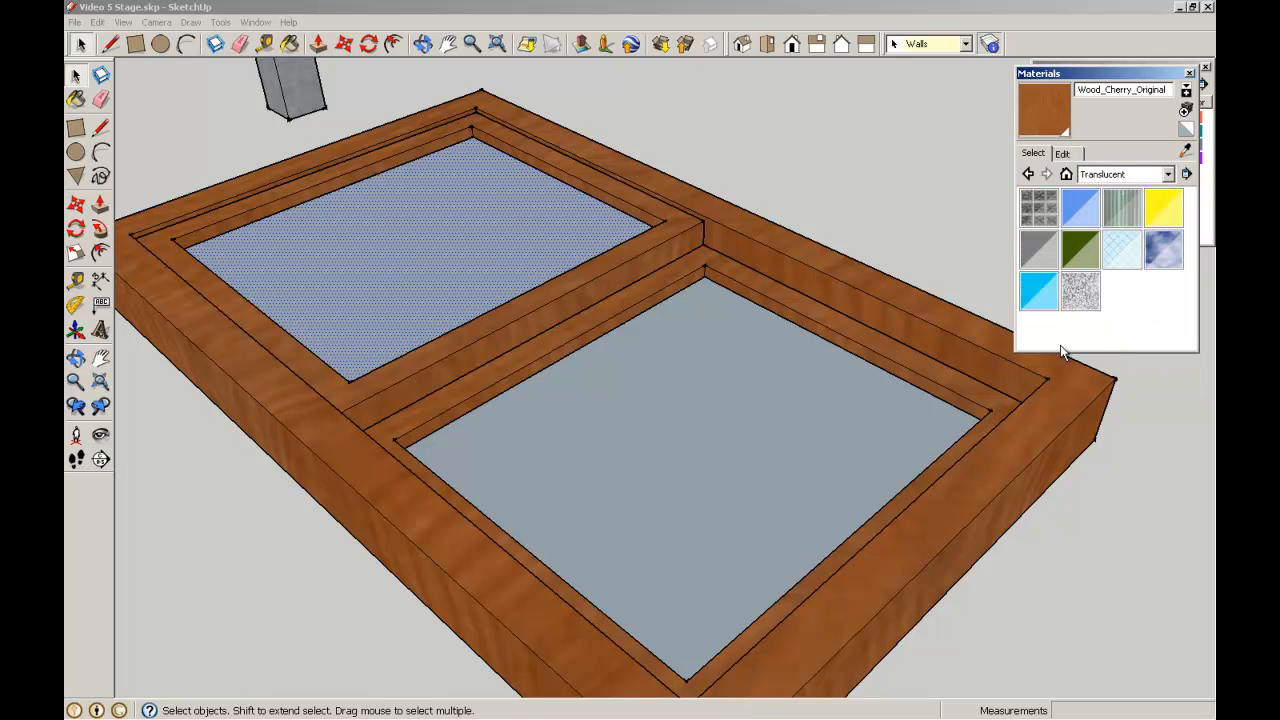
click(1163, 250)
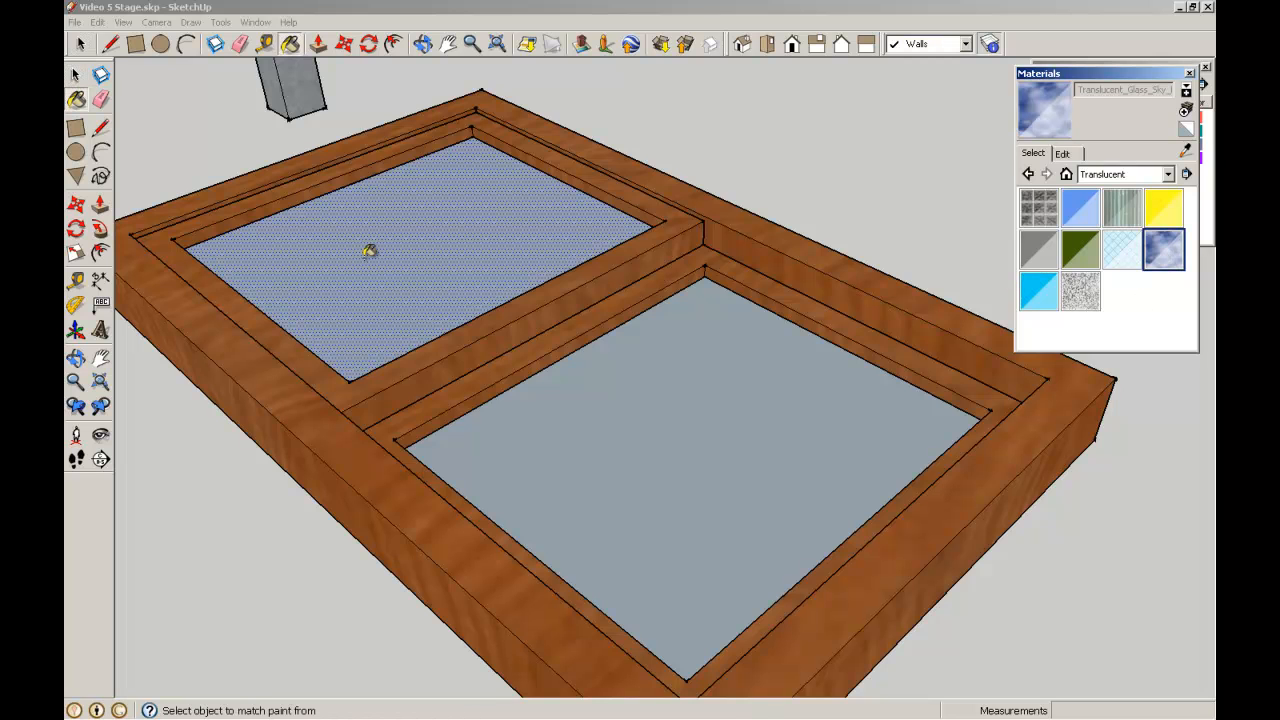
click(409, 248)
click(627, 388)
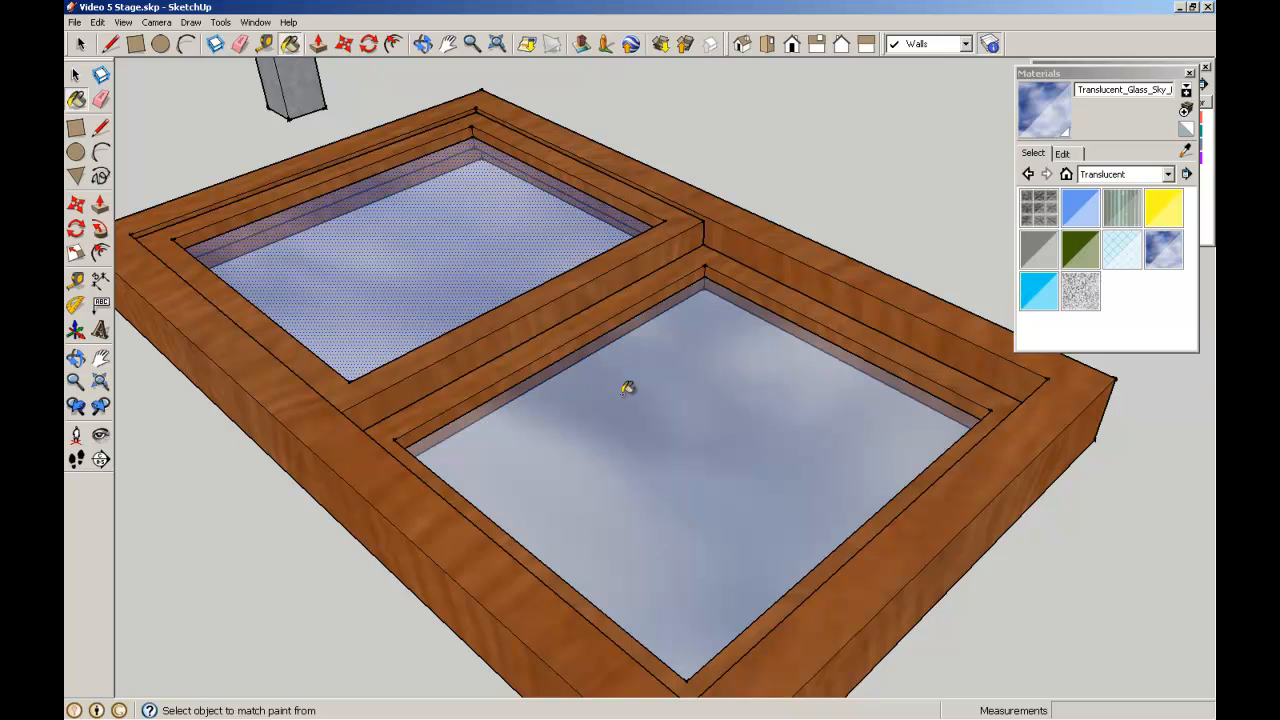
click(75, 75)
Make the complete window, frames and panes included, a component named Window 1 and clear the selection
scroll(697, 131, down, 5)
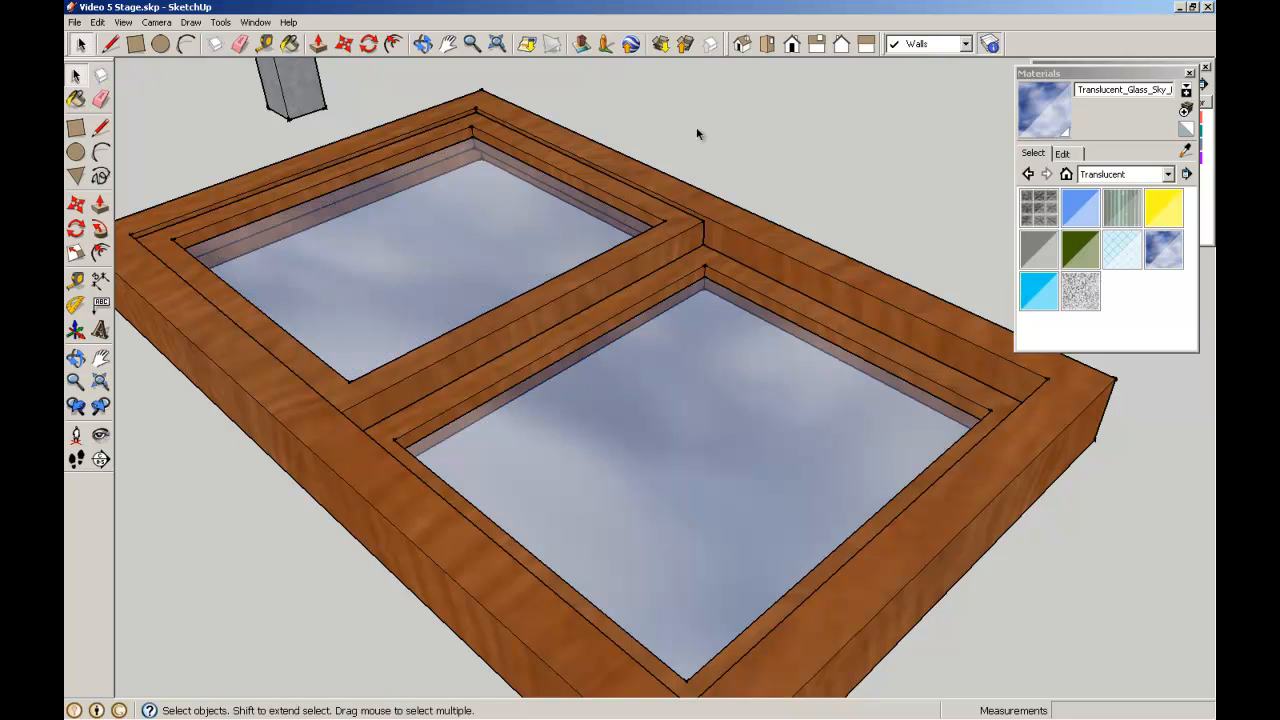
middle_drag(640, 157, 651, 294)
scroll(746, 98, up, 3)
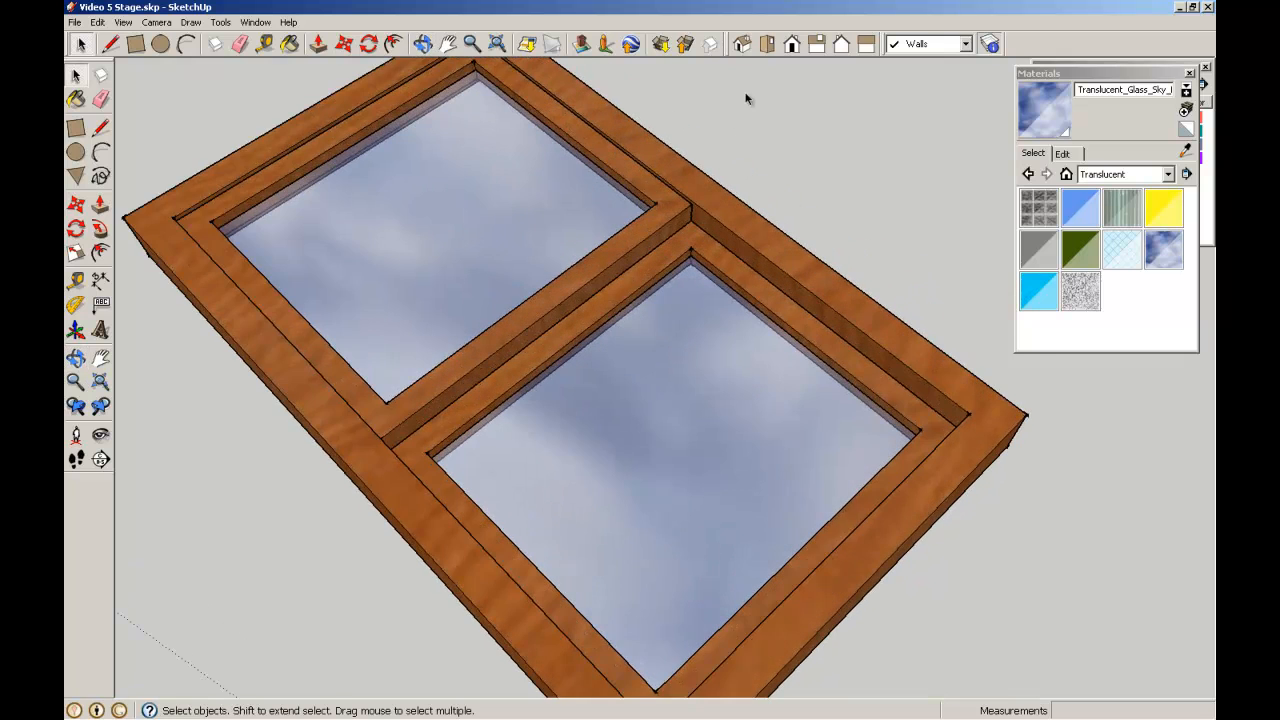
scroll(746, 98, down, 3)
scroll(746, 98, up, 1)
middle_drag(751, 107, 656, 216)
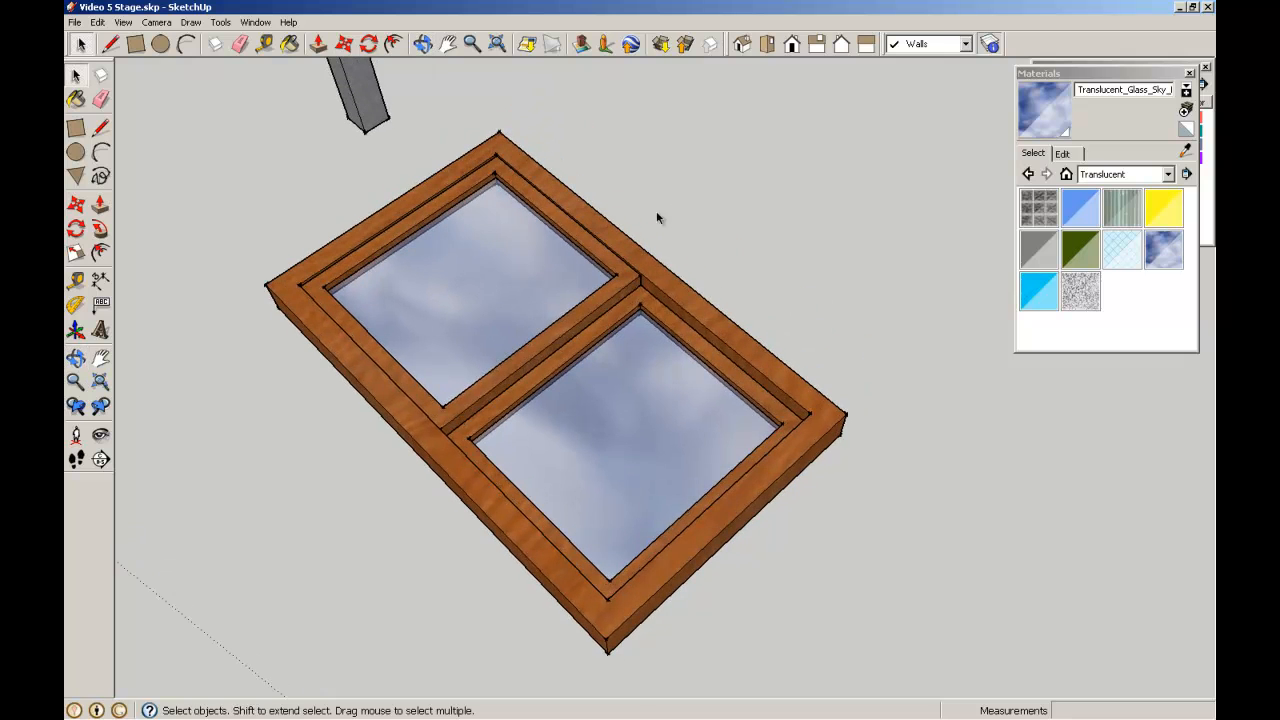
drag(596, 405, 275, 200)
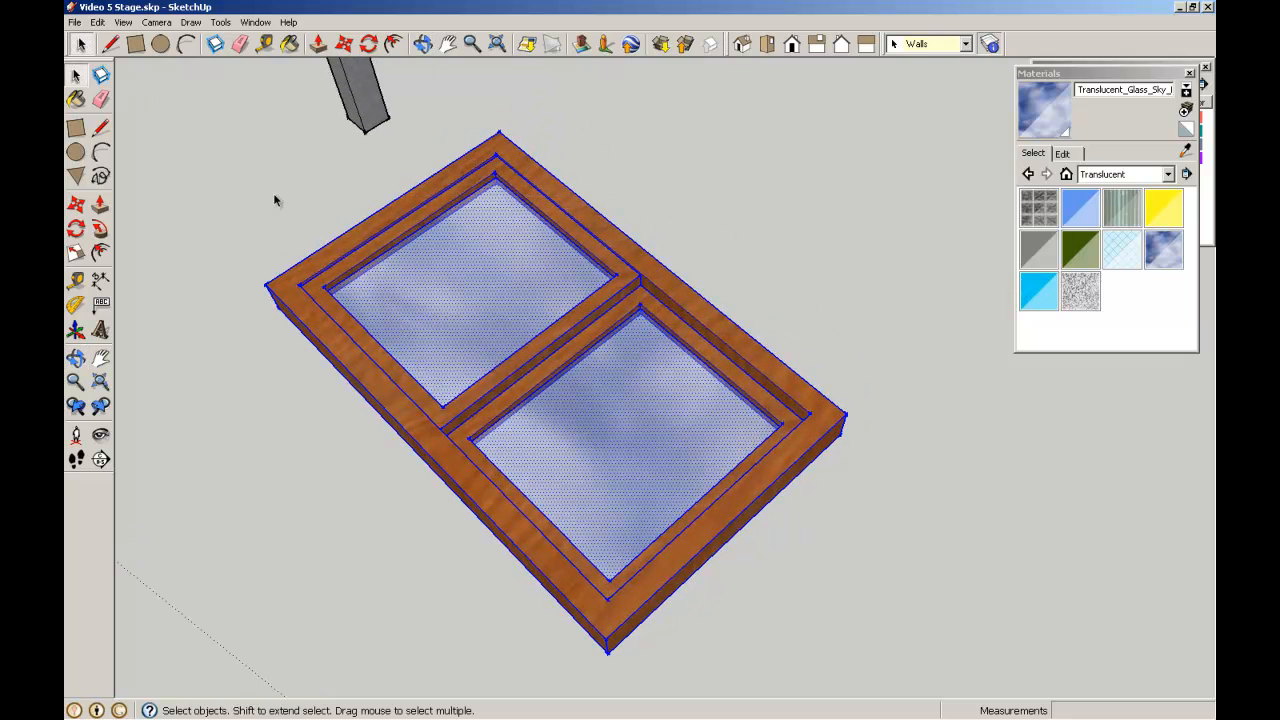
click(101, 78)
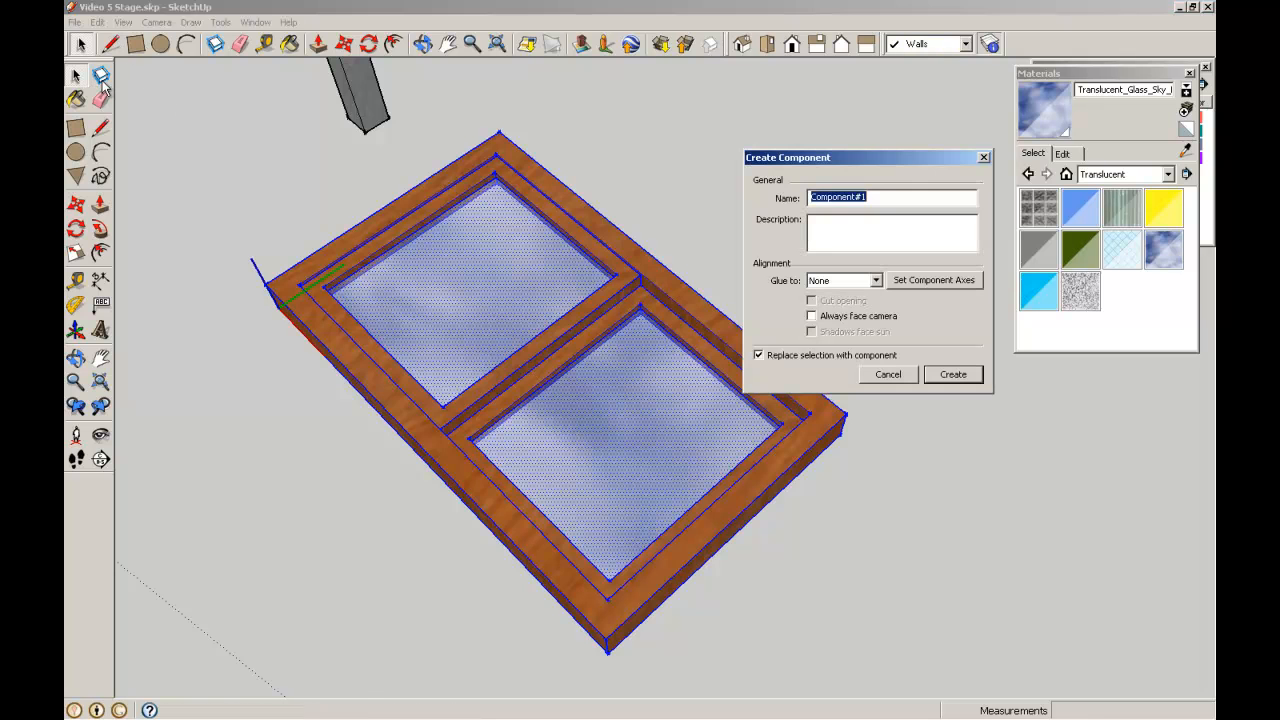
text(W)
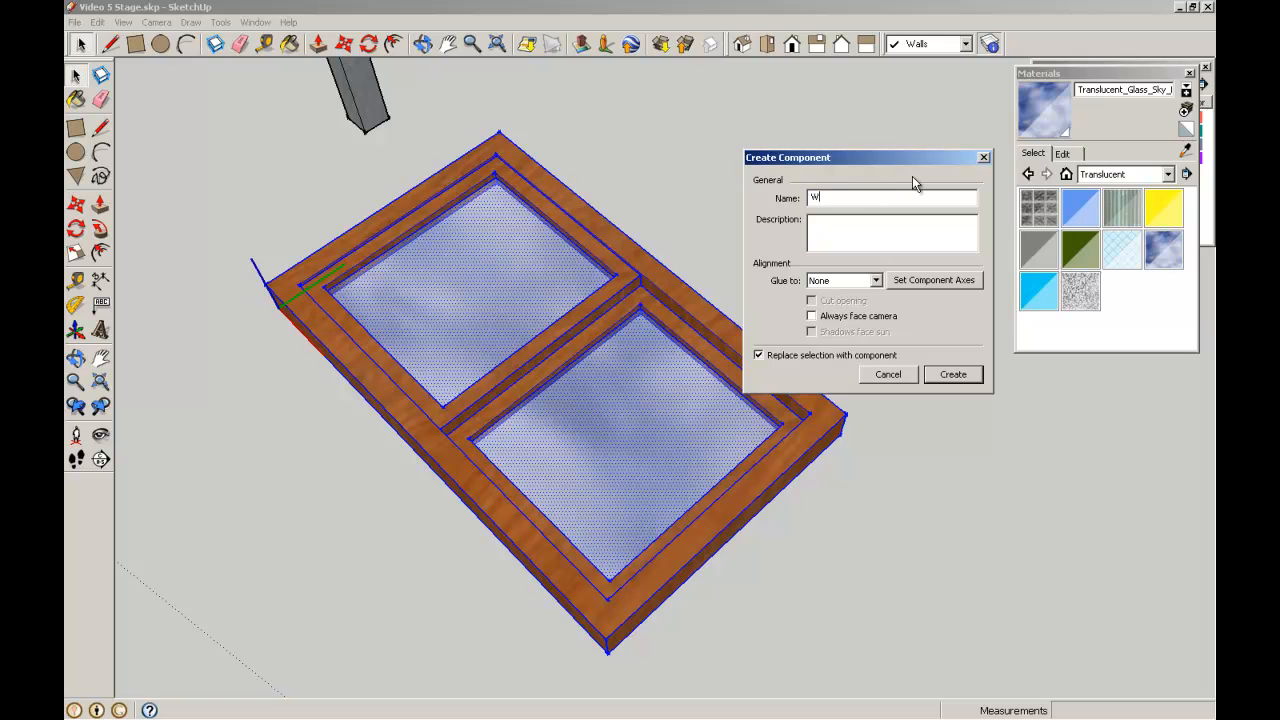
text(indow 1)
click(962, 373)
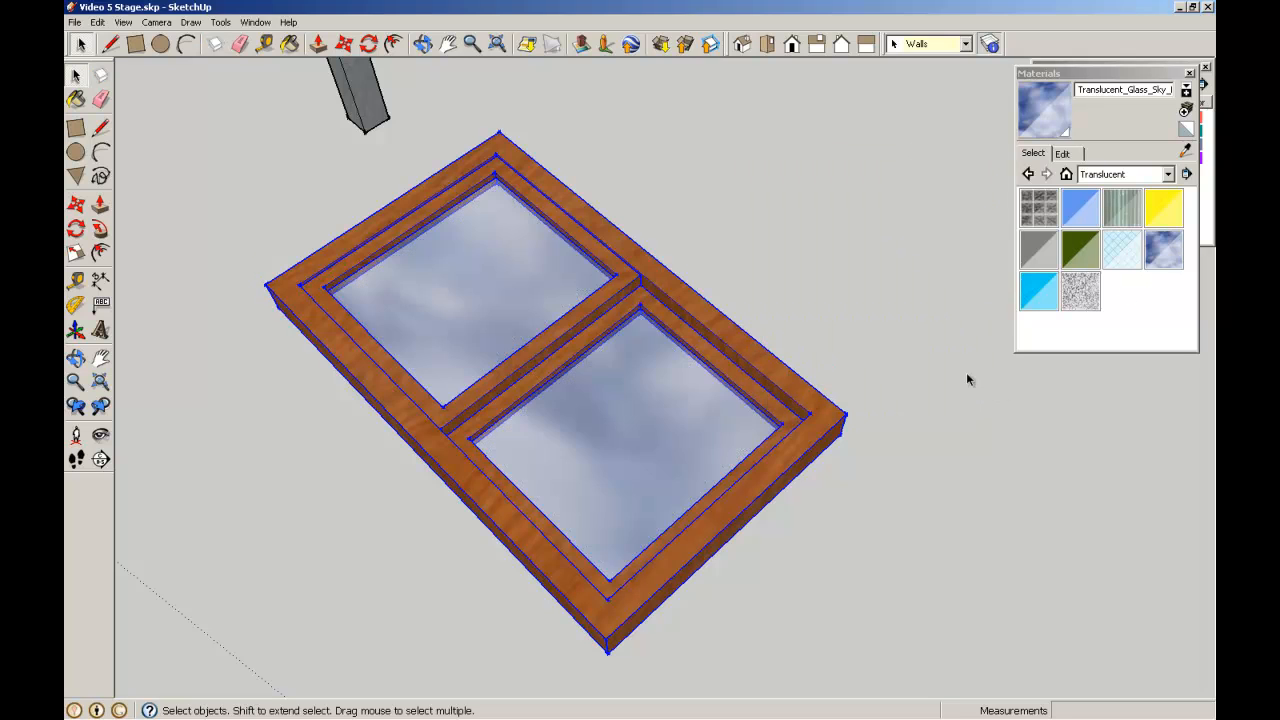
click(241, 142)
Move the window component by its lower outer corner to the bottom corner of the wall opening nearest the house corner
scroll(241, 144, down, 3)
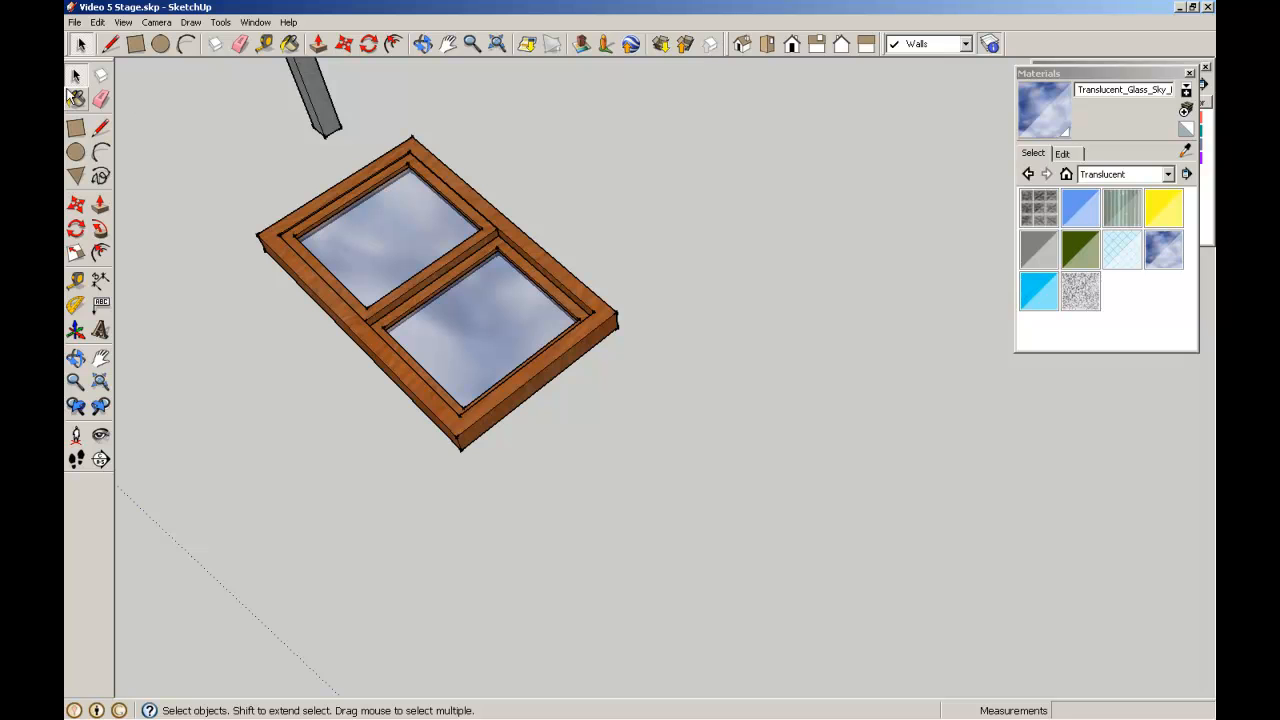
click(80, 205)
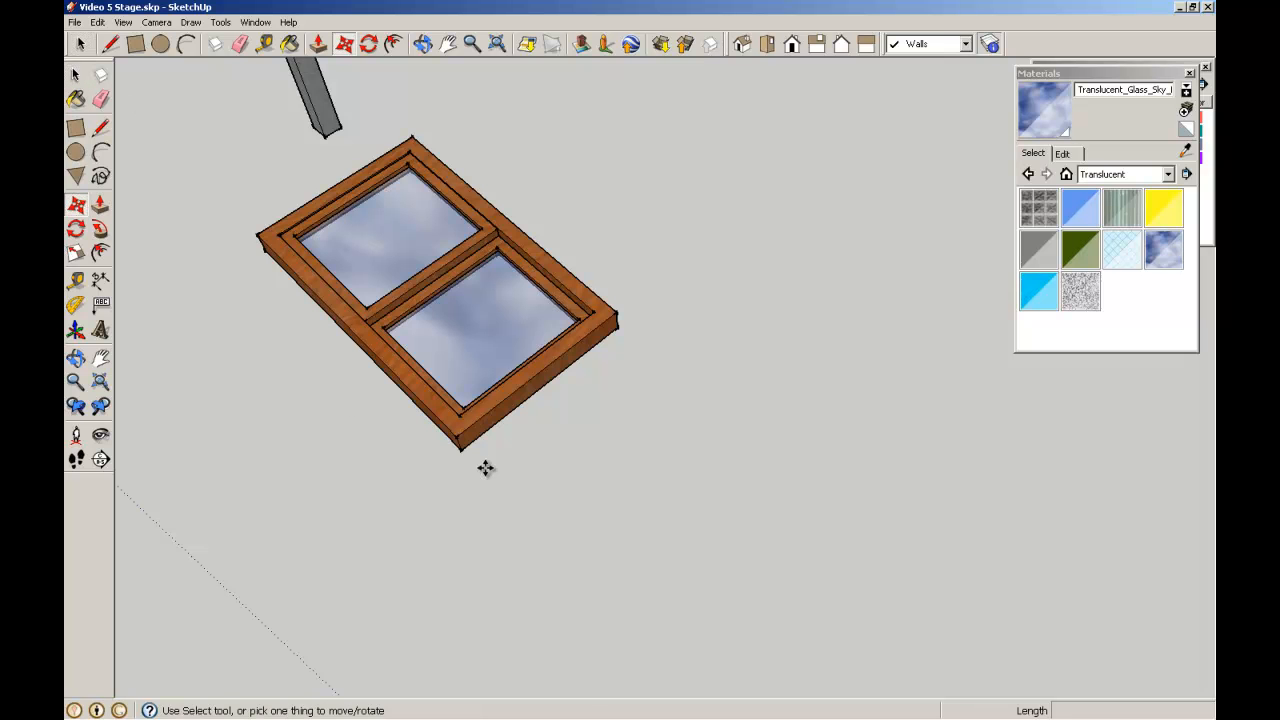
click(460, 449)
scroll(661, 333, down, 5)
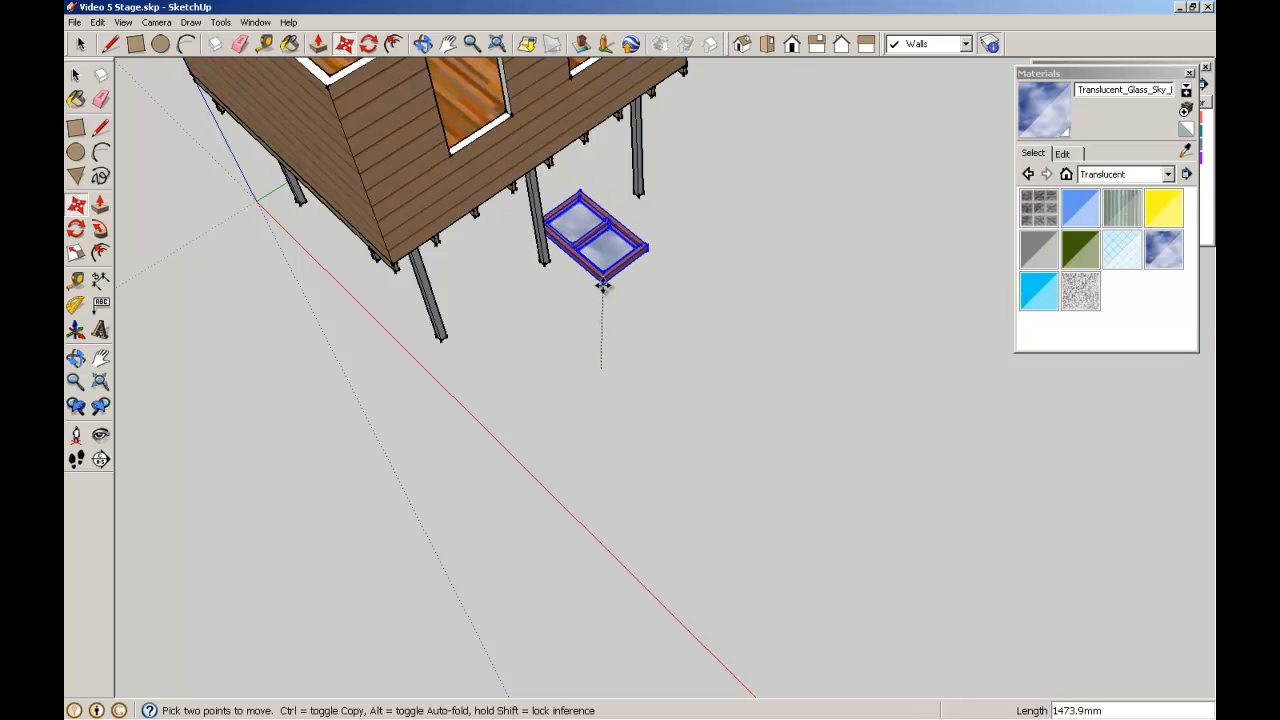
scroll(600, 290, up, 5)
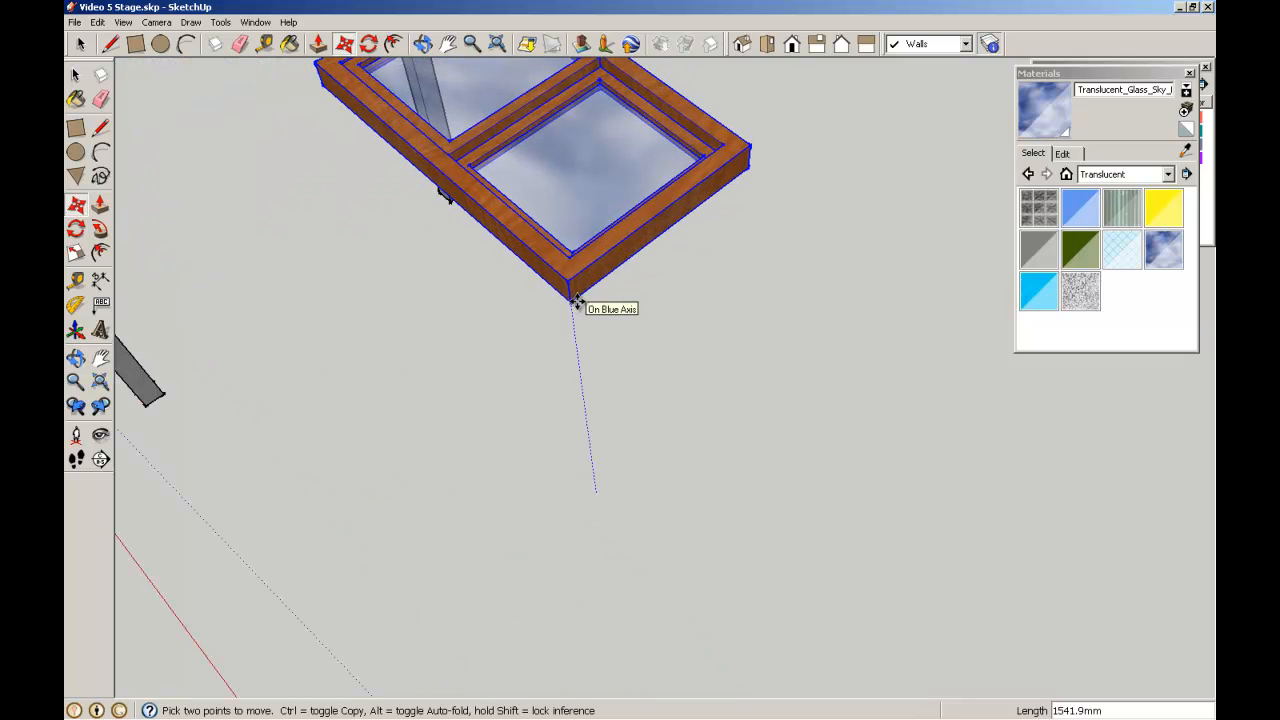
scroll(581, 300, down, 6)
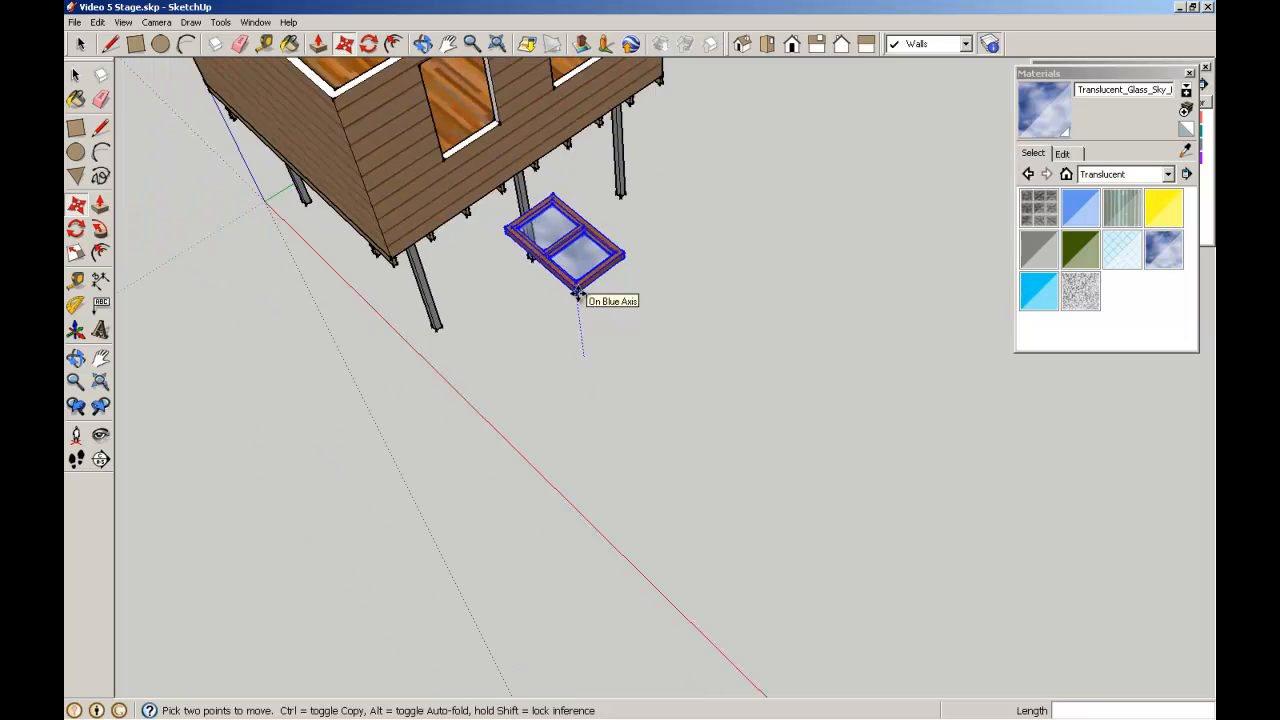
middle_drag(491, 162, 266, 183)
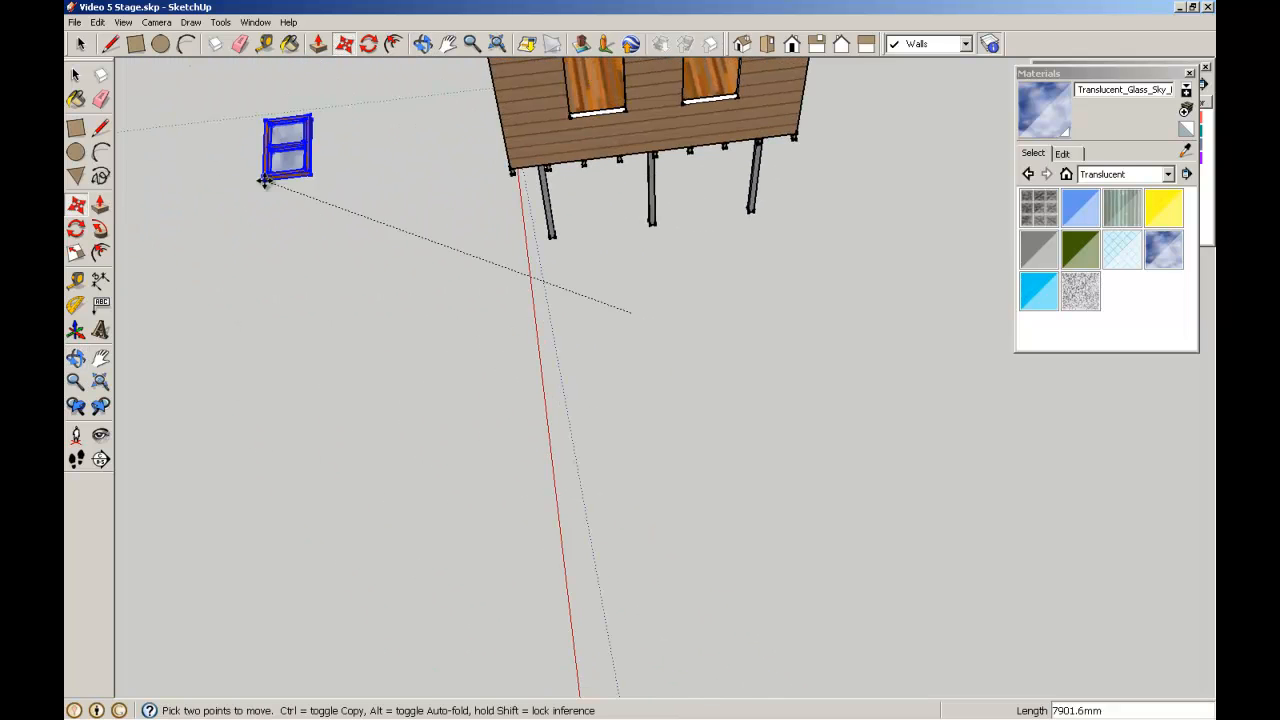
scroll(582, 101, up, 2)
scroll(581, 100, up, 4)
middle_drag(591, 157, 551, 133)
scroll(551, 133, up, 2)
click(537, 108)
scroll(580, 120, down, 3)
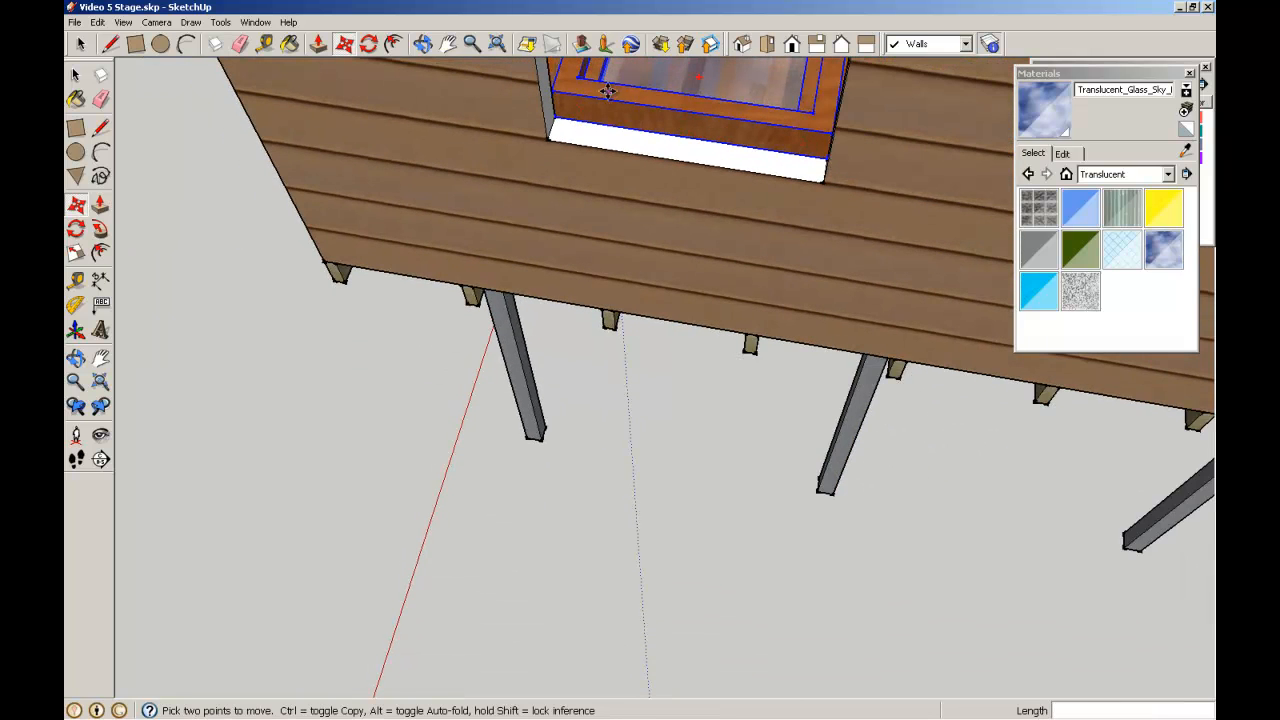
Rotate the window component 90 degrees about its lower corner in the wall opening so it stands upright
scroll(600, 92, up, 3)
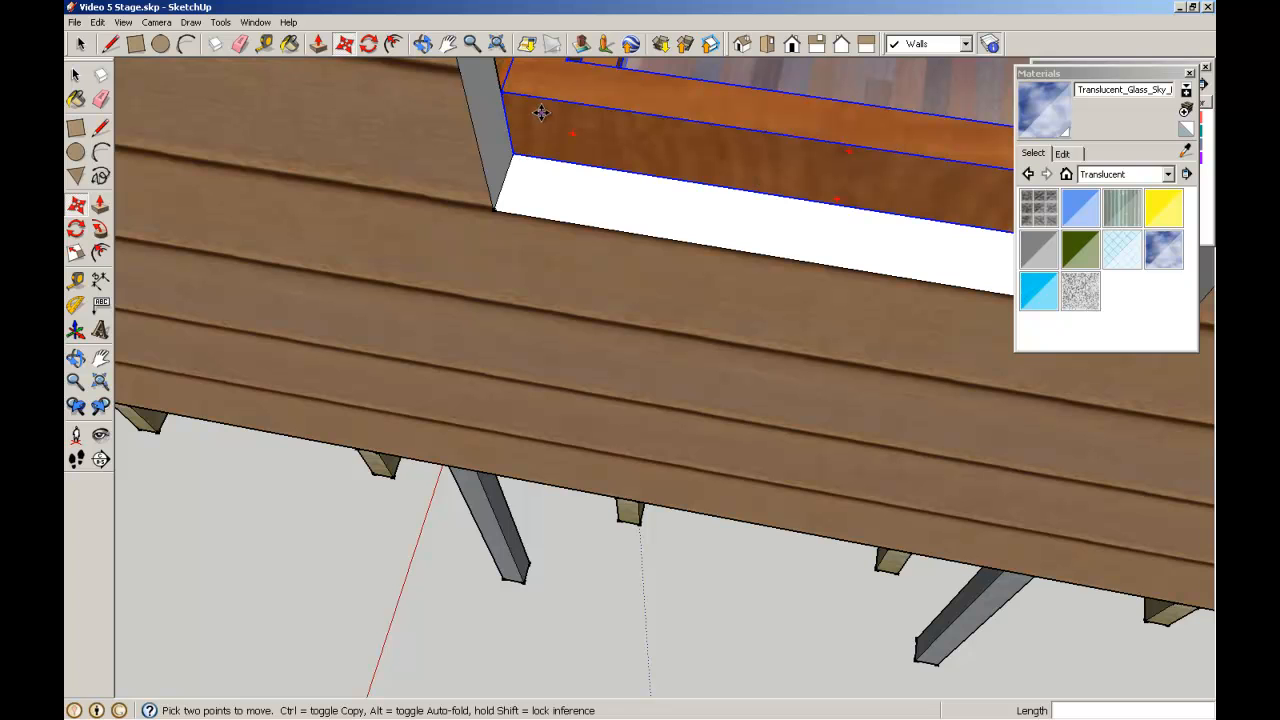
click(75, 75)
middle_drag(666, 148, 495, 220)
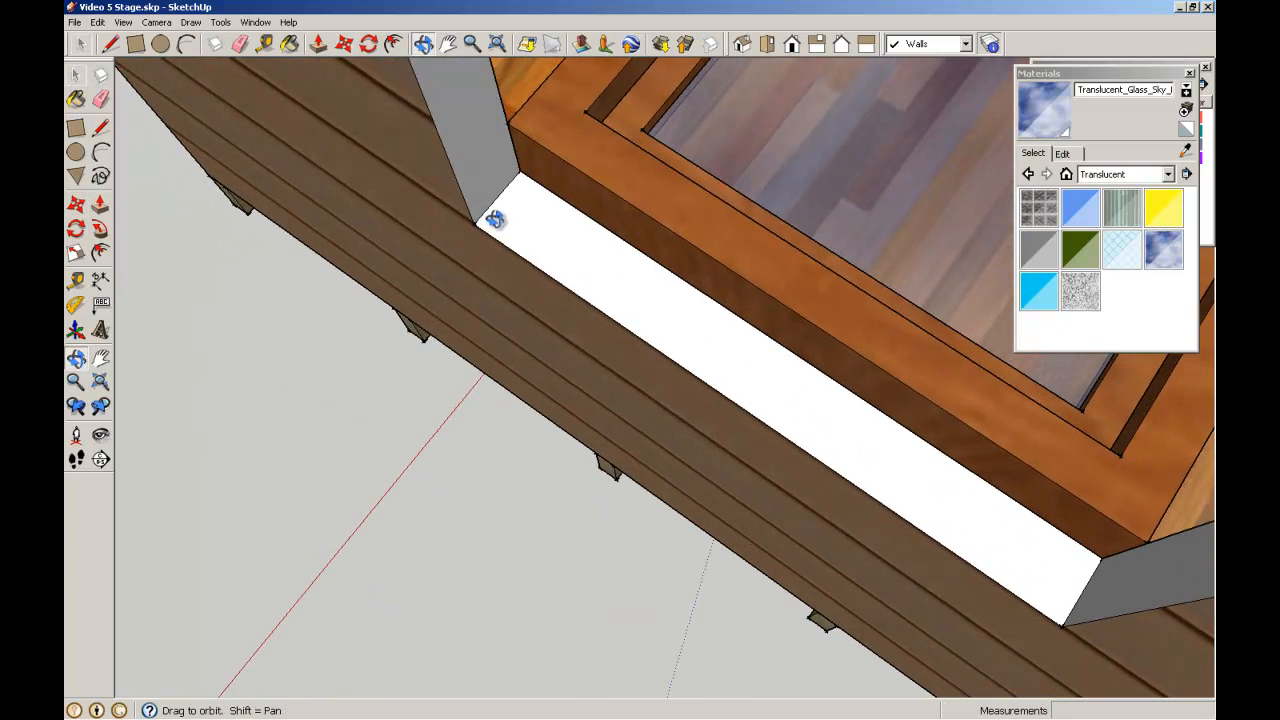
scroll(607, 100, up, 3)
scroll(607, 100, down, 2)
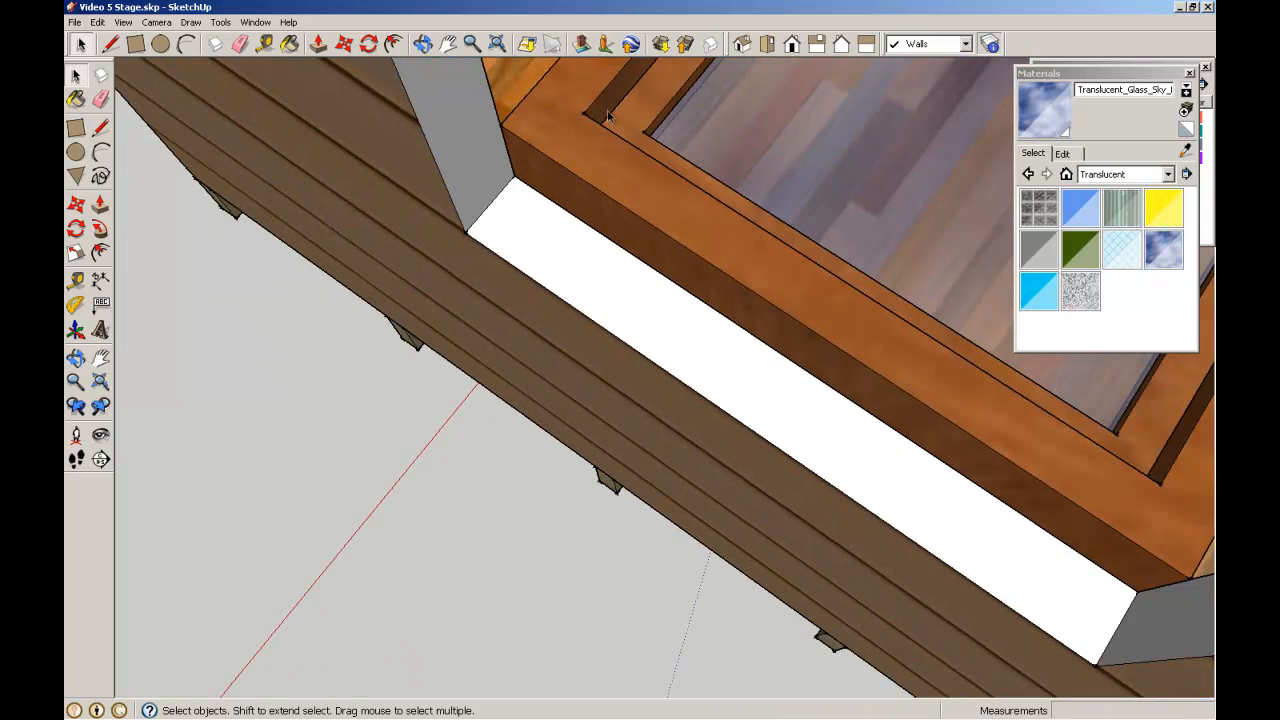
middle_drag(607, 139, 528, 177)
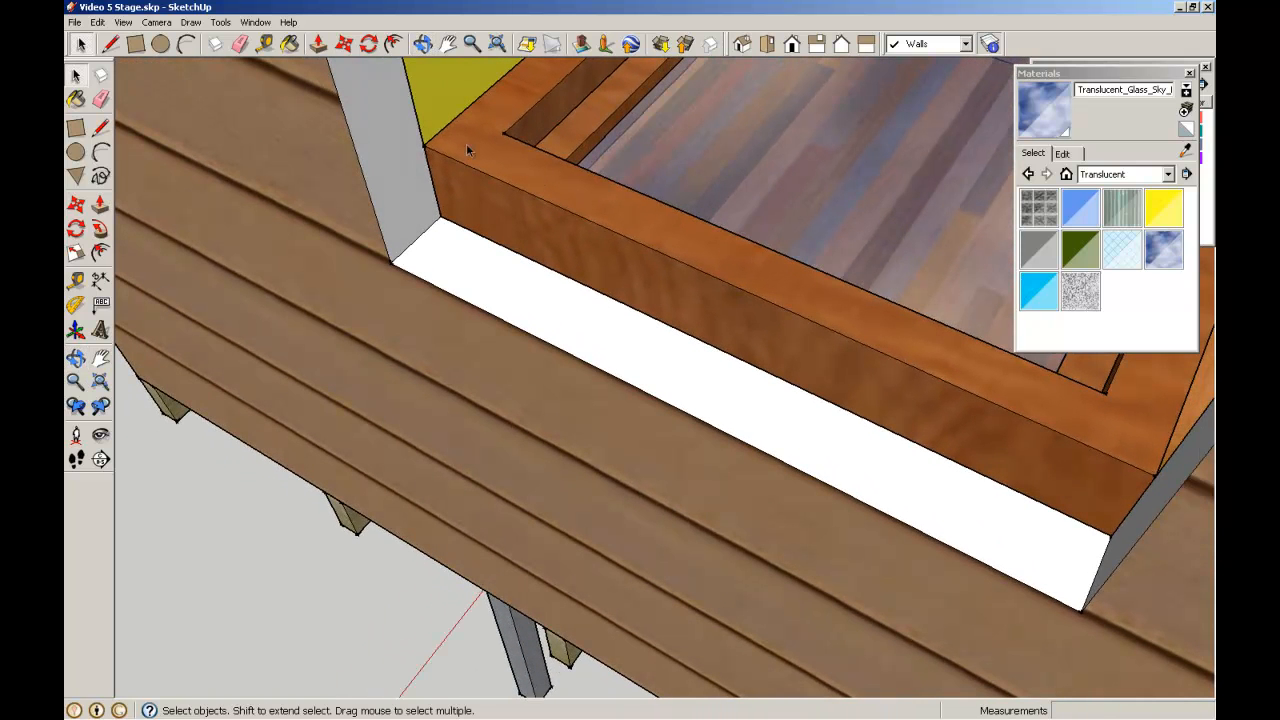
click(515, 186)
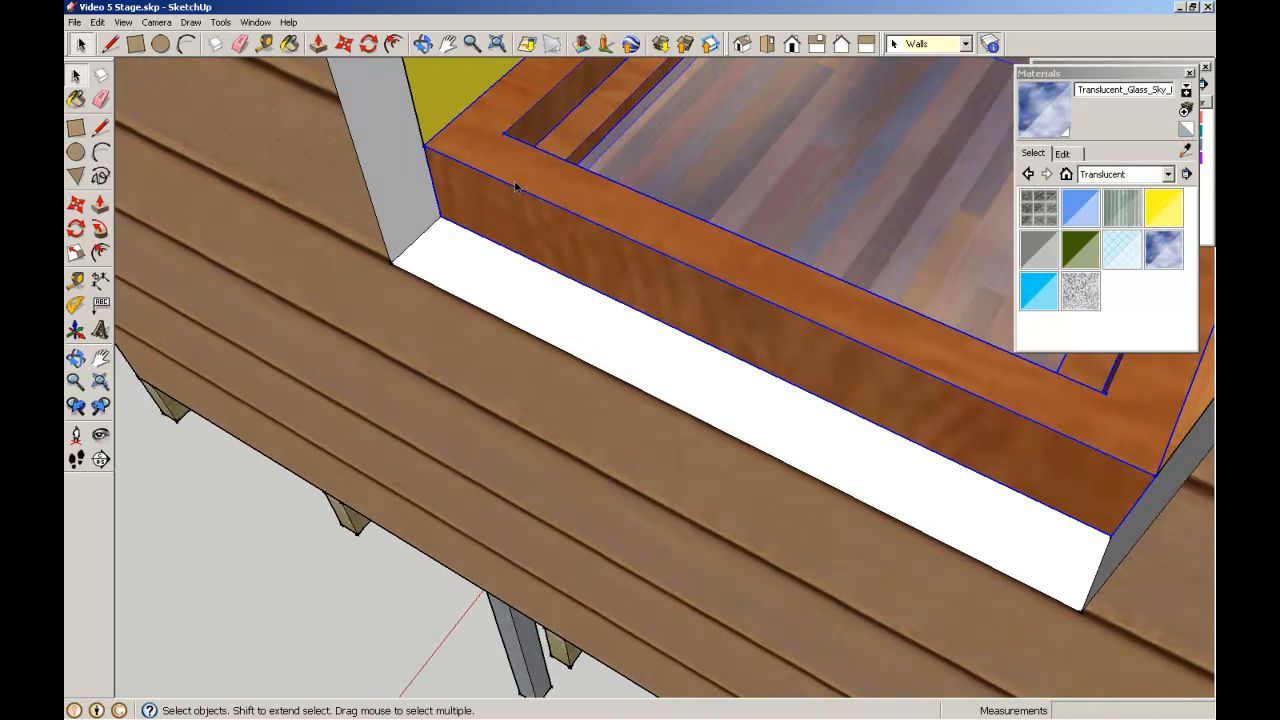
click(80, 233)
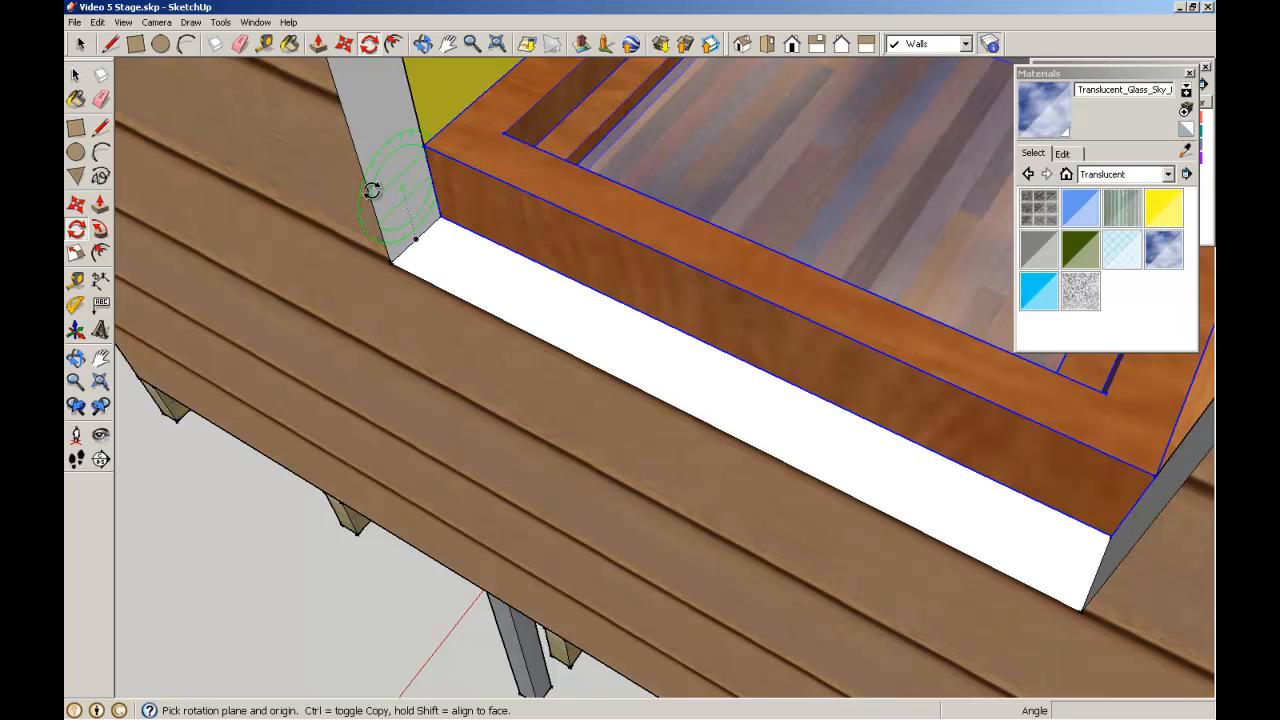
click(437, 216)
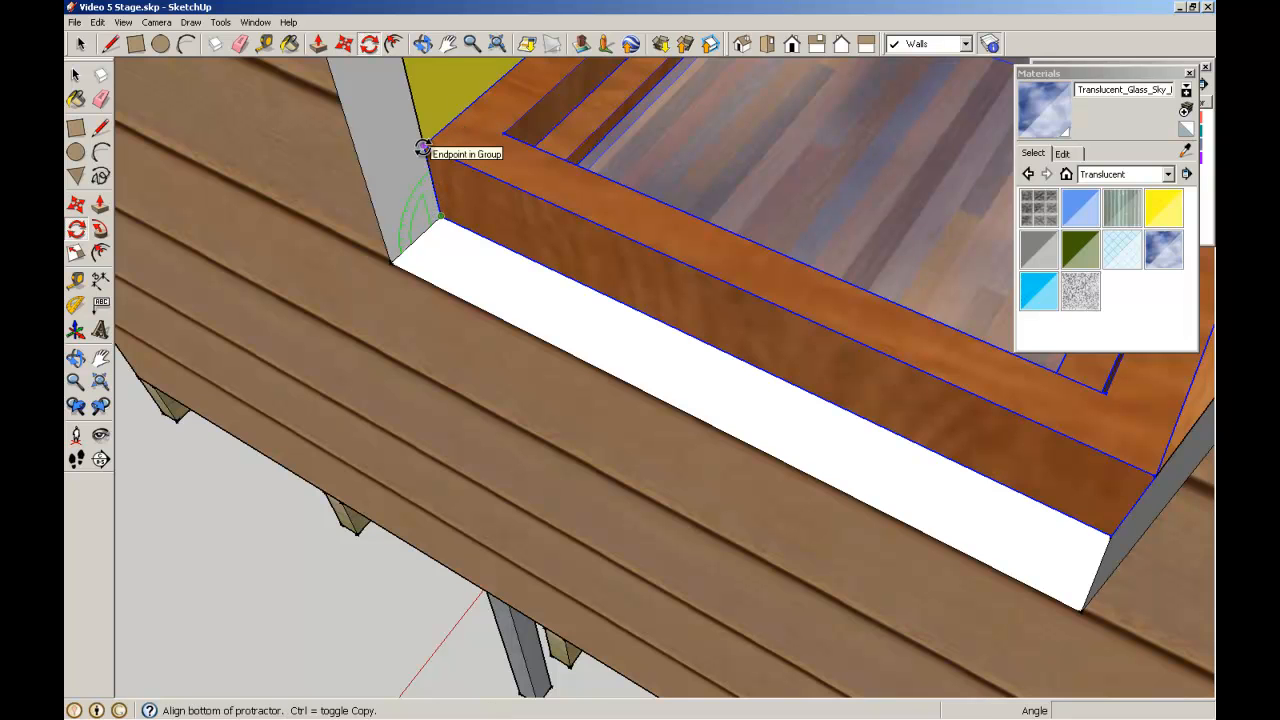
click(422, 148)
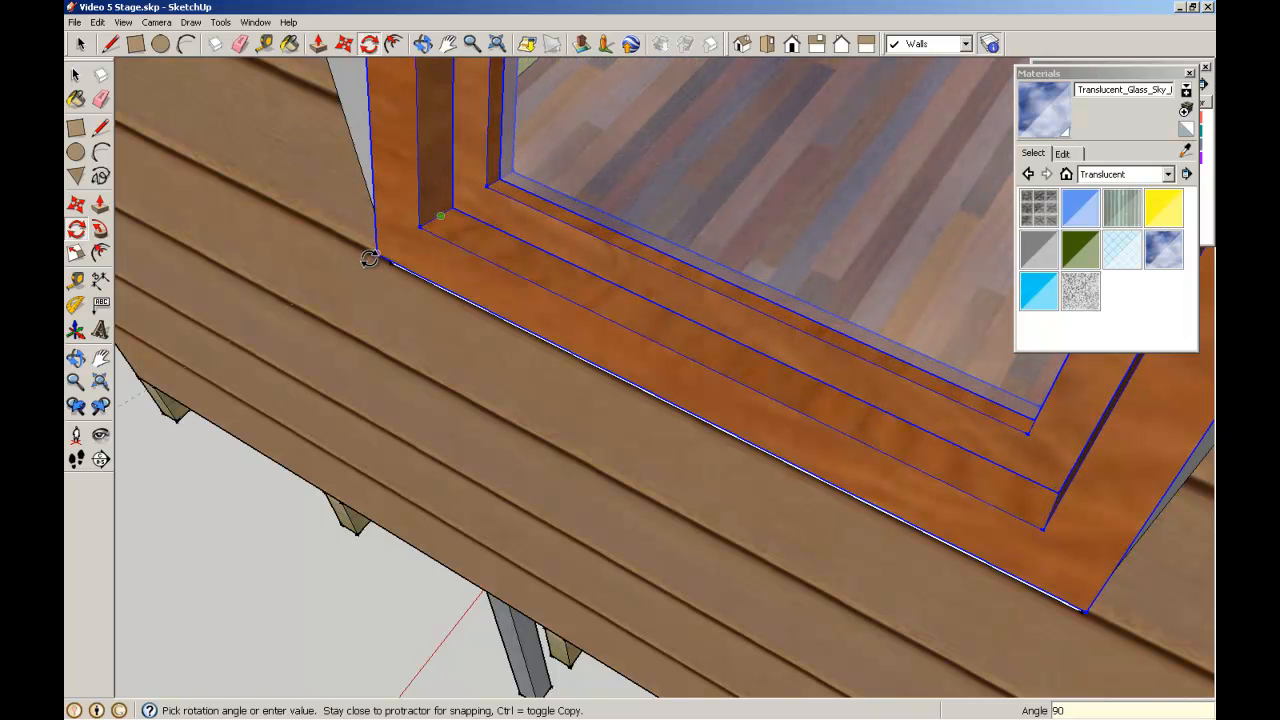
click(369, 258)
key(space)
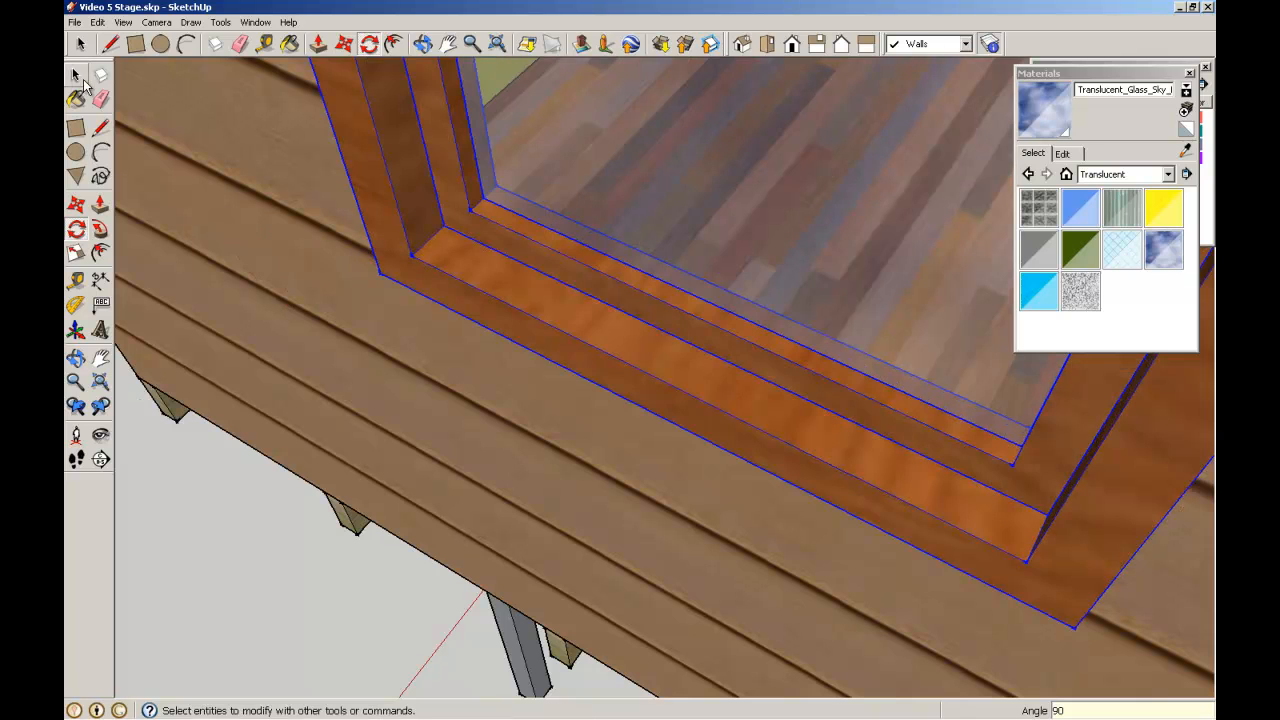
Move the upright window 10 mm along the red axis into the wall opening and clear the selection
scroll(257, 294, down, 1)
middle_drag(257, 294, 735, 275)
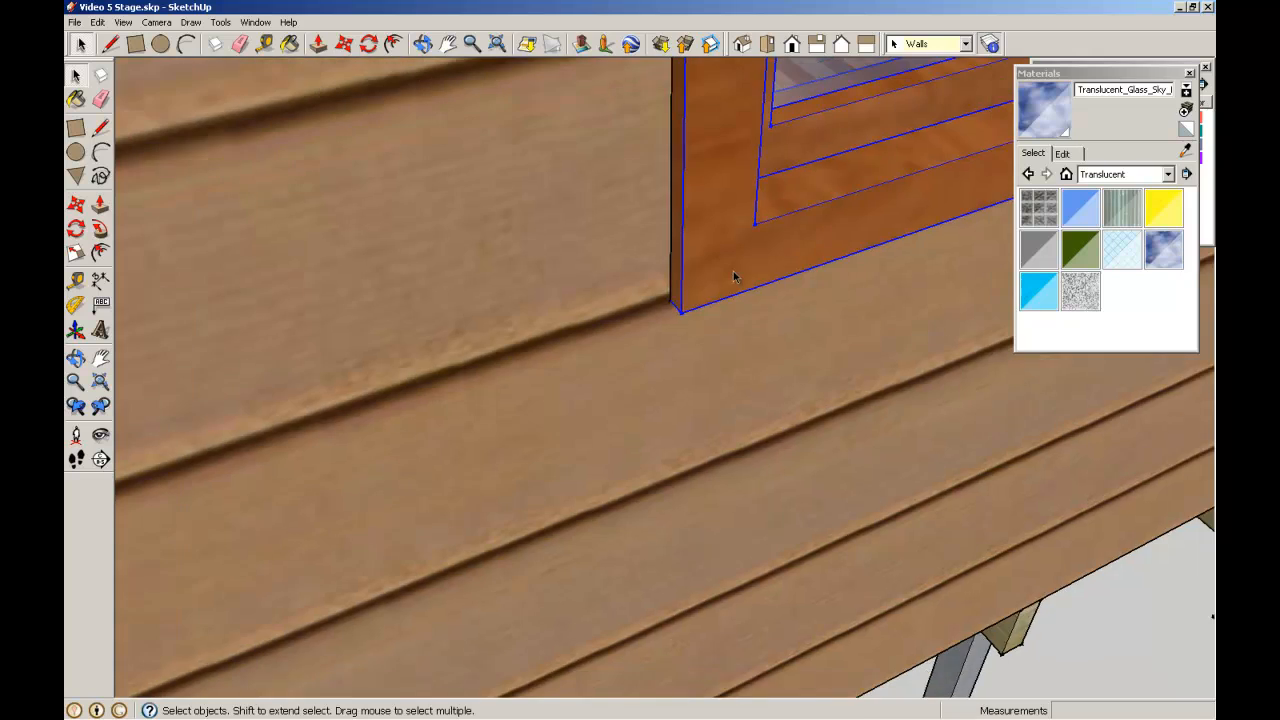
scroll(645, 266, down, 10)
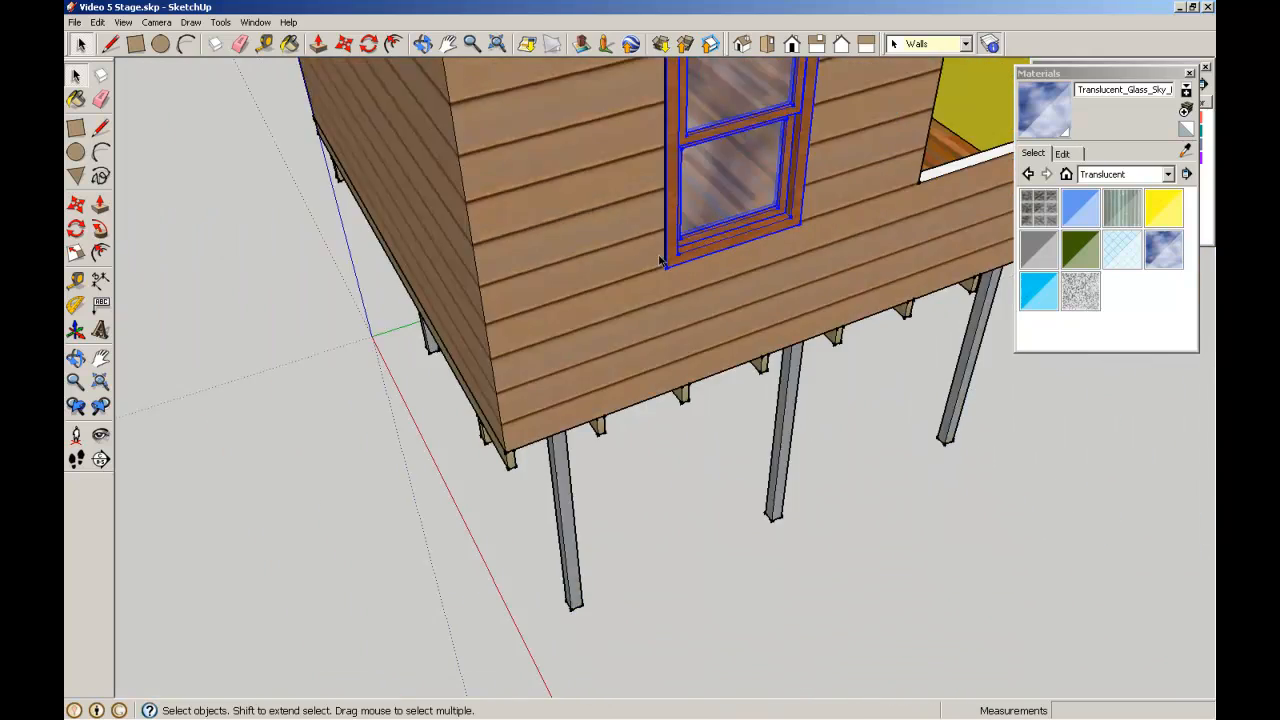
middle_click(675, 275)
middle_drag(674, 275, 1171, 383)
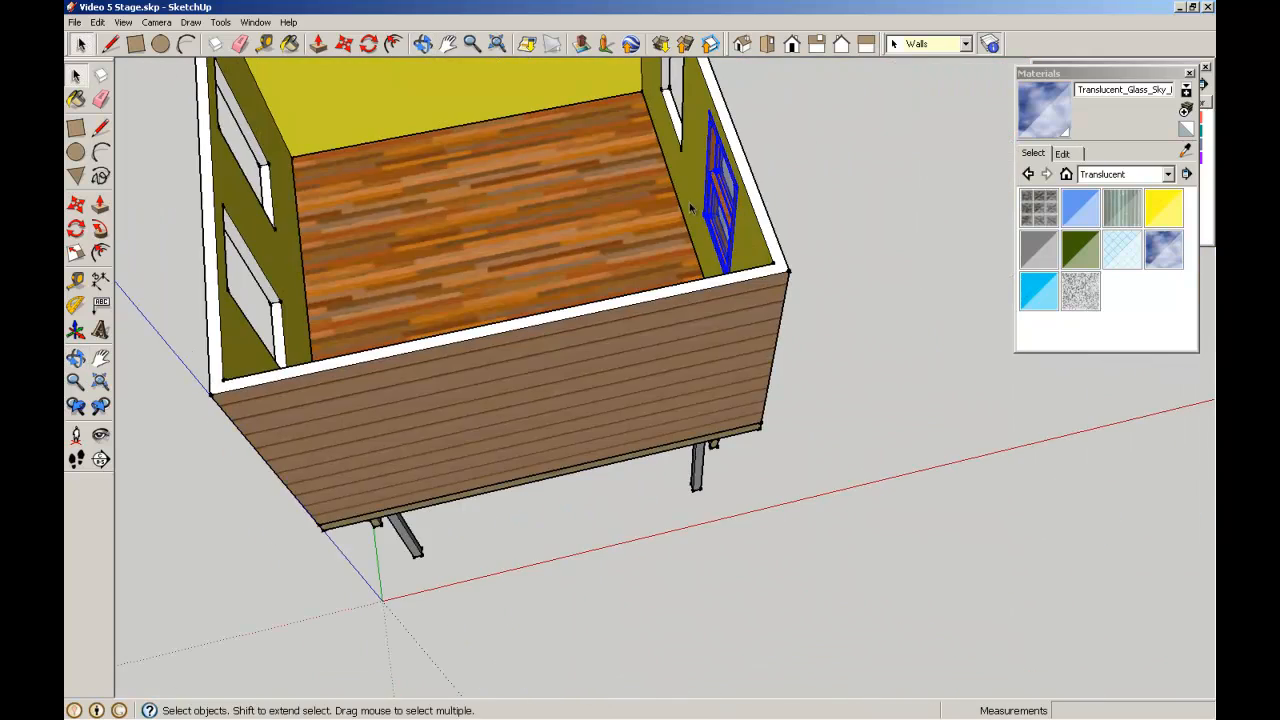
scroll(682, 198, up, 9)
middle_drag(876, 333, 770, 120)
scroll(811, 190, up, 8)
middle_drag(811, 190, 490, 256)
scroll(666, 271, down, 8)
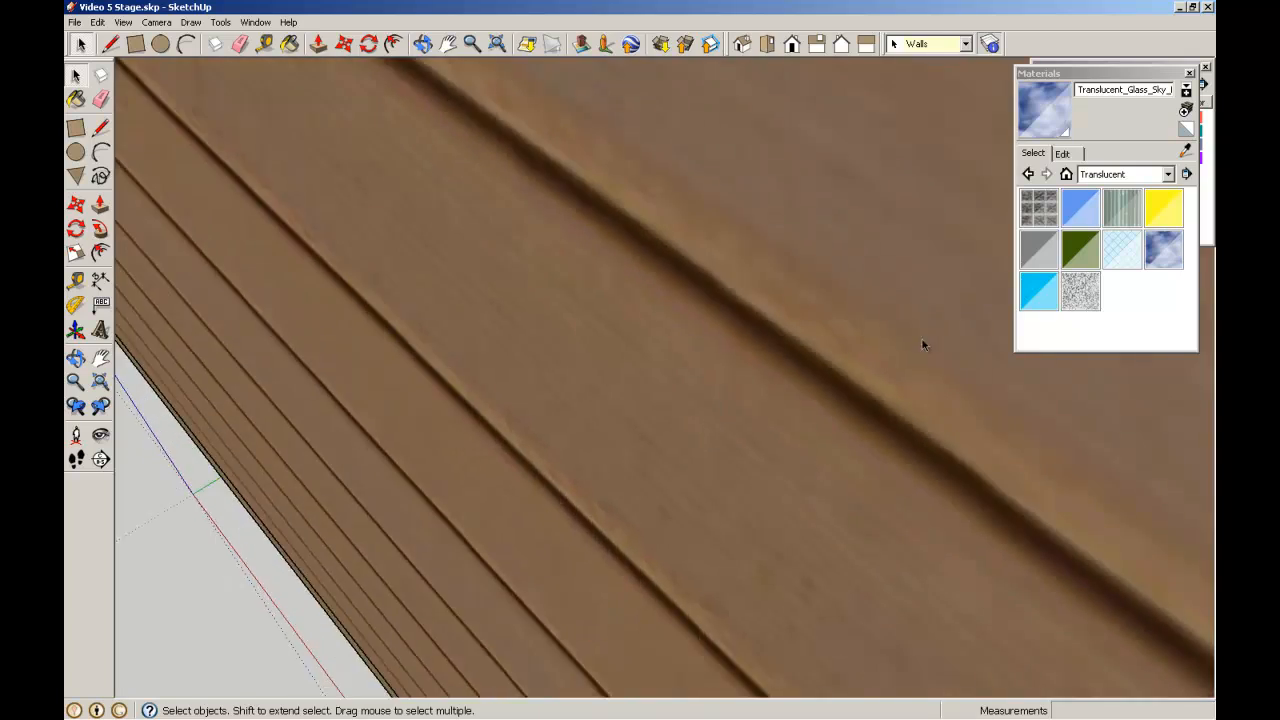
scroll(874, 368, down, 4)
middle_drag(1152, 430, 482, 314)
scroll(484, 314, up, 8)
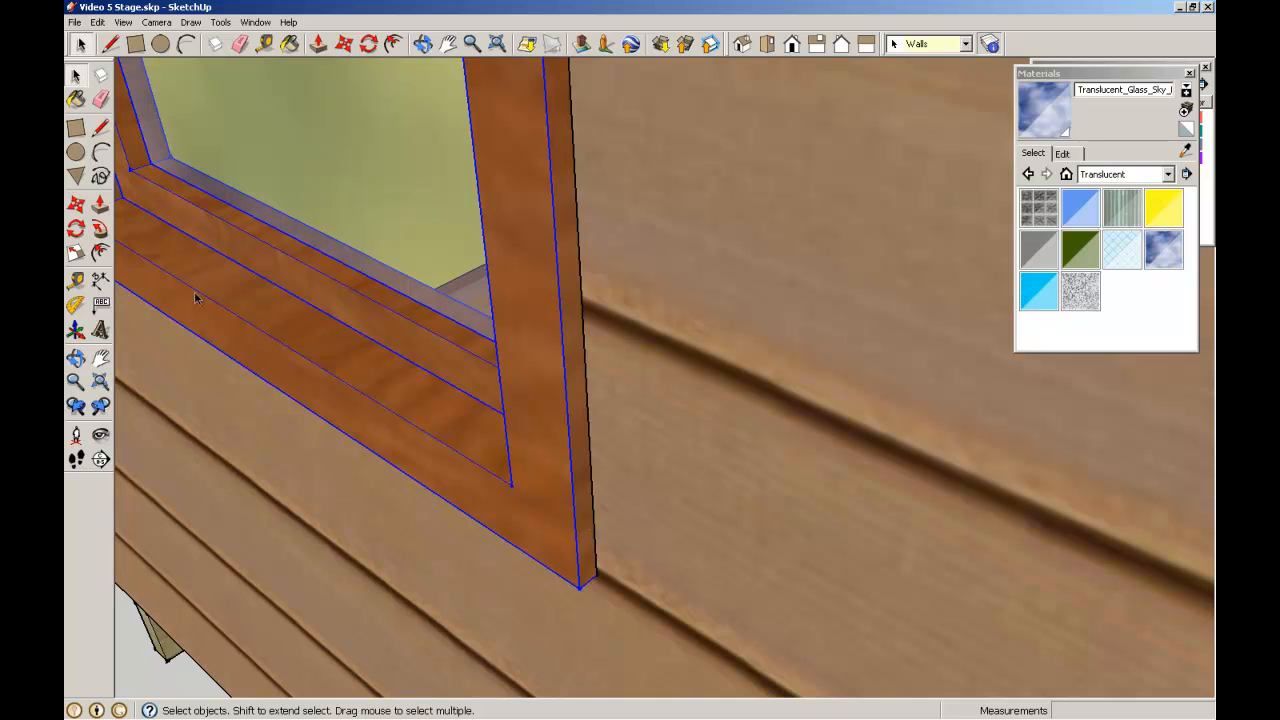
click(75, 203)
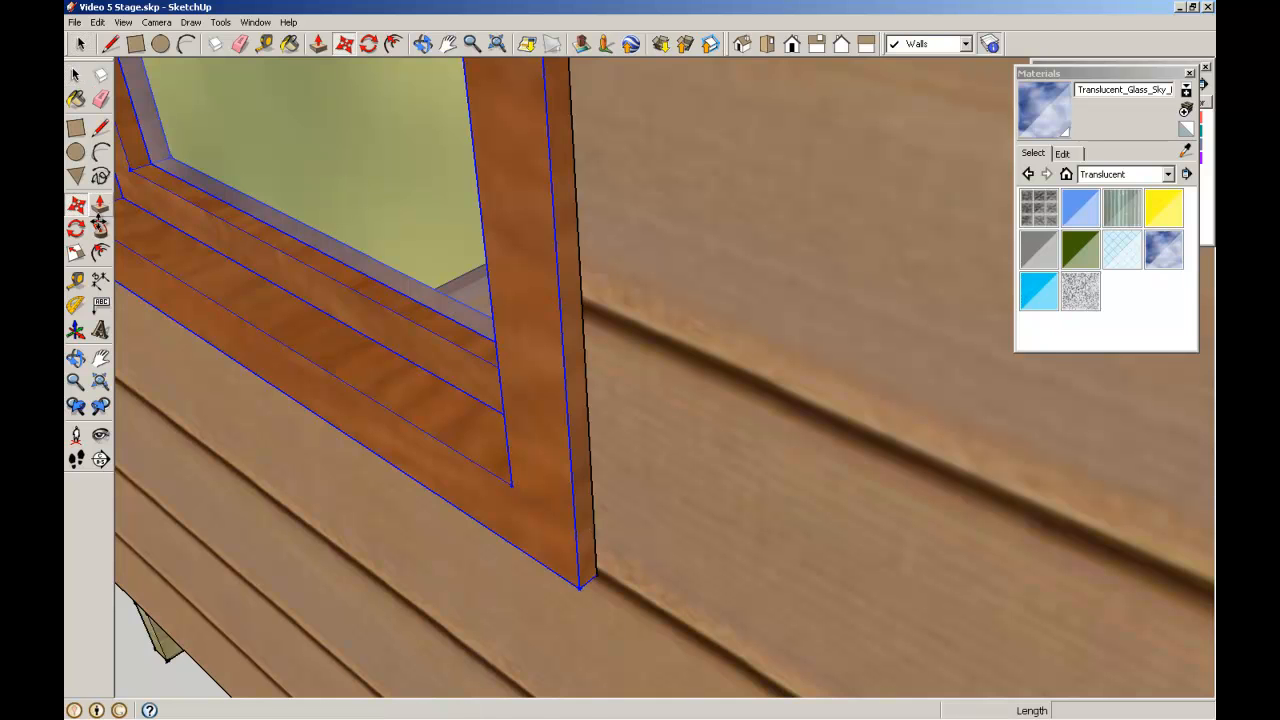
click(521, 431)
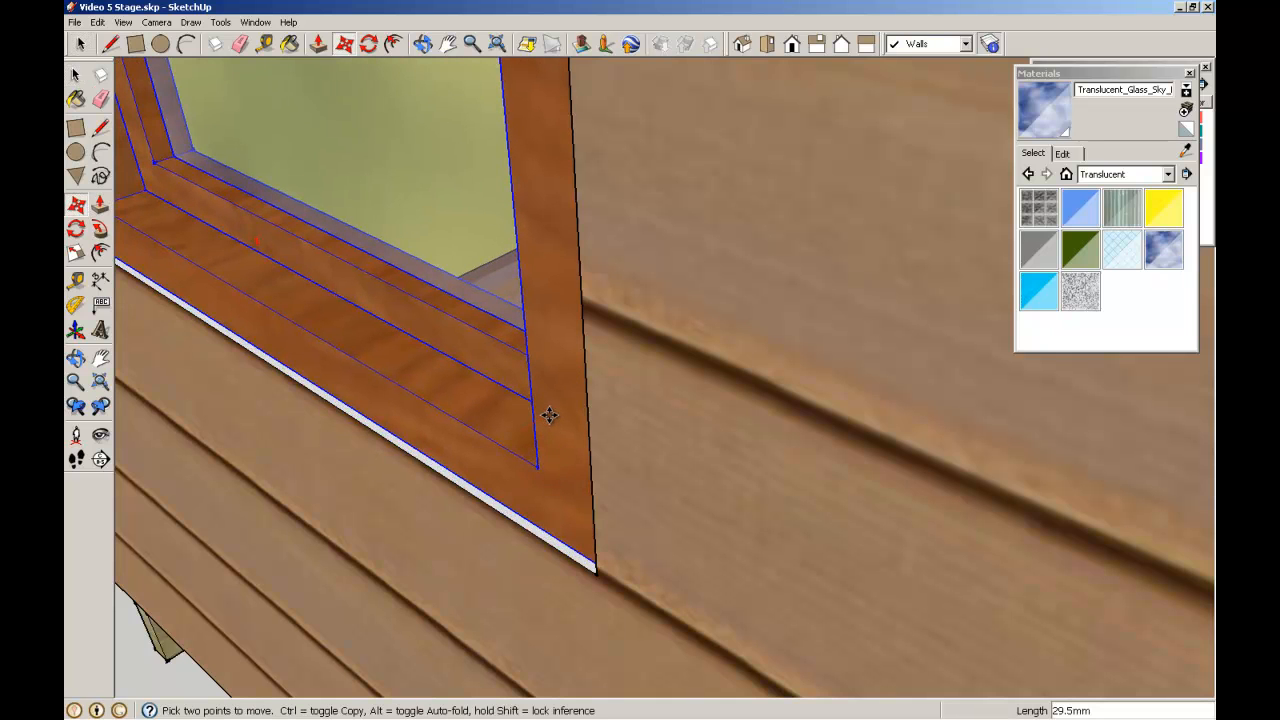
text(10)
key(Return)
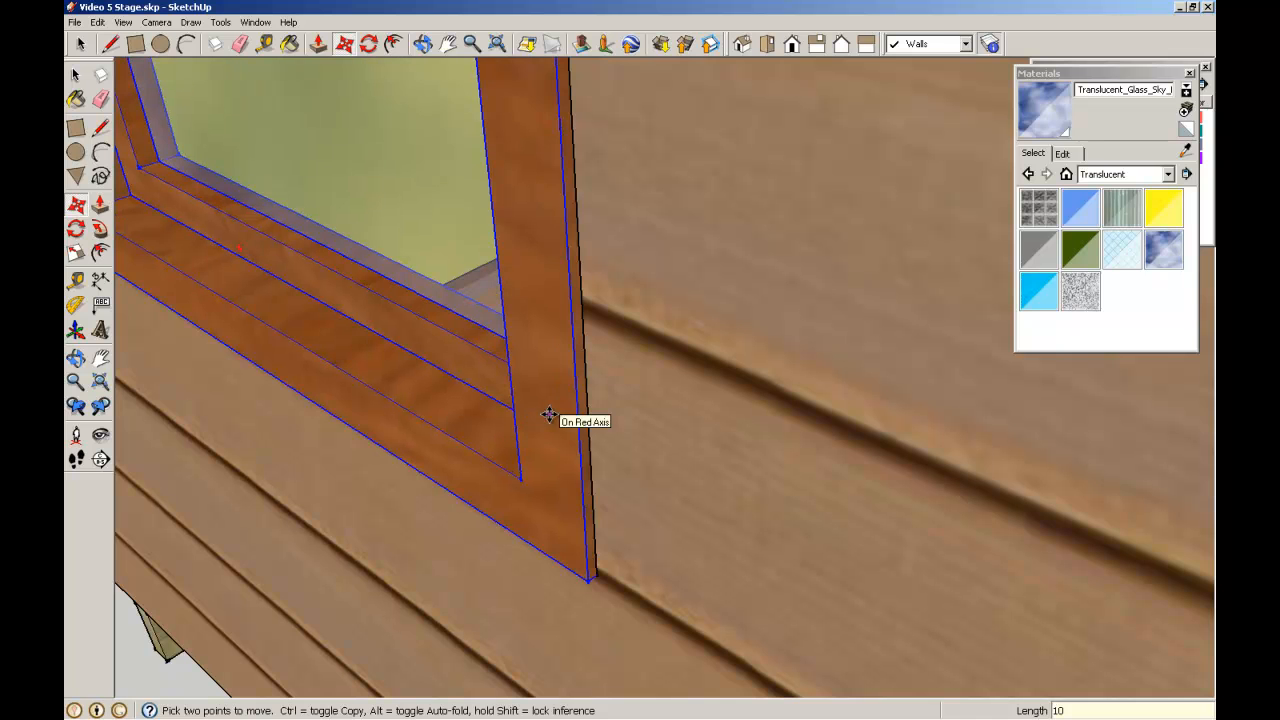
click(74, 76)
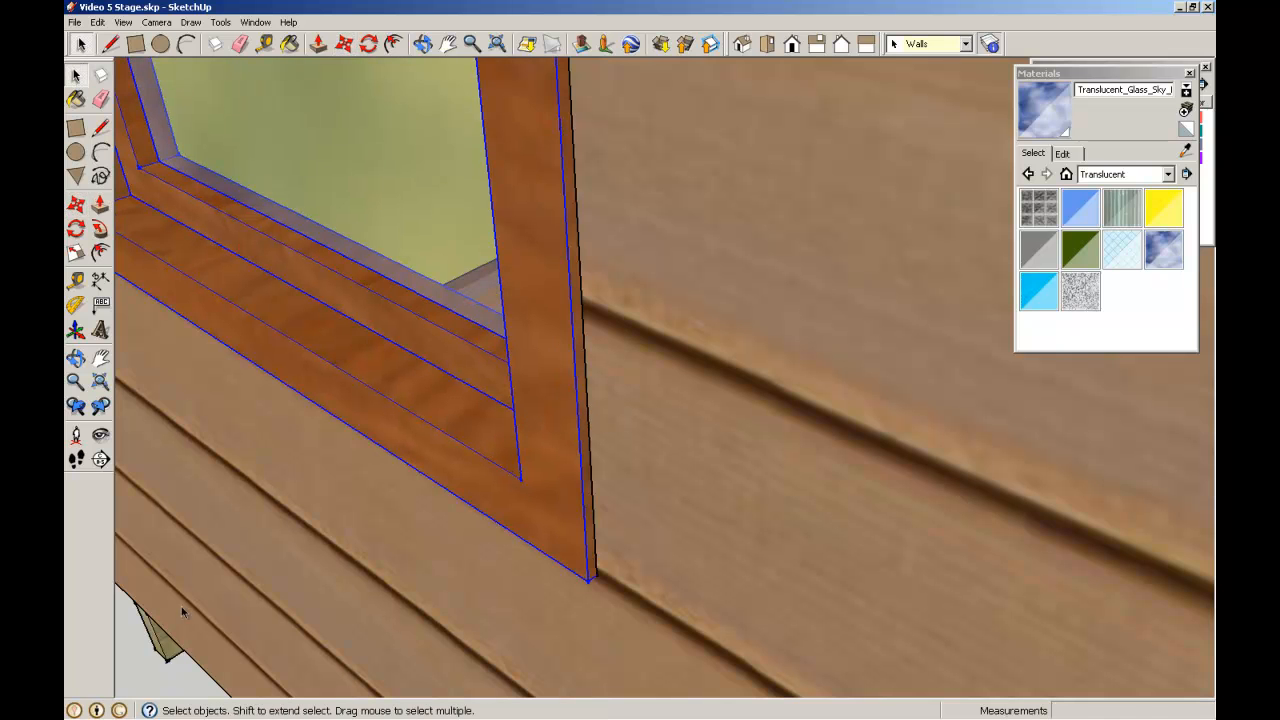
click(152, 678)
Copy the window by its upper back corner 1800 mm along the green axis into the second opening of the same wall and deselect it
scroll(165, 601, down, 8)
middle_drag(305, 394, 813, 358)
scroll(888, 250, down, 5)
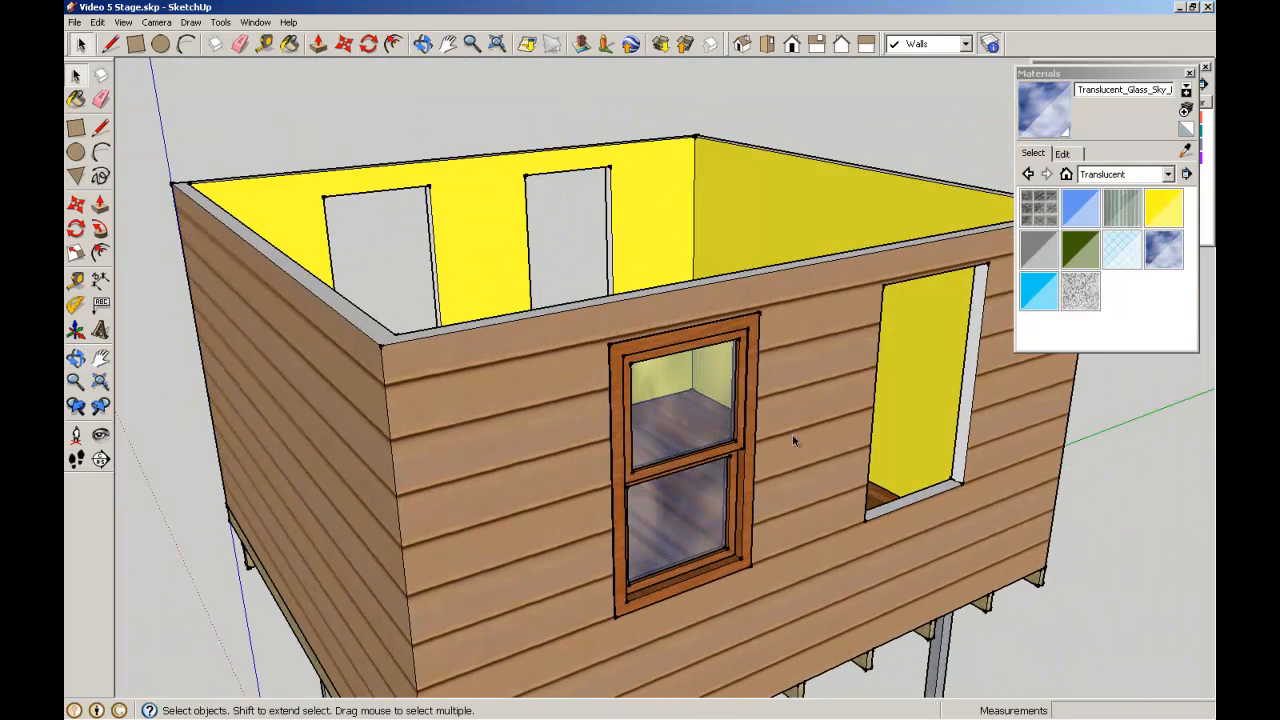
scroll(937, 286, up, 2)
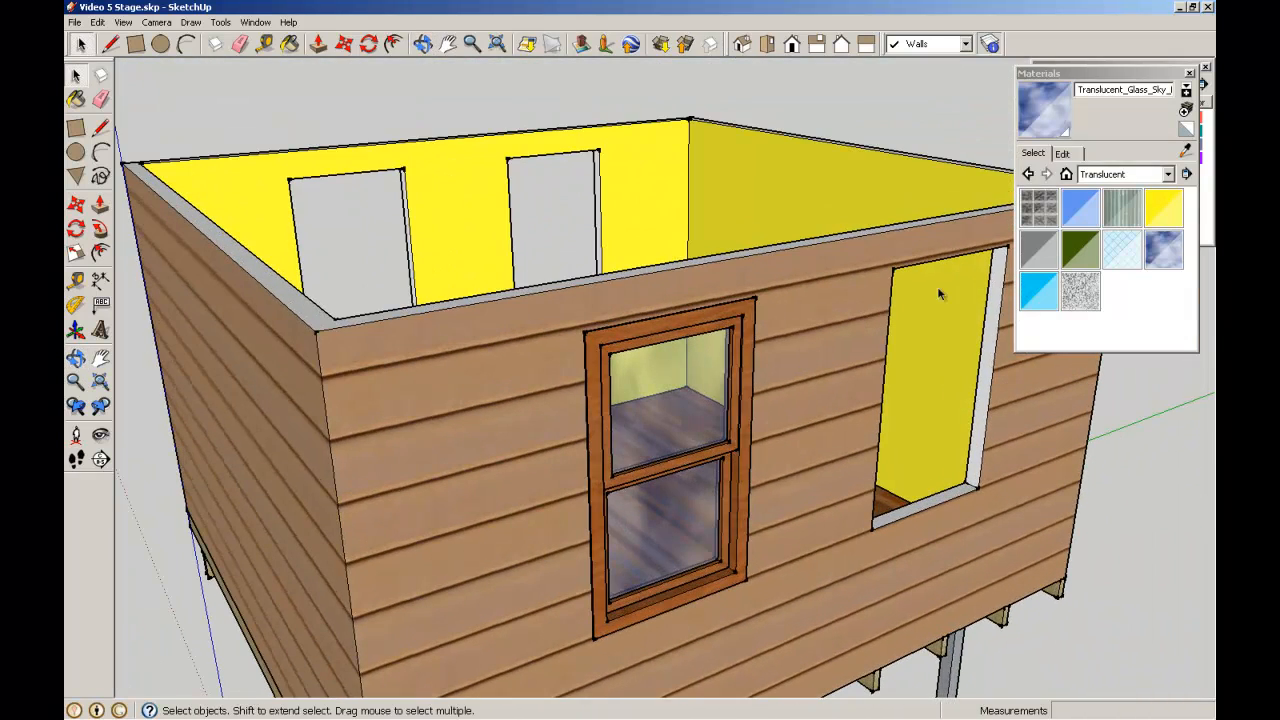
scroll(735, 315, up, 3)
click(728, 325)
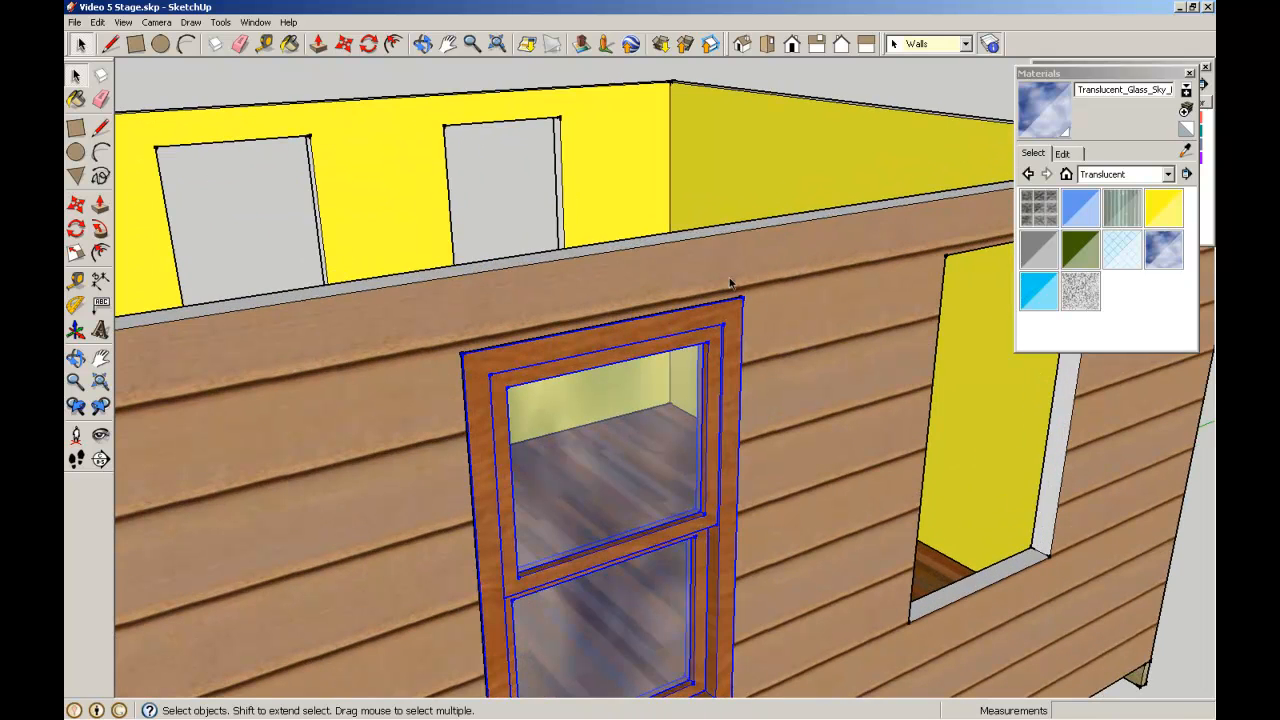
scroll(730, 284, up, 6)
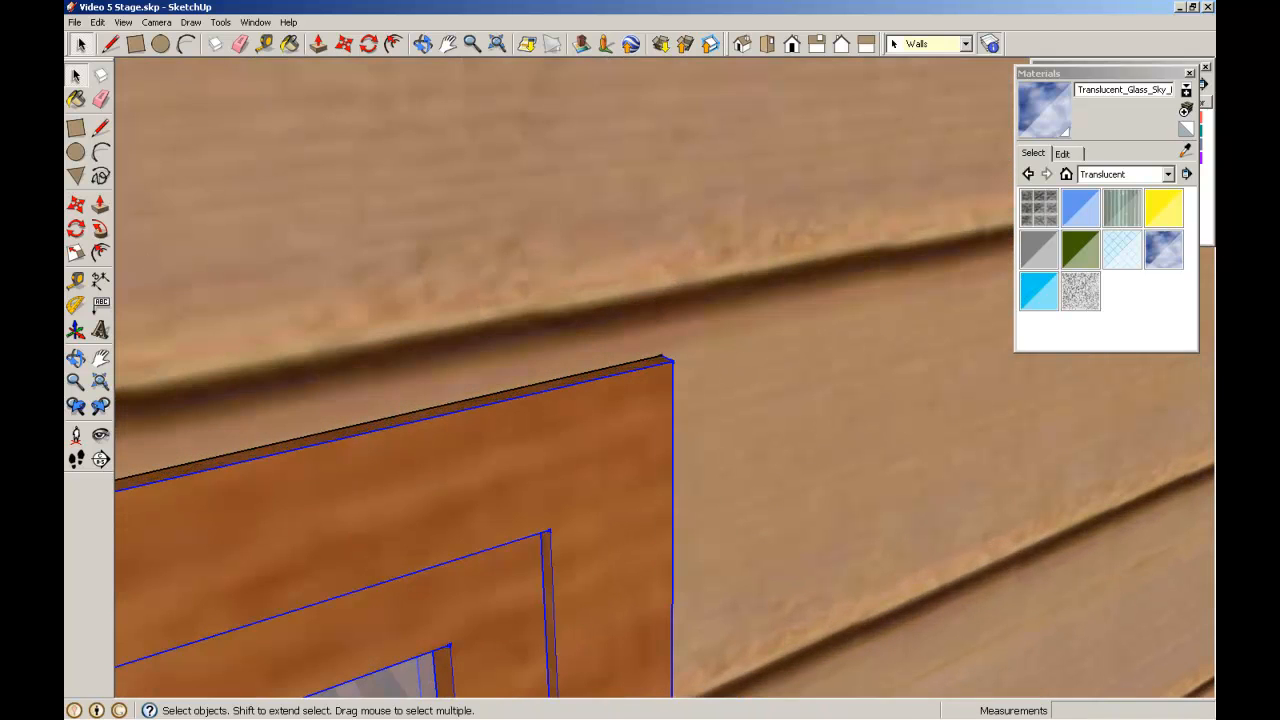
click(75, 204)
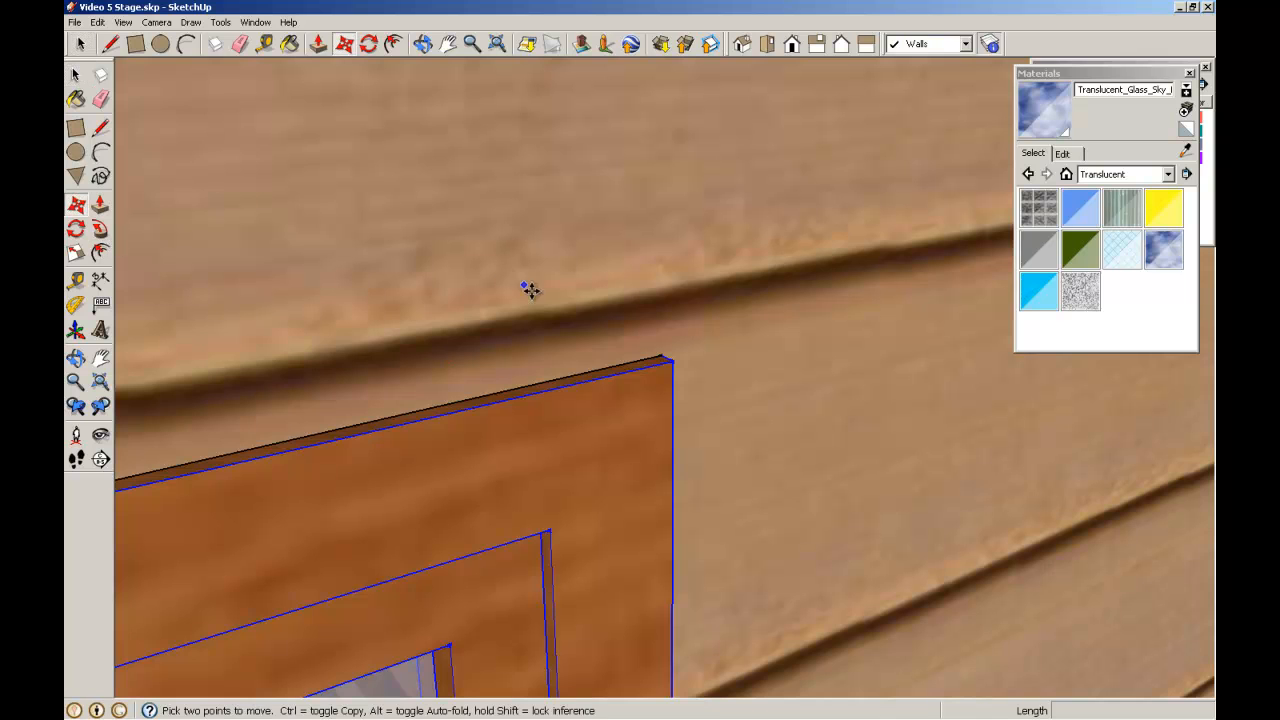
click(663, 356)
key(ctrl)
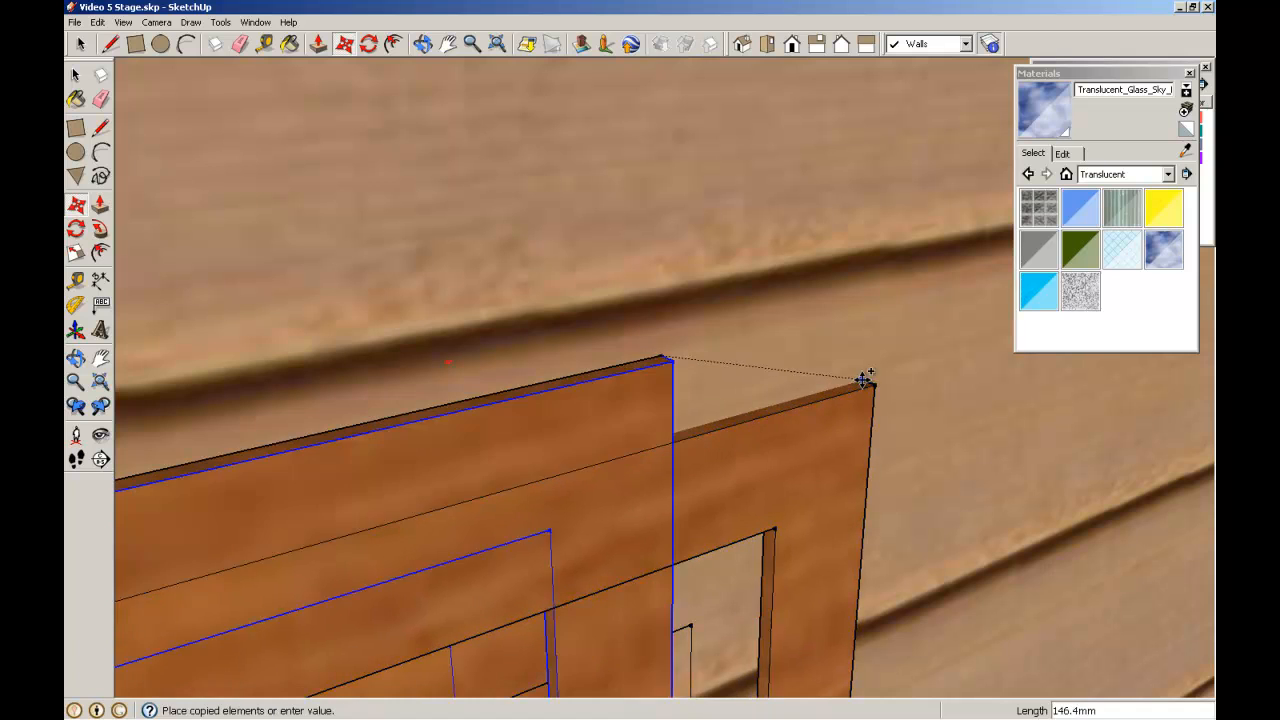
scroll(928, 372, down, 3)
scroll(925, 378, down, 5)
middle_drag(922, 380, 834, 430)
scroll(943, 425, up, 6)
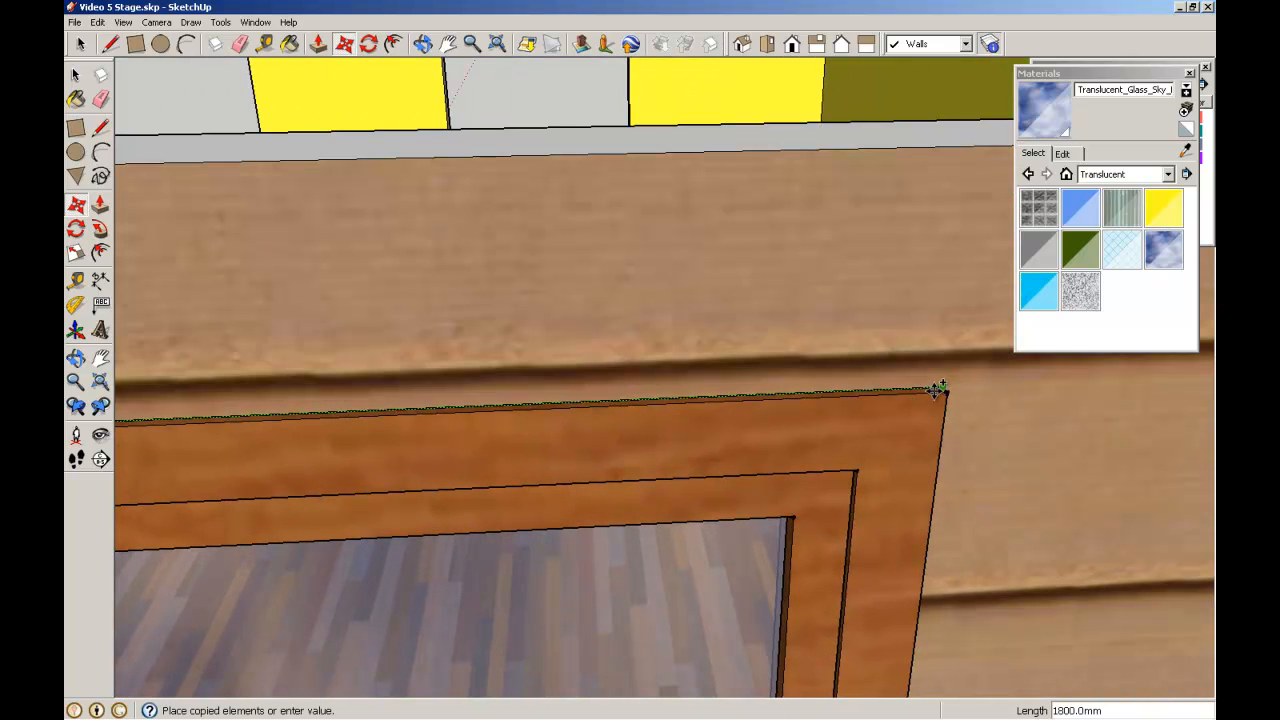
click(940, 387)
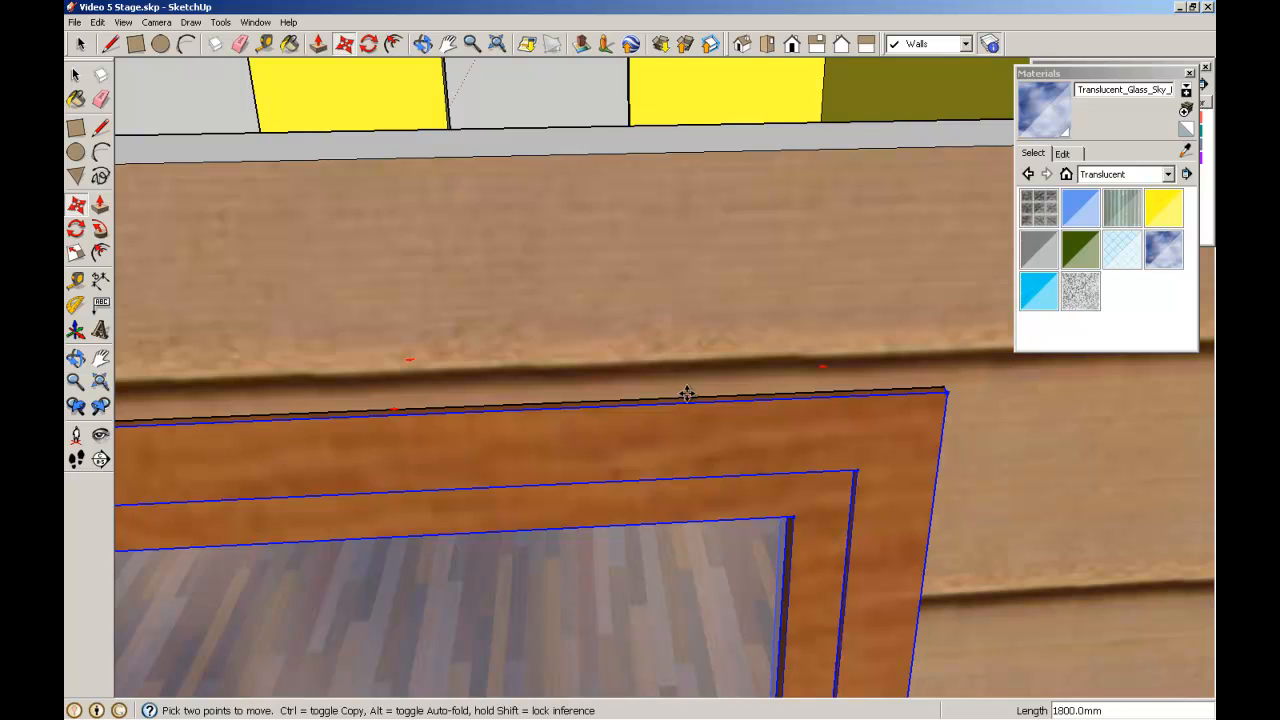
scroll(686, 392, down, 4)
scroll(686, 392, down, 5)
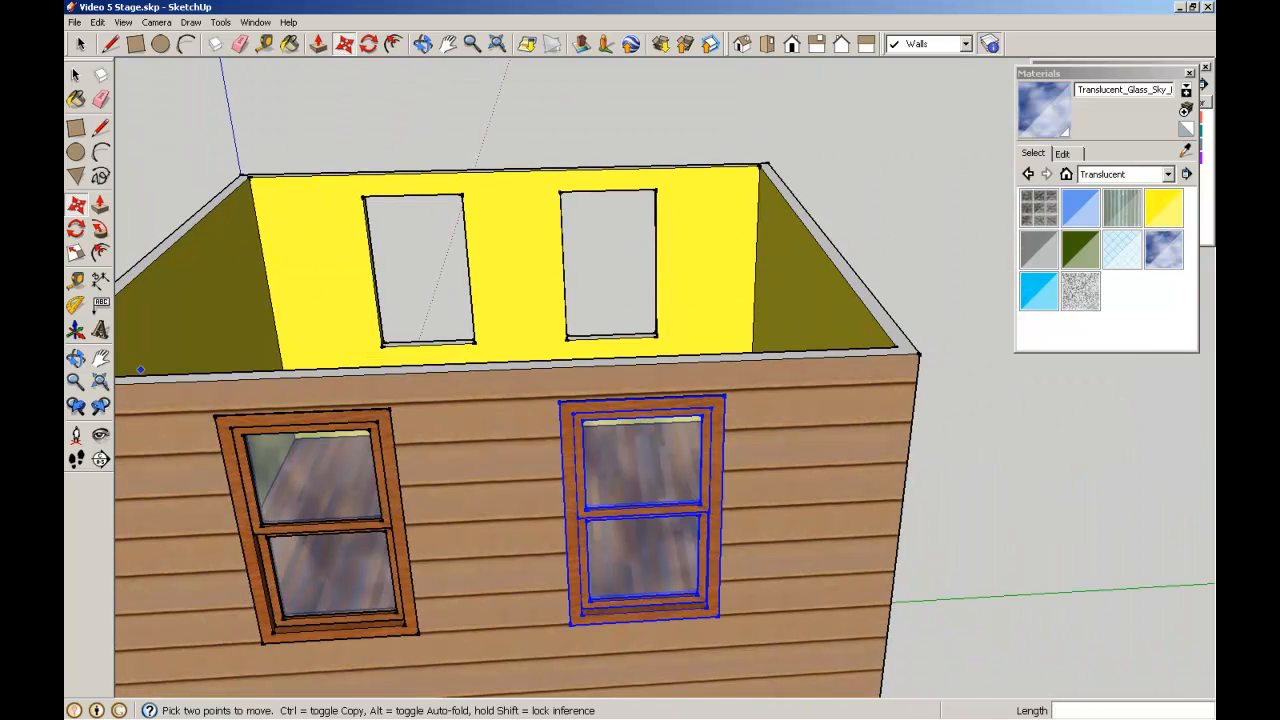
click(77, 77)
click(385, 129)
Select both installed windows and make copies rotated 180 degrees about the midpoint of the adjacent windowless wall's top edge
middle_drag(829, 489, 594, 337)
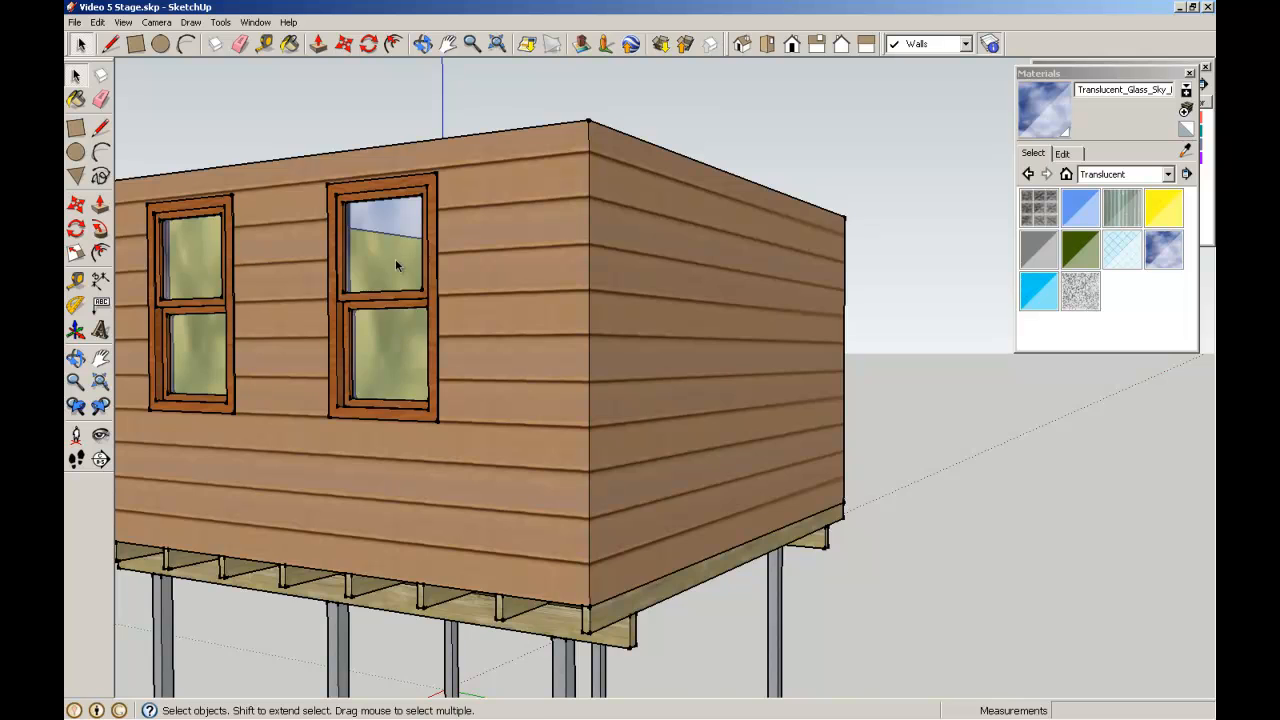
scroll(394, 261, down, 3)
middle_drag(394, 261, 733, 421)
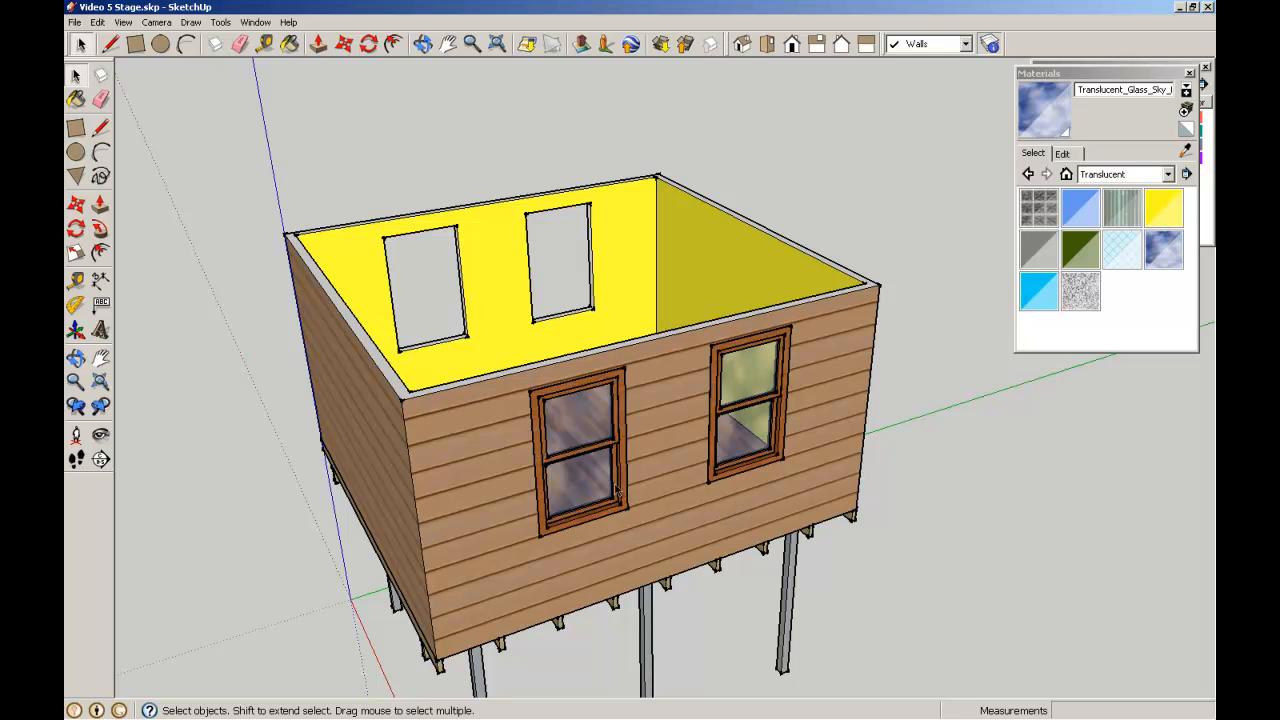
click(621, 452)
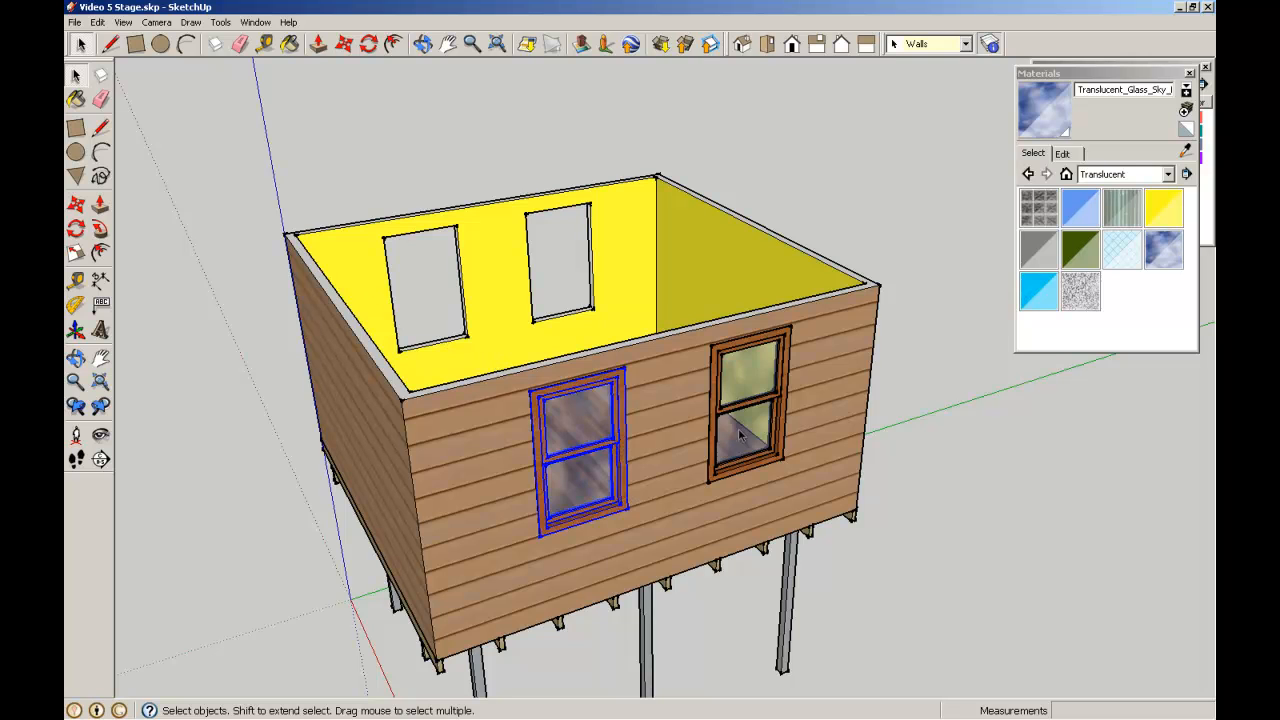
shift+click(778, 400)
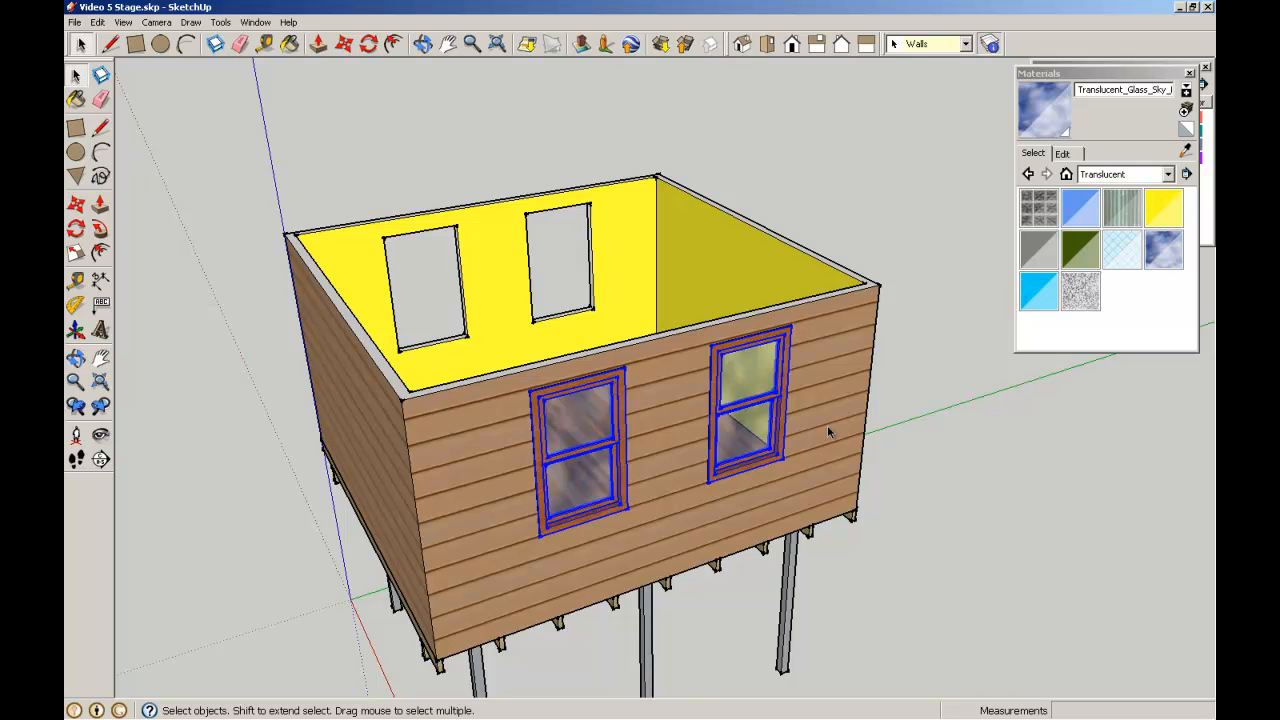
click(77, 229)
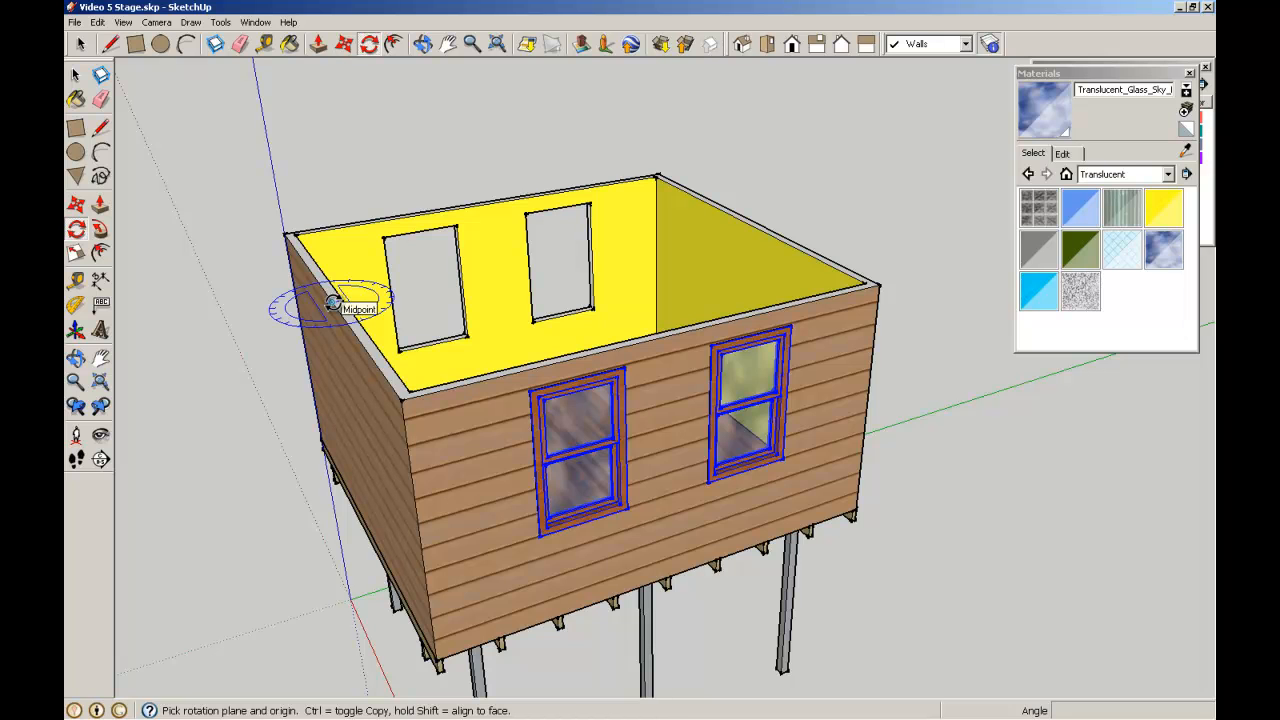
click(333, 303)
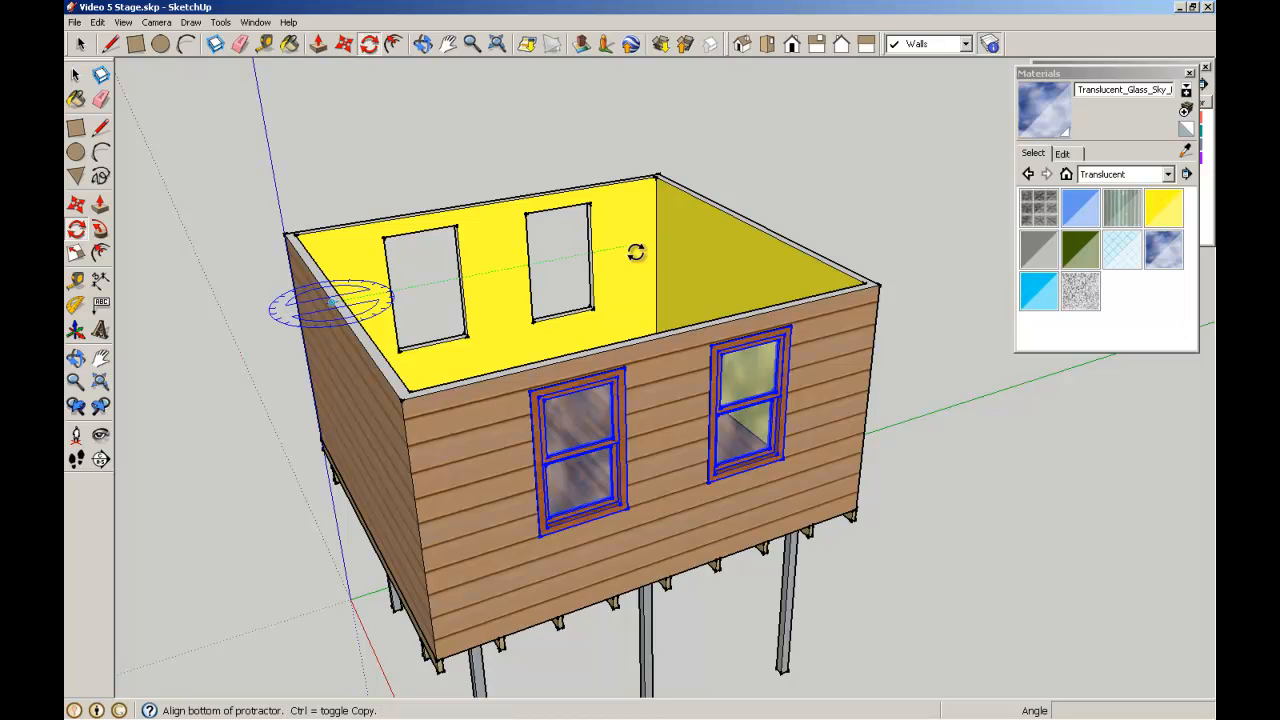
click(835, 211)
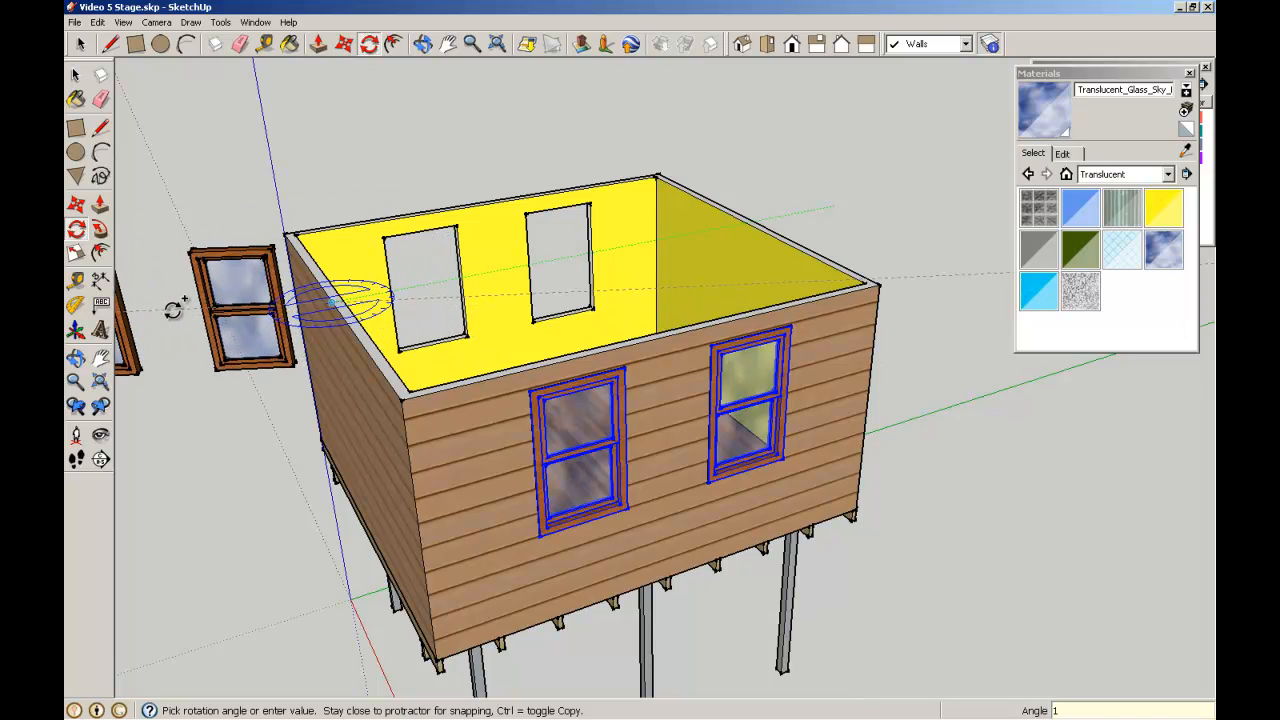
click(173, 310)
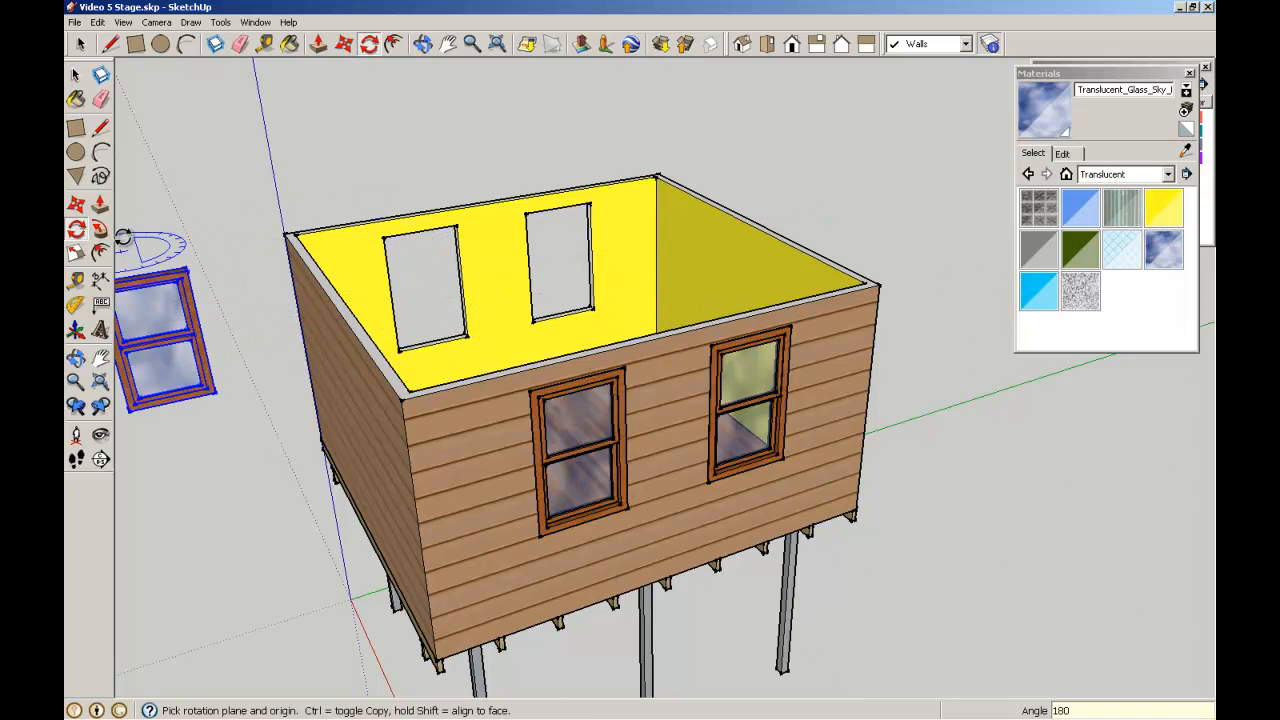
Move the two rotated window copies by an upper outer corner so they snap into the opposite wall's openings
click(77, 76)
middle_drag(223, 237, 557, 210)
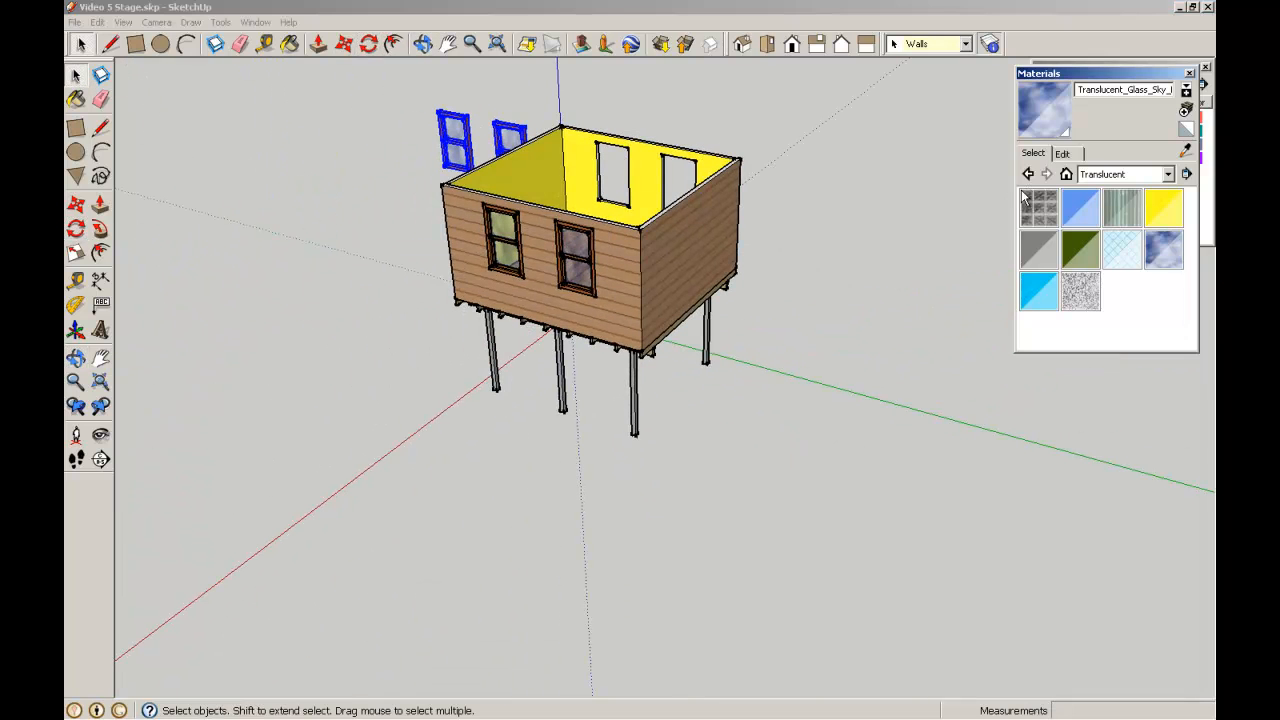
middle_drag(900, 226, 366, 181)
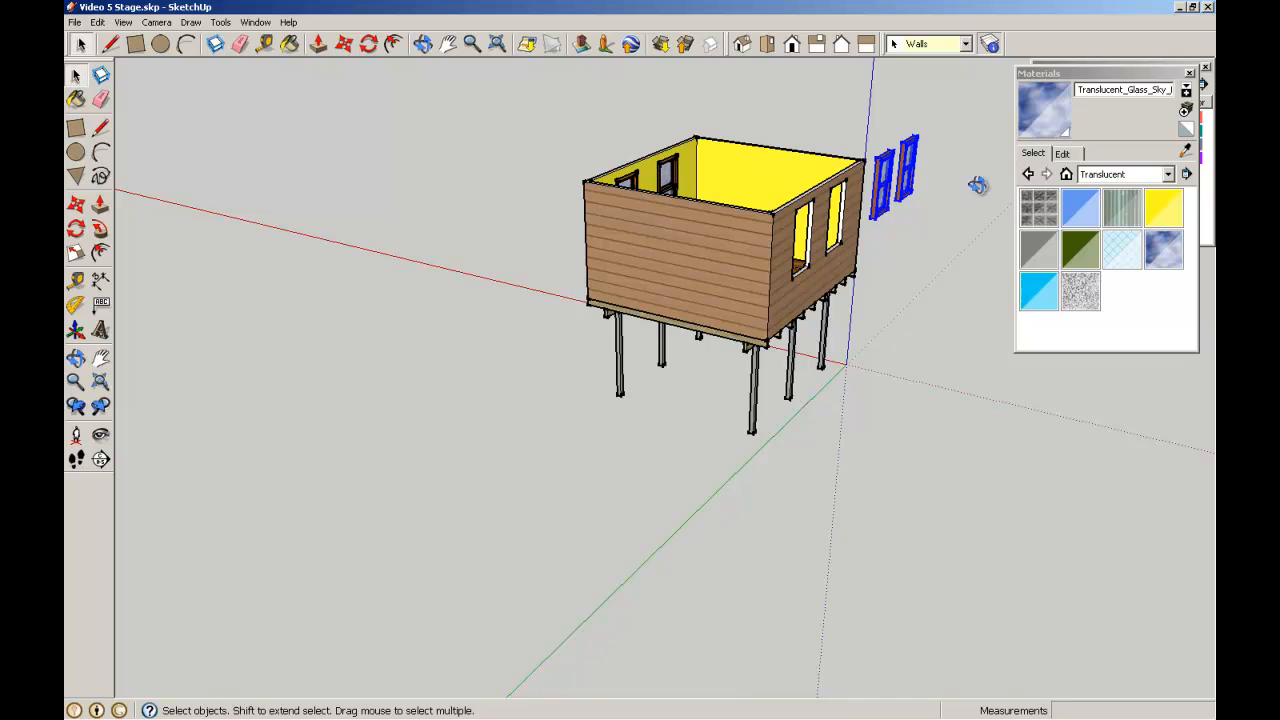
middle_drag(977, 185, 890, 190)
scroll(882, 188, up, 10)
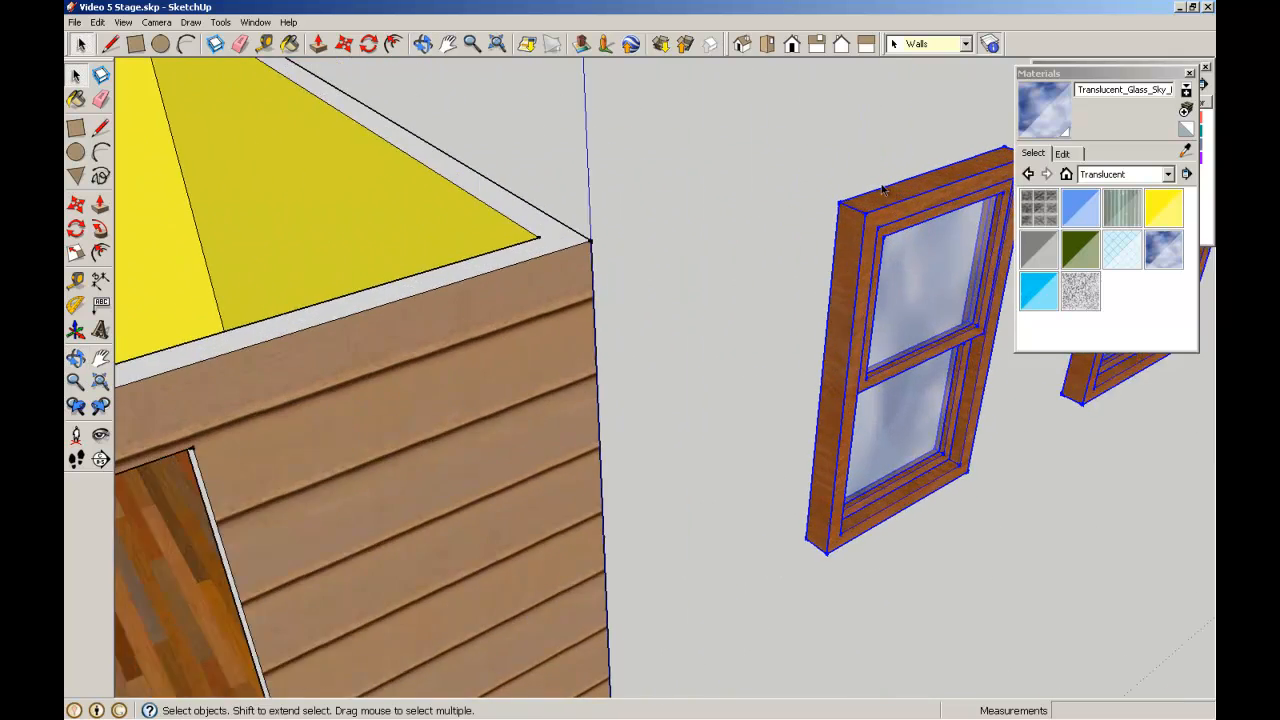
scroll(882, 188, up, 4)
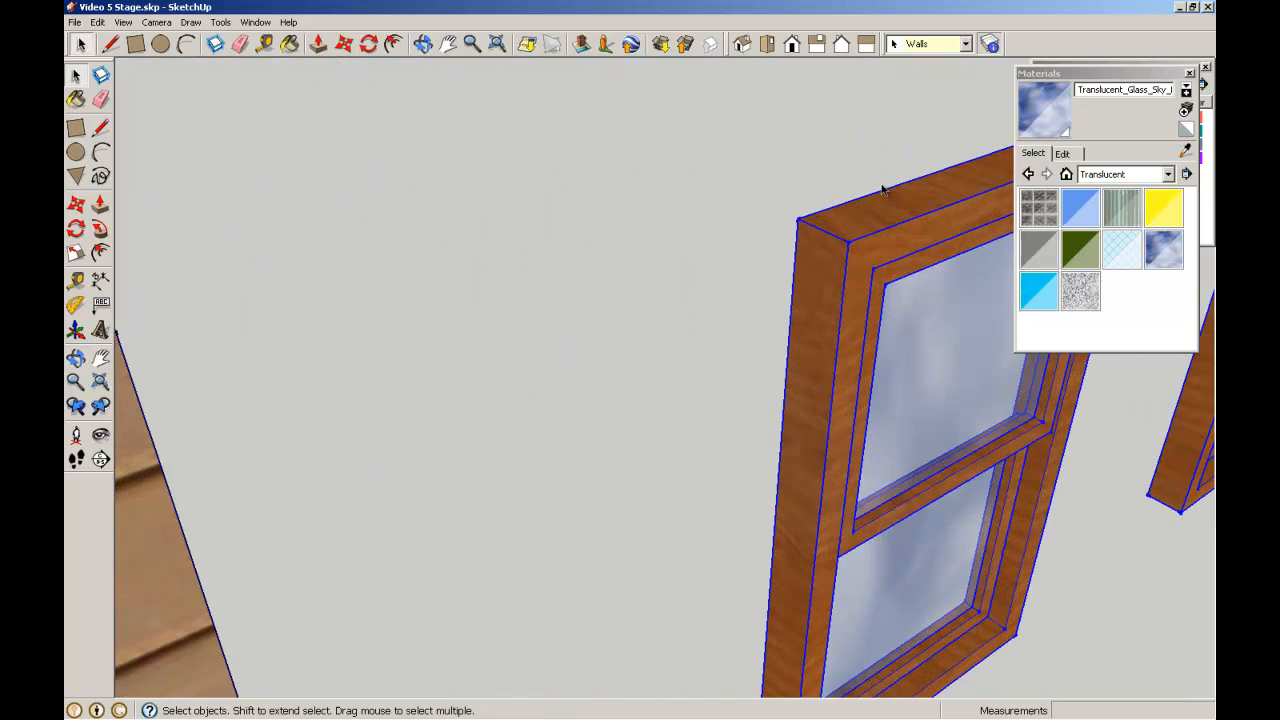
click(75, 204)
click(848, 242)
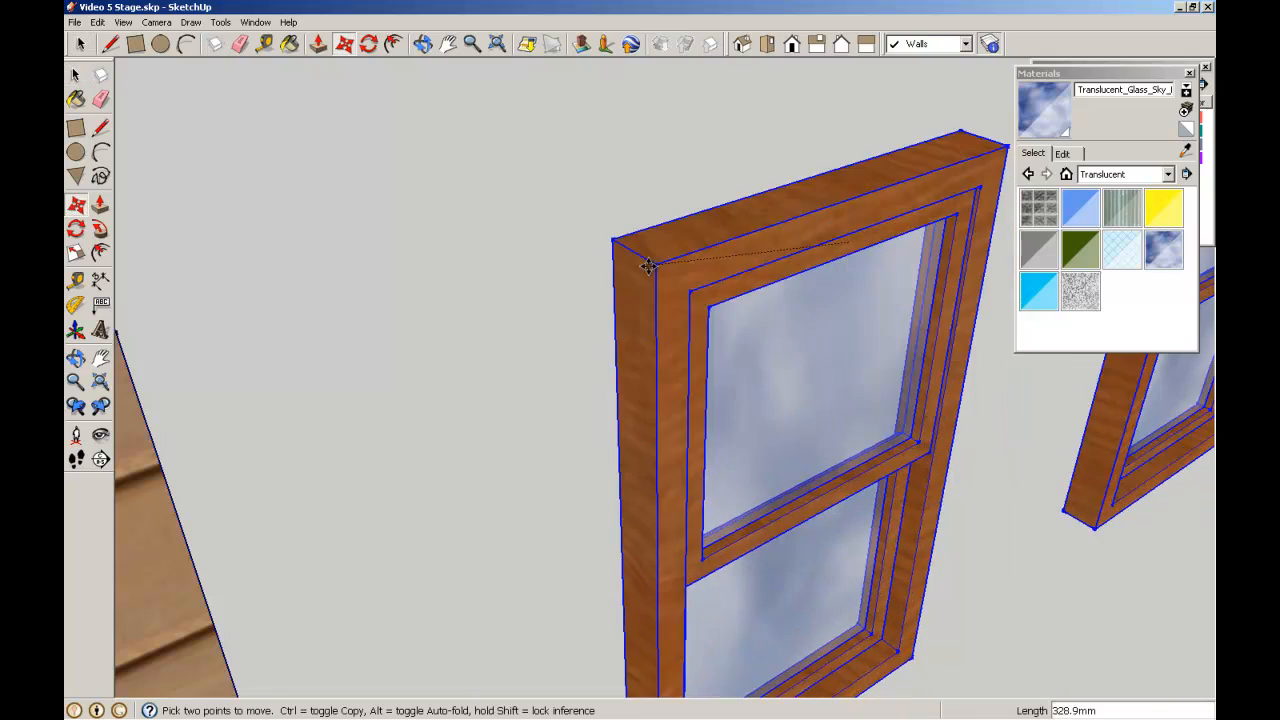
scroll(649, 266, down, 8)
middle_drag(222, 404, 432, 388)
scroll(432, 388, up, 5)
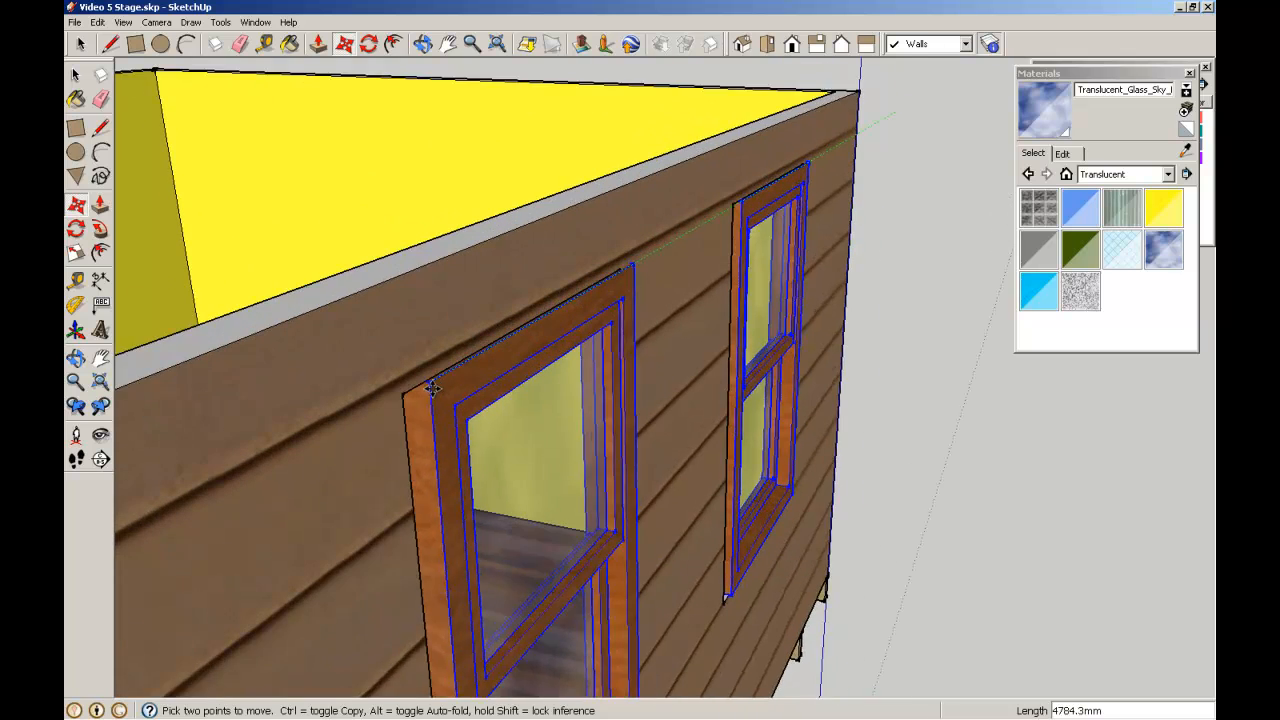
scroll(432, 388, up, 3)
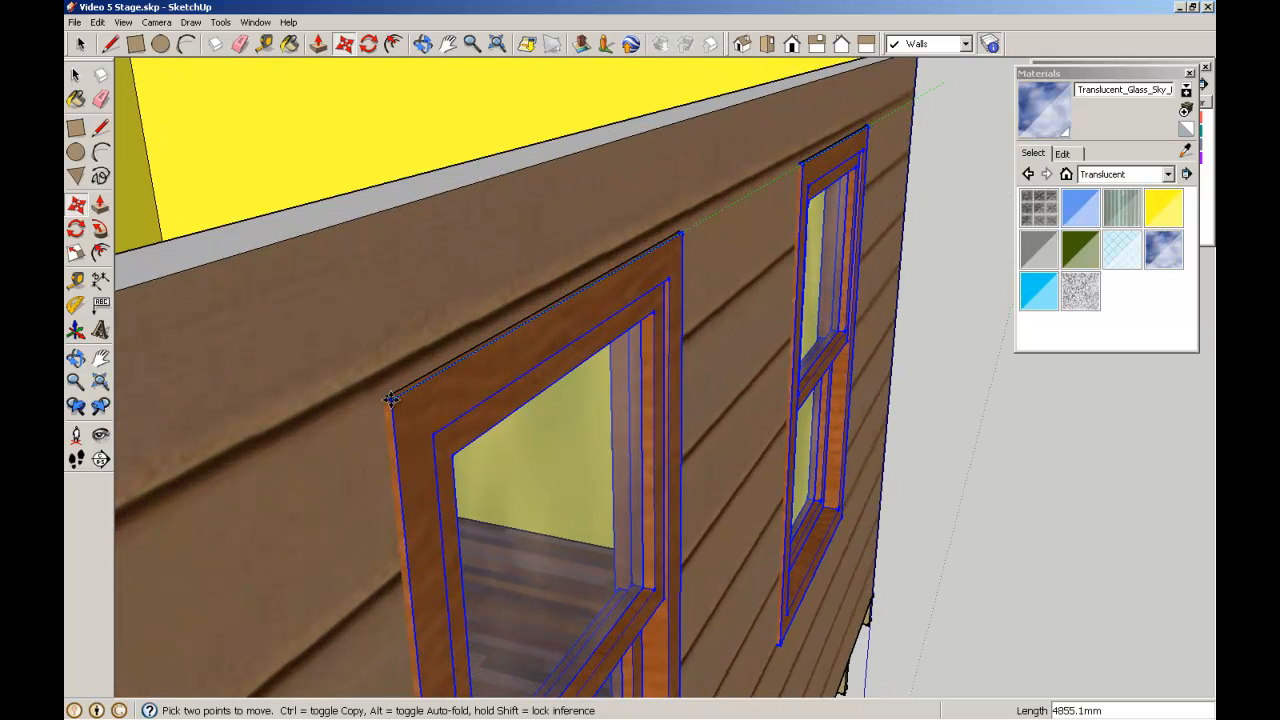
click(391, 392)
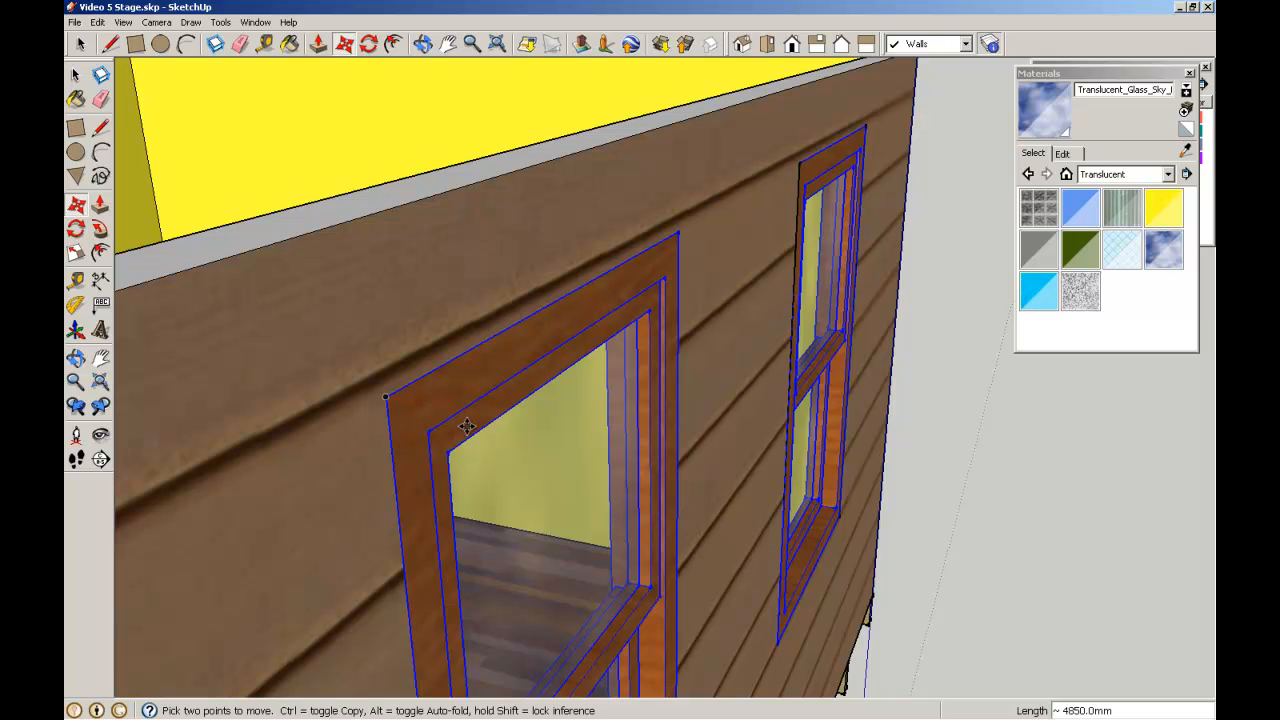
Move both windows 10 mm outward along the red axis from the wall face and clear the selection
click(85, 207)
click(416, 412)
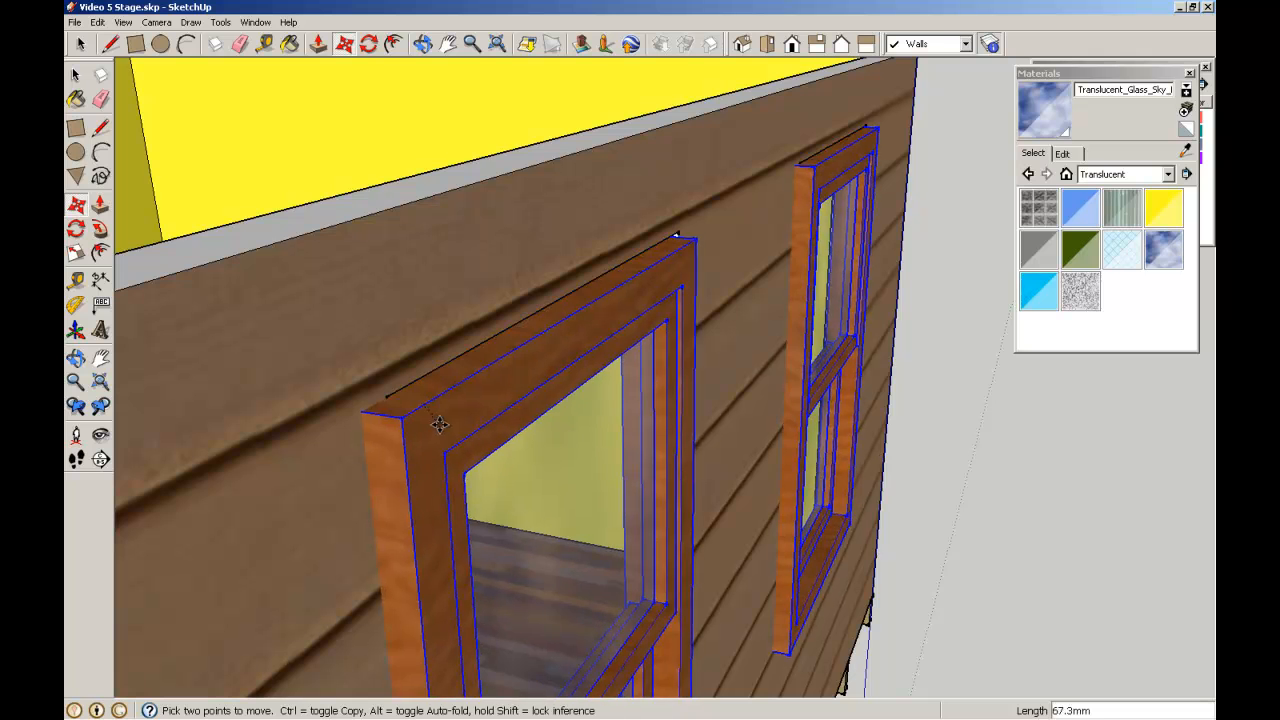
text(1)
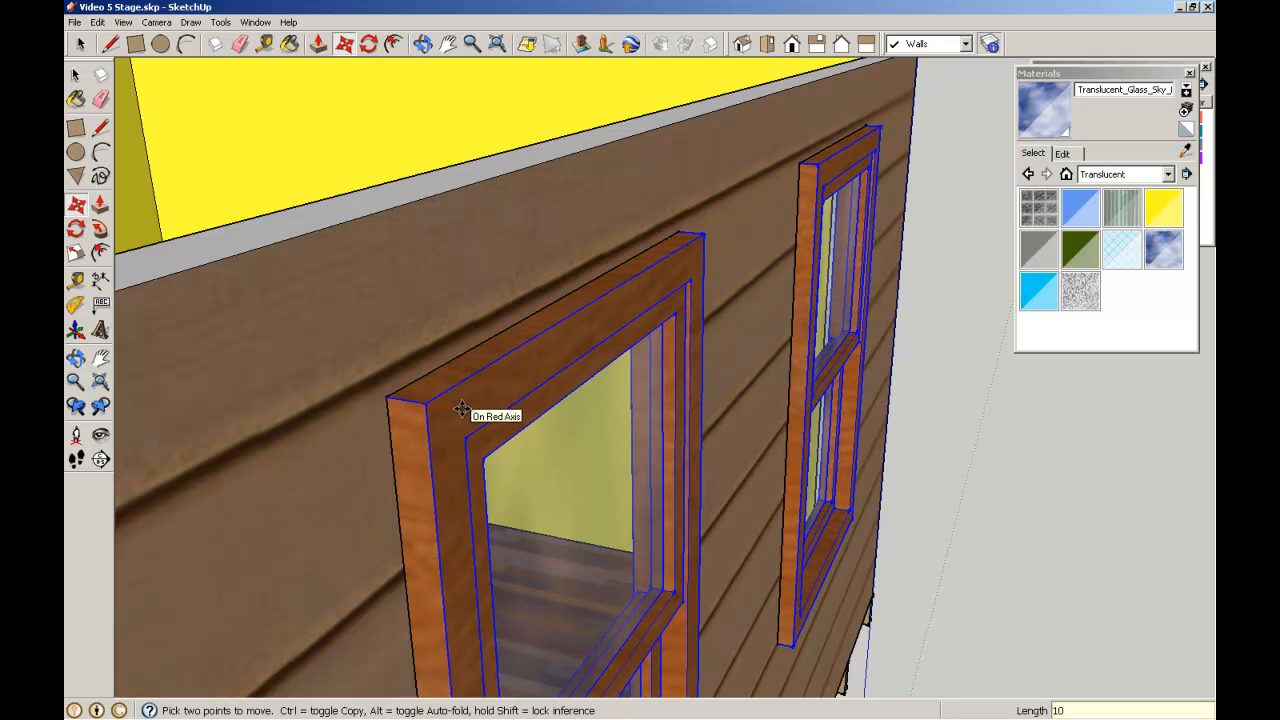
text(0)
key(Return)
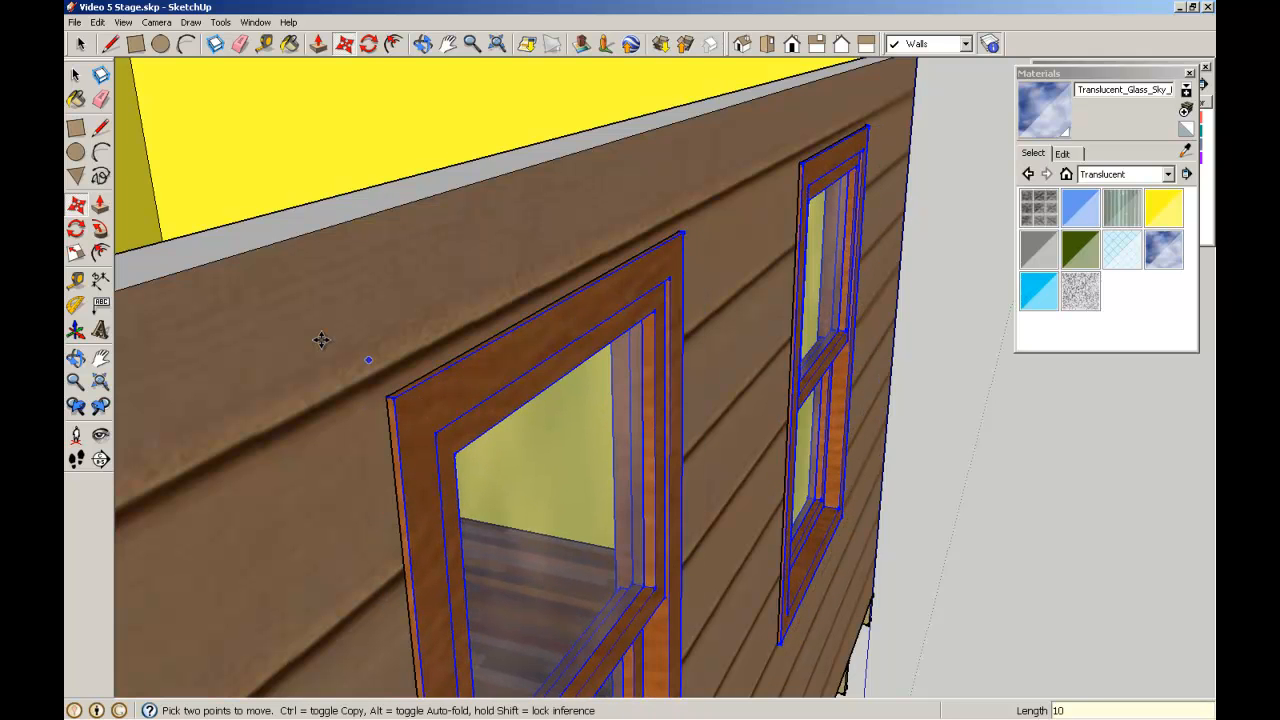
click(75, 74)
click(940, 466)
Examine the house from several sides to check the windows in both walls
scroll(935, 452, down, 8)
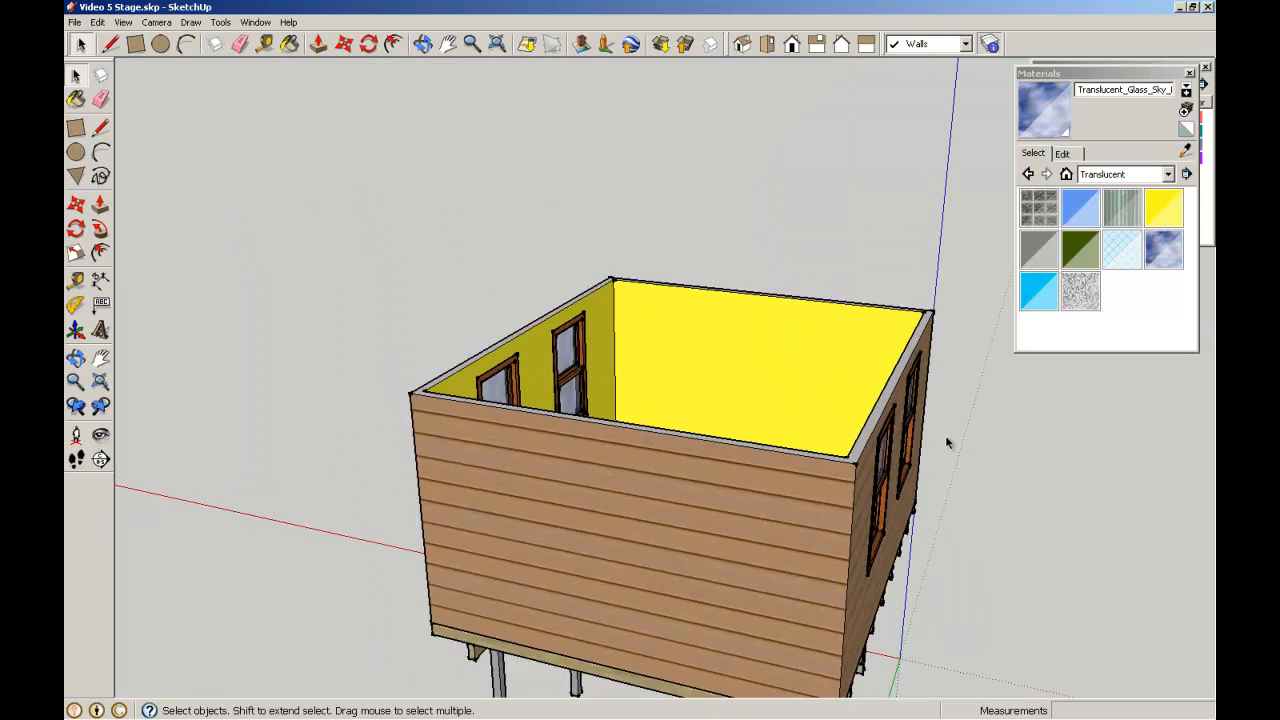
middle_drag(962, 461, 363, 577)
middle_drag(994, 437, 949, 489)
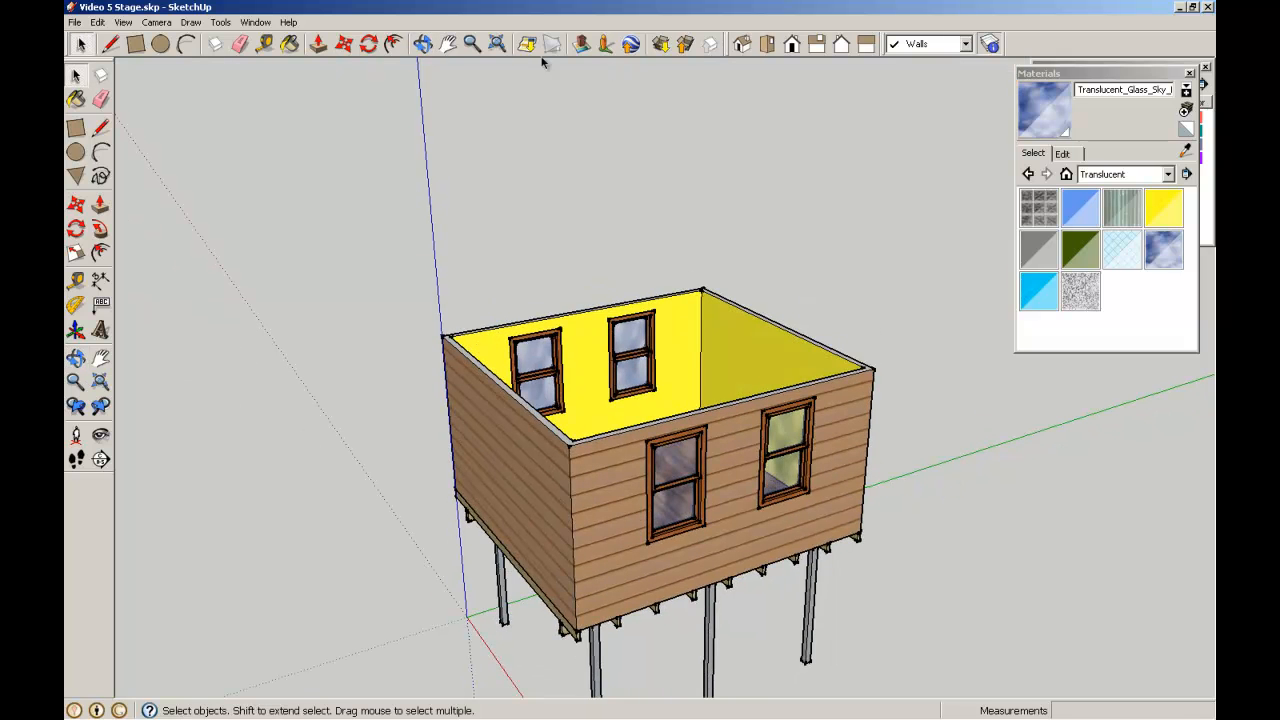
click(497, 44)
middle_drag(770, 290, 869, 318)
scroll(869, 300, down, 3)
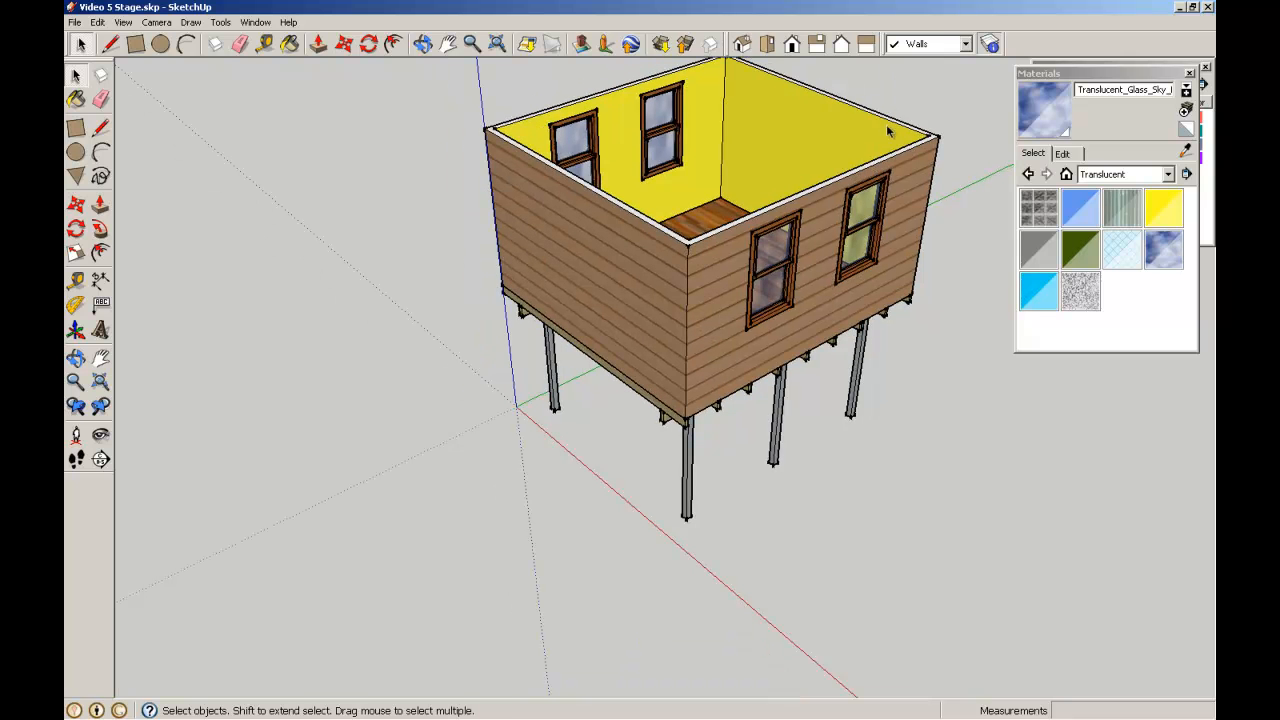
middle_drag(895, 201, 826, 307)
scroll(822, 305, up, 2)
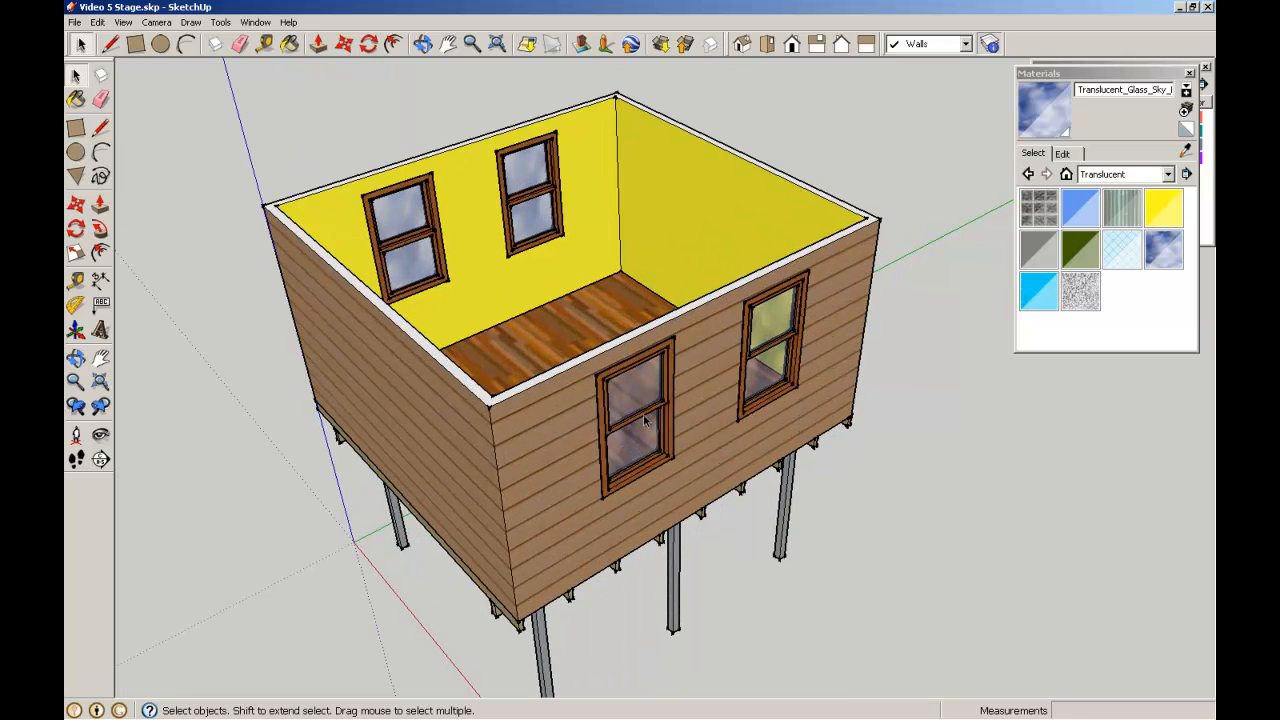
Edit one window component to paint its upper and lower panes with Translucent_Glass_Green_Dark, then leave the component
scroll(640, 390, up, 5)
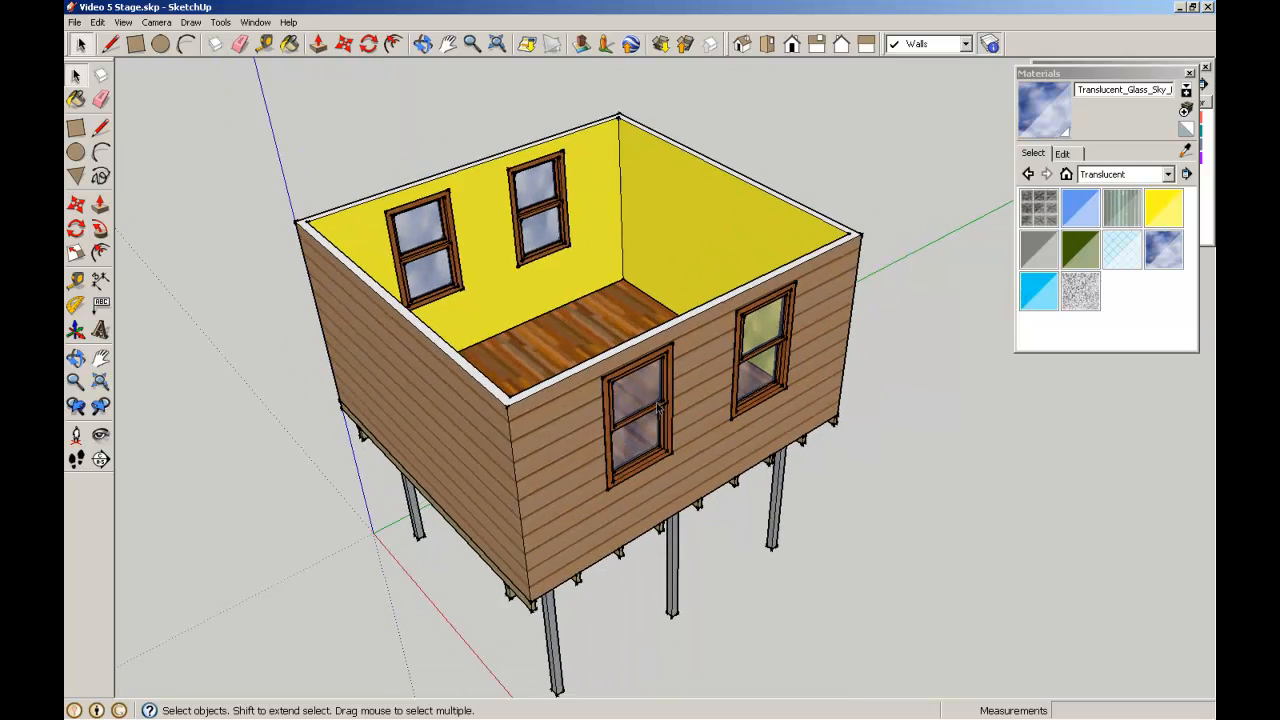
click(640, 393)
double_click(640, 390)
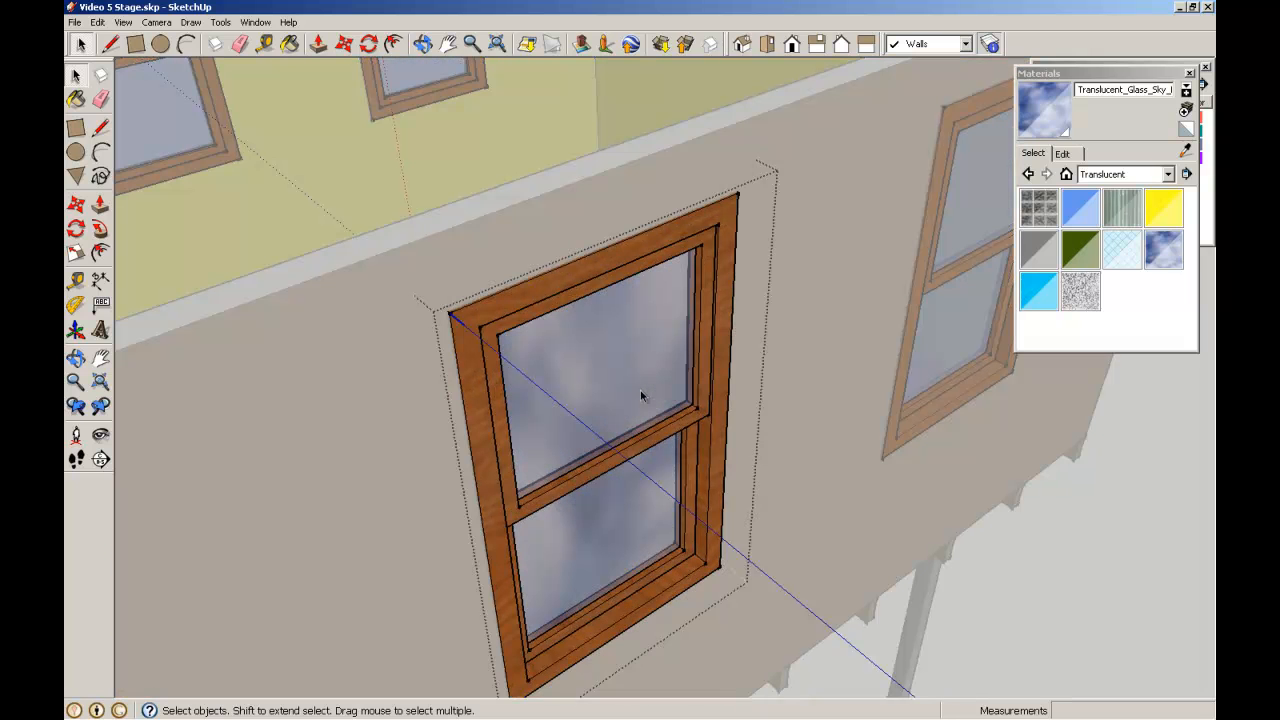
click(638, 358)
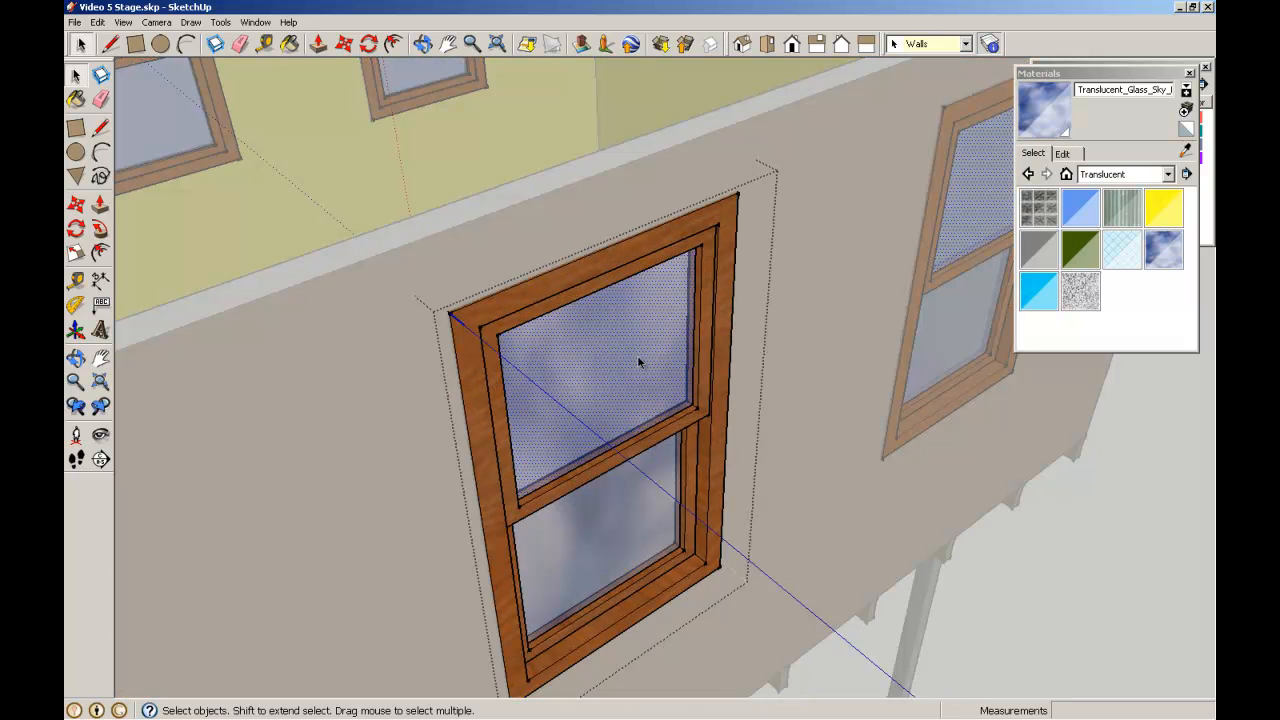
click(1089, 248)
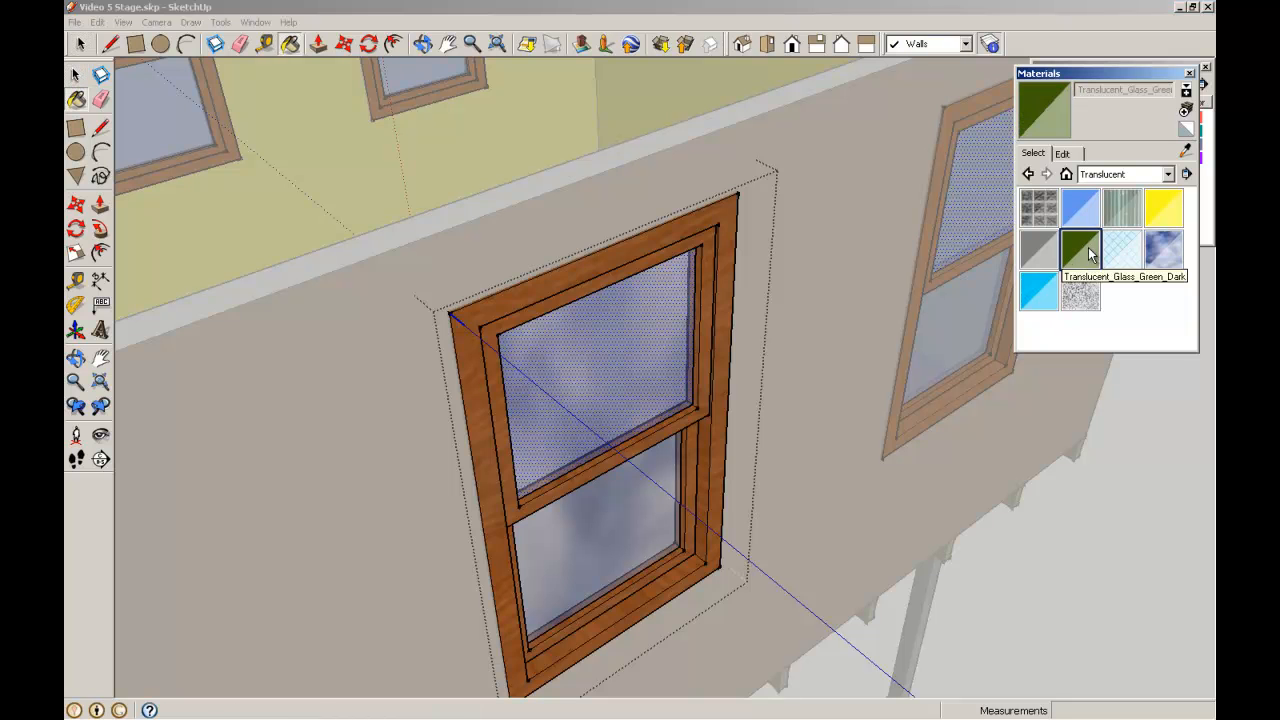
click(662, 352)
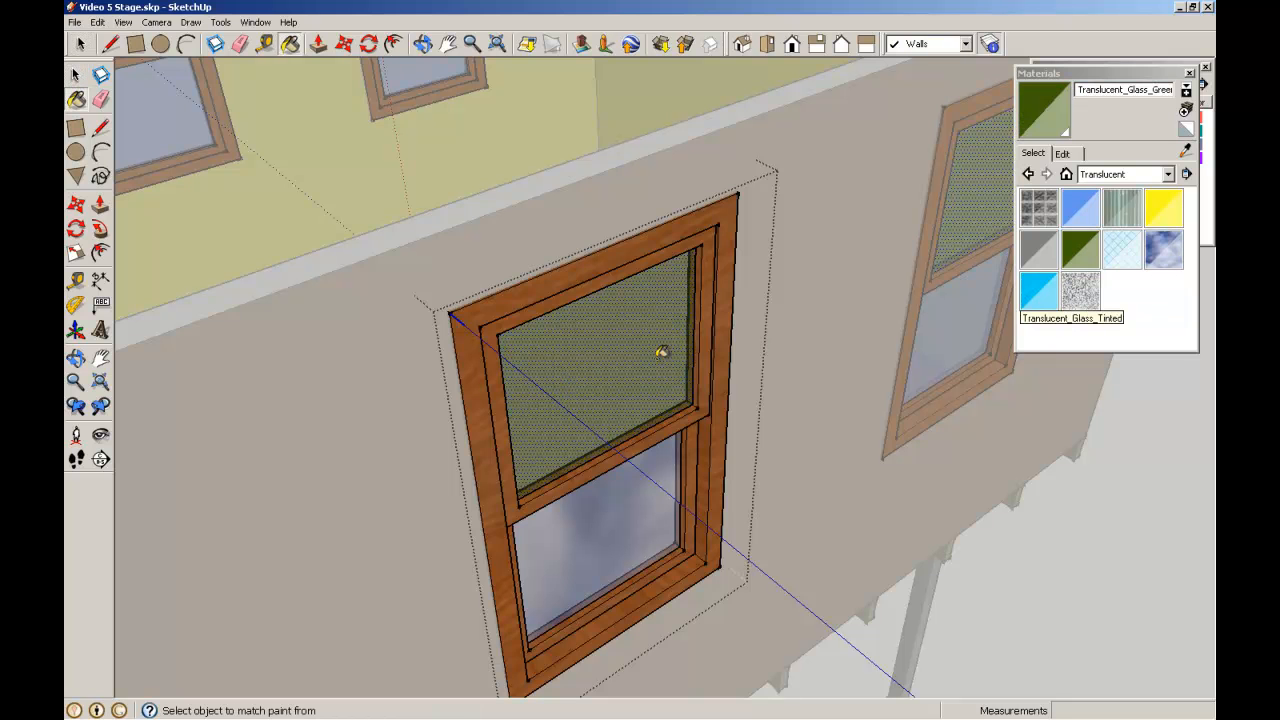
click(614, 524)
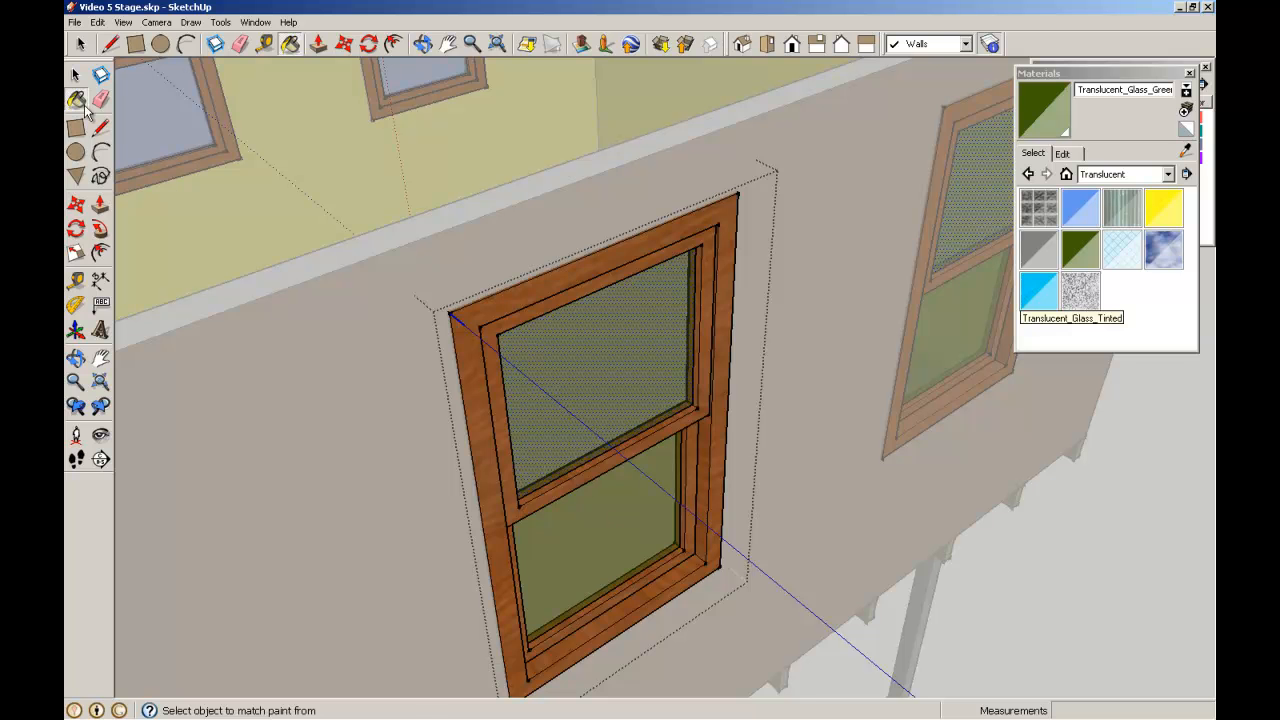
click(75, 74)
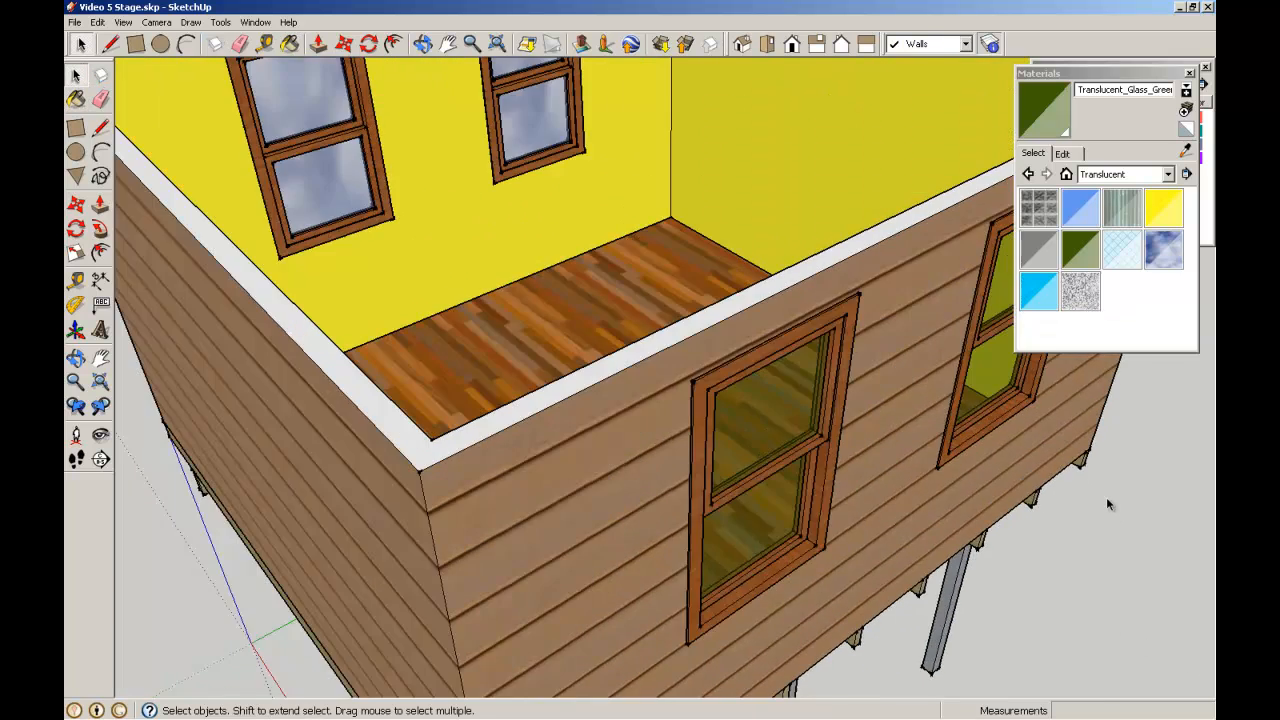
Inspect the glass of the windows in the opposite wall from outside the house
scroll(1107, 498, down, 2)
middle_drag(1107, 498, 470, 435)
middle_drag(1120, 468, 800, 430)
middle_drag(1190, 490, 797, 463)
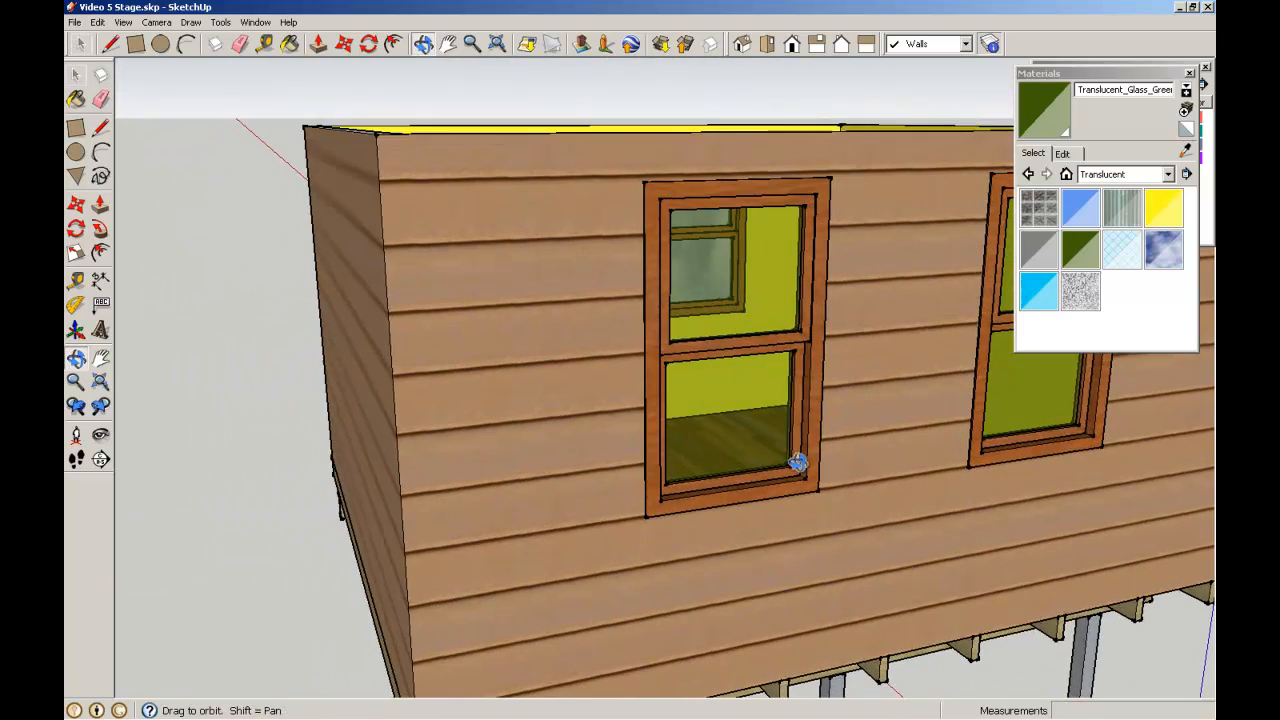
scroll(864, 437, down, 4)
middle_drag(863, 437, 955, 432)
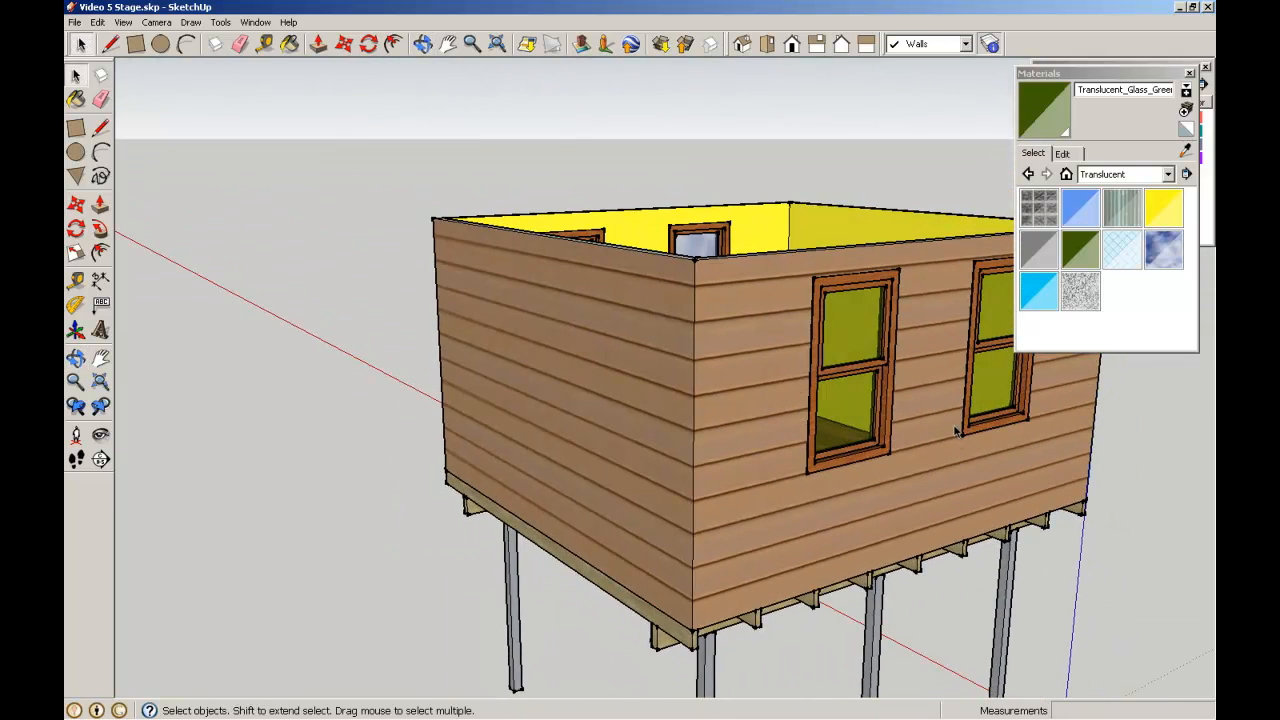